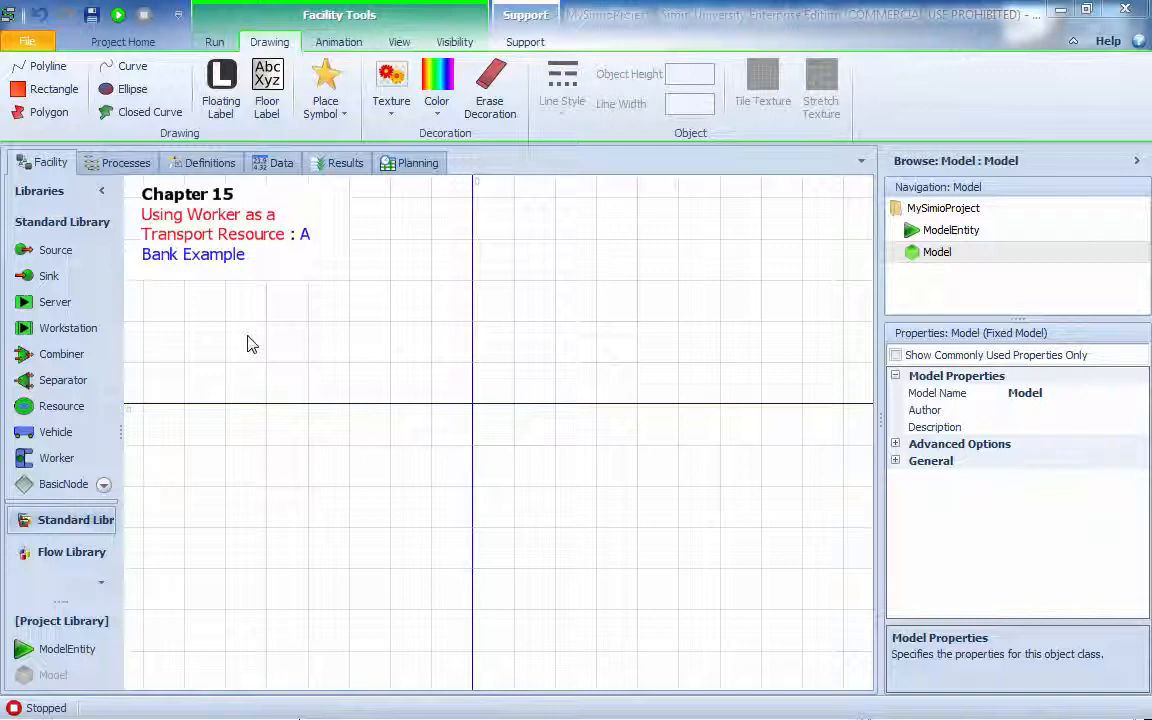
Step: Place a Source, a Server and a Sink in a row across the facility, and shift the Source slightly away from the Server
drag(55, 249, 253, 409)
scroll(390, 355, down, 2)
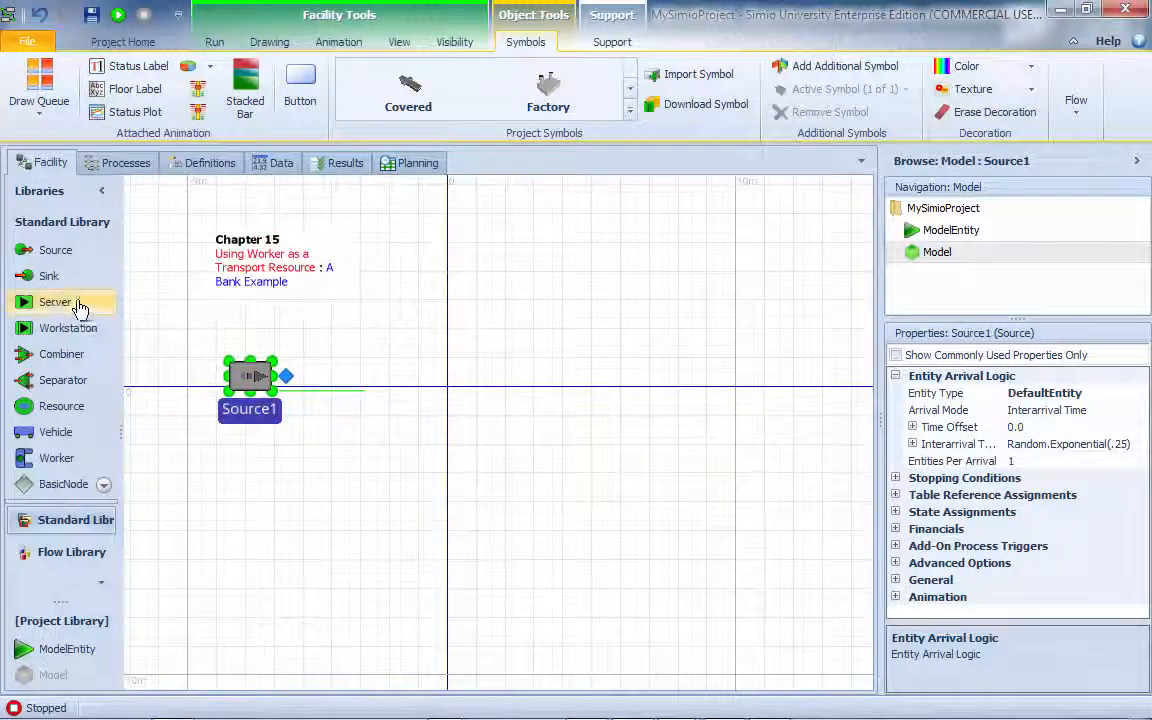
drag(80, 307, 528, 372)
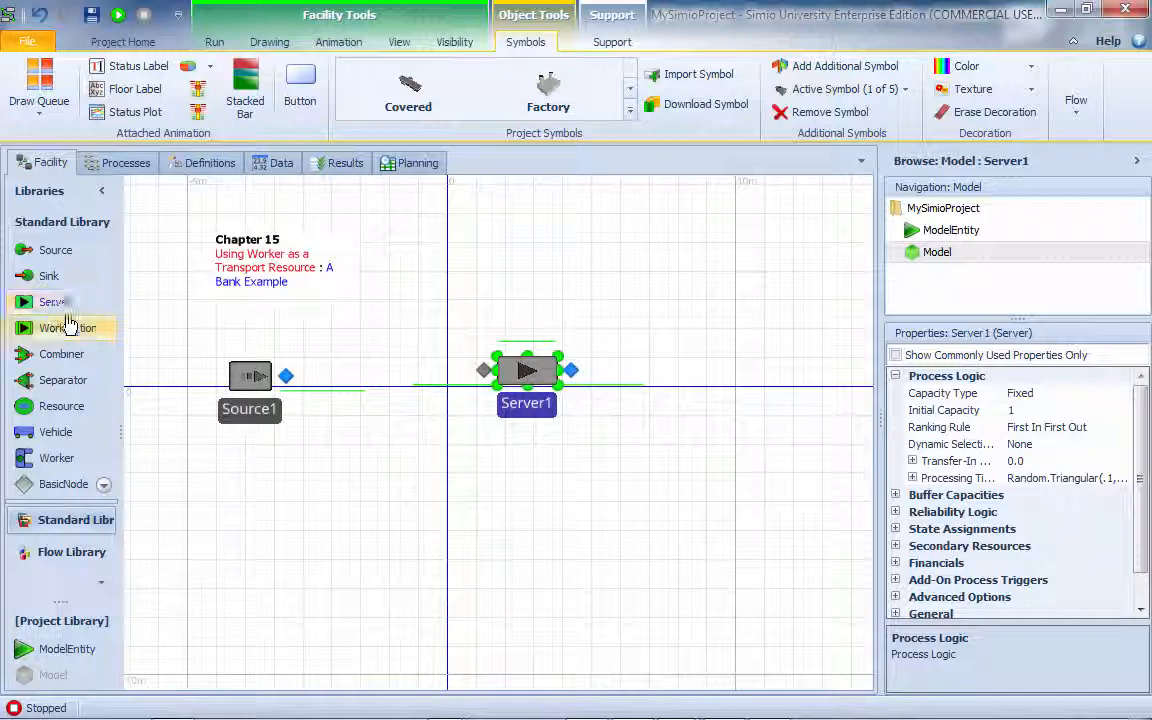
drag(50, 276, 846, 386)
click(249, 418)
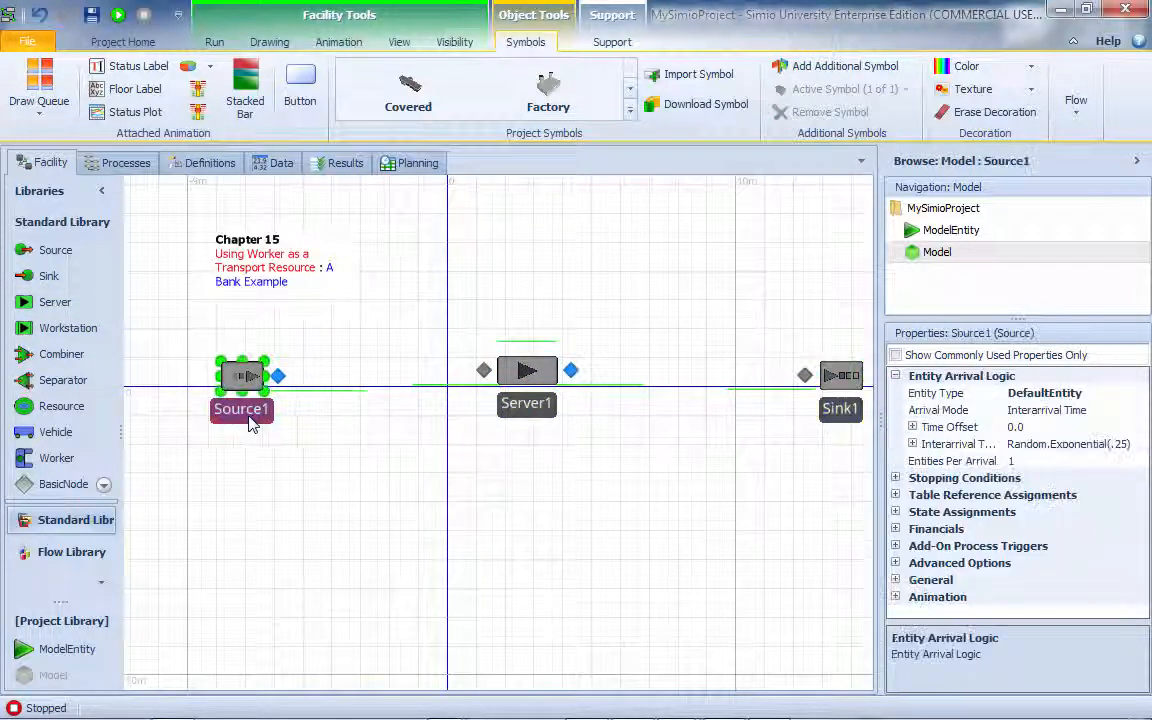
drag(249, 416, 248, 416)
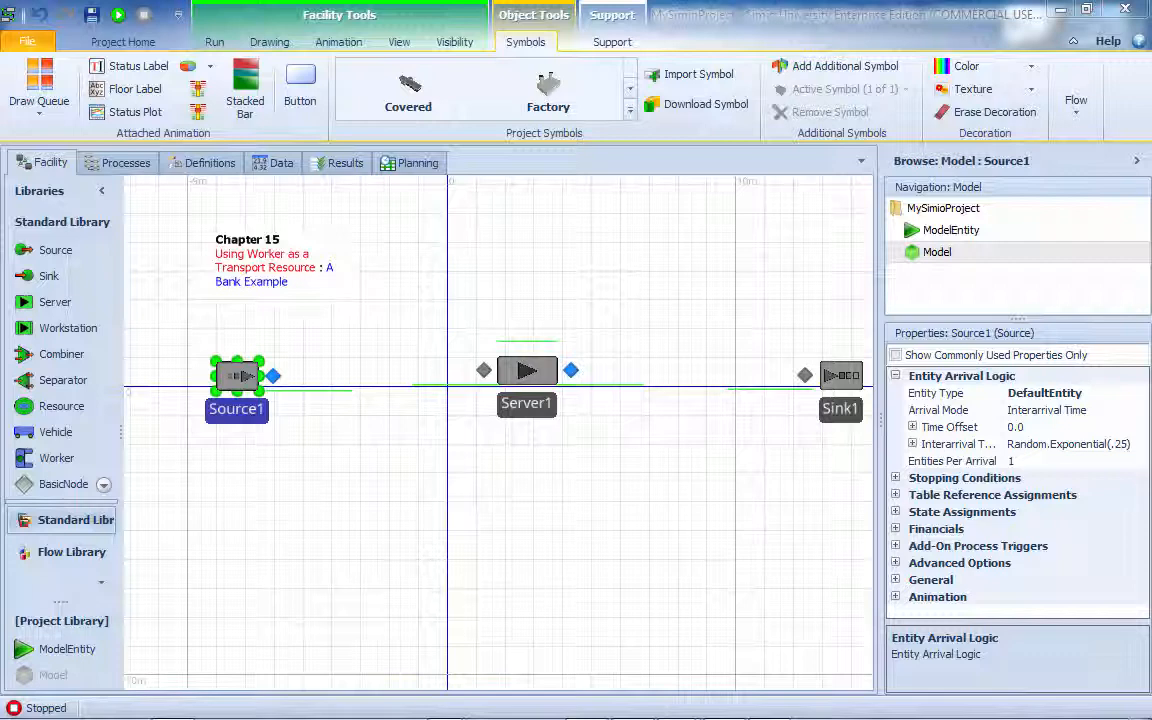
Step: Rename the Source as SrcCustomer
click(265, 412)
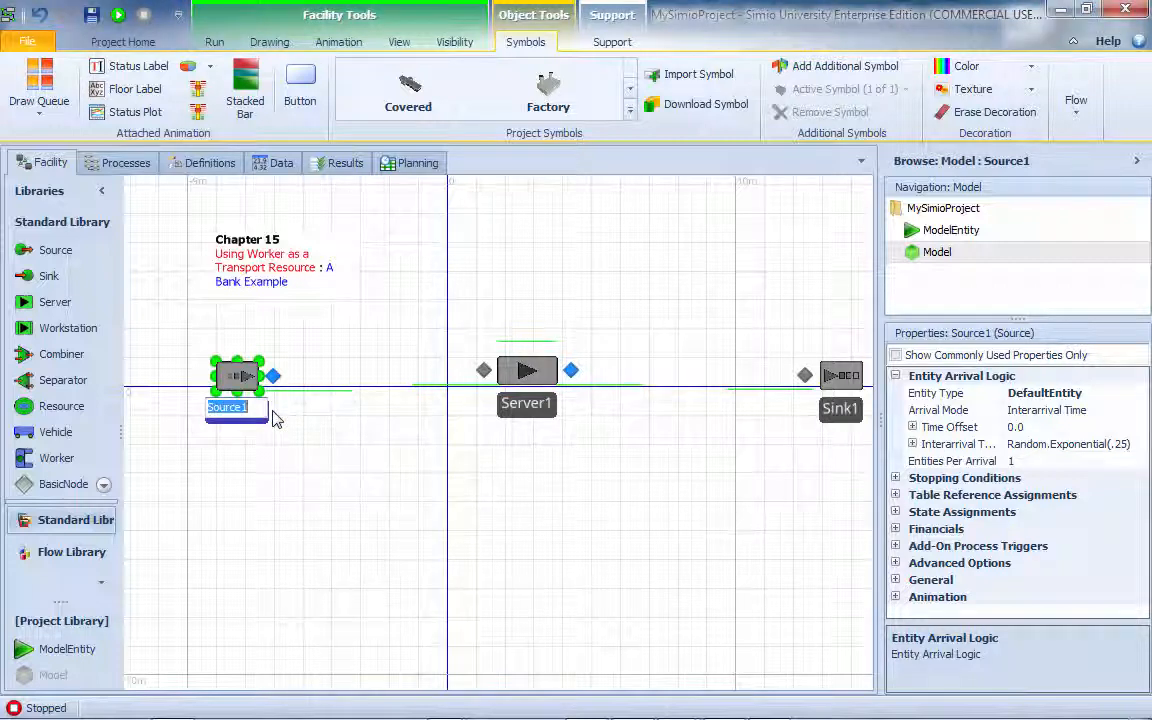
text(SrcCustom)
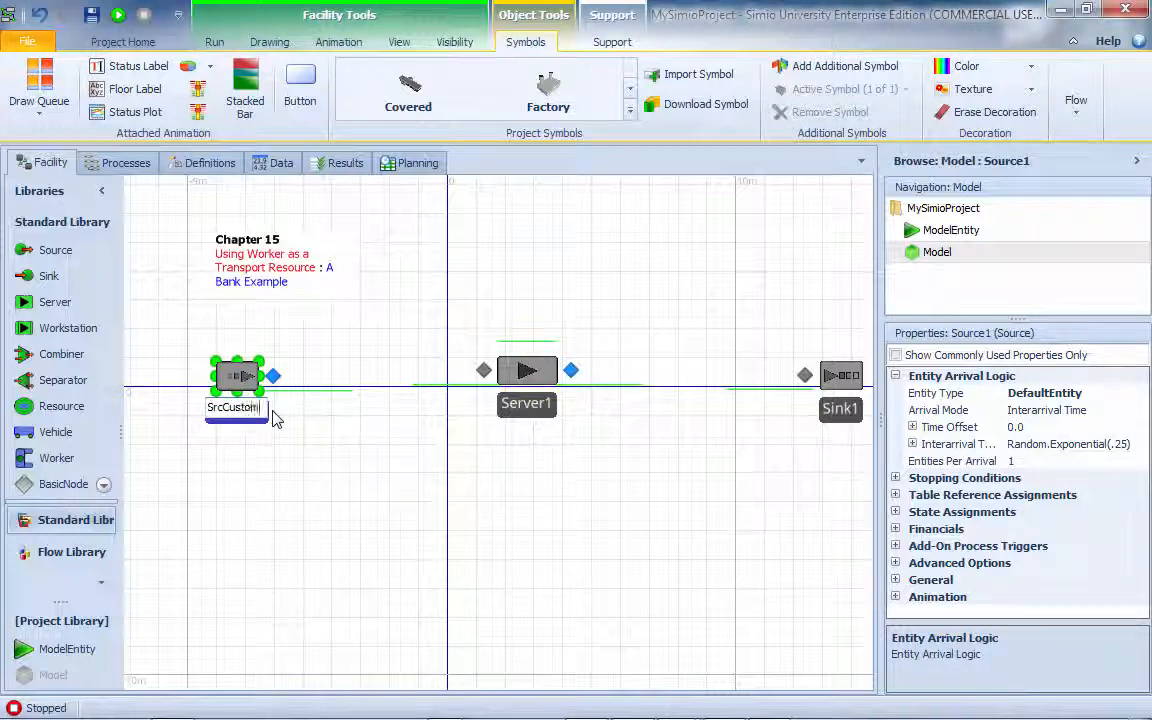
text(er)
key(Return)
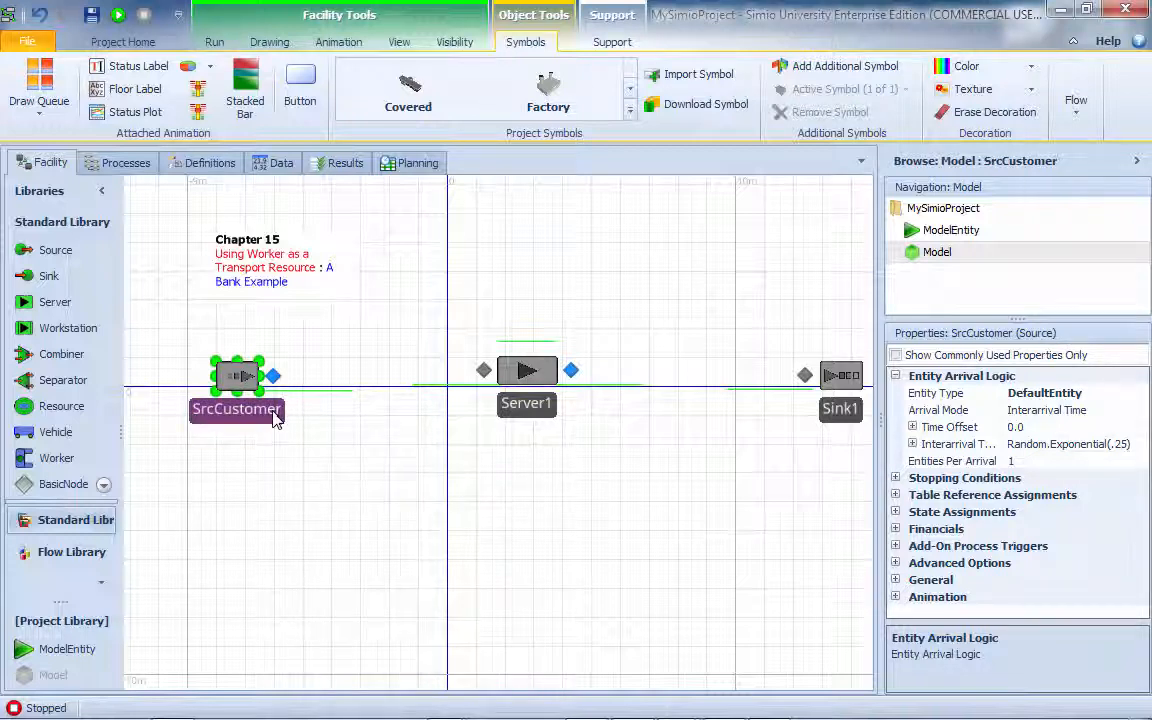
Step: Rename the Server as SrvRoom and the Sink as Exit
click(530, 405)
text(Sr)
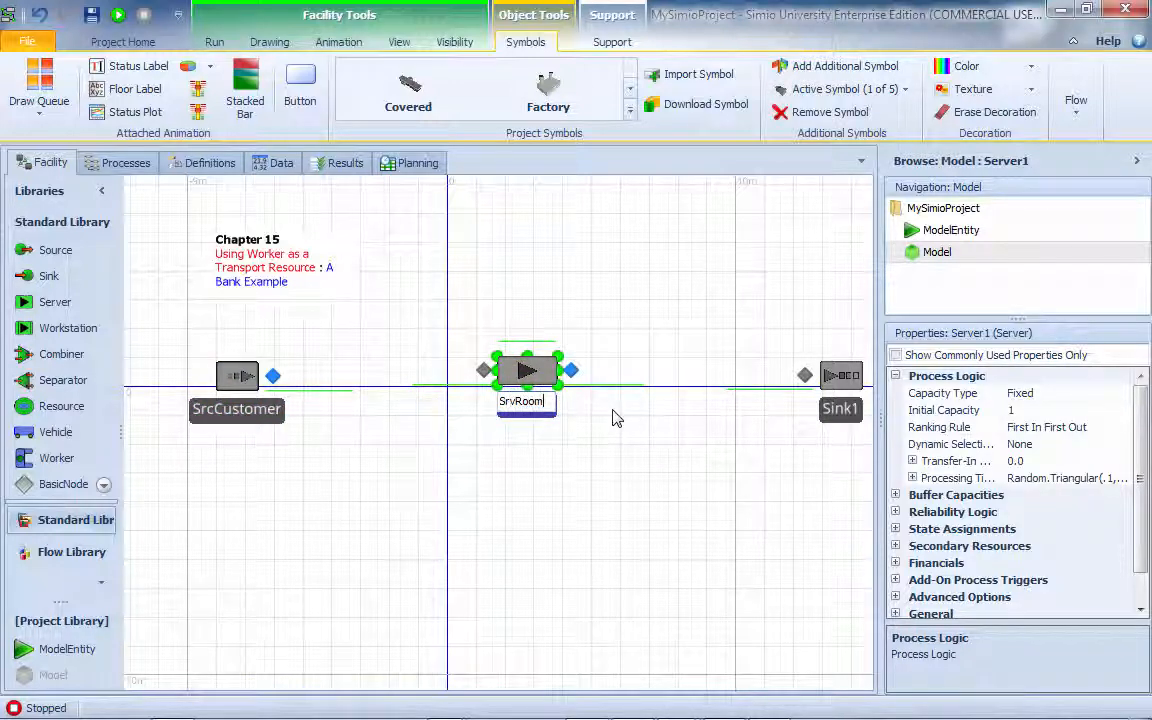
text(vRoom)
key(Return)
click(840, 406)
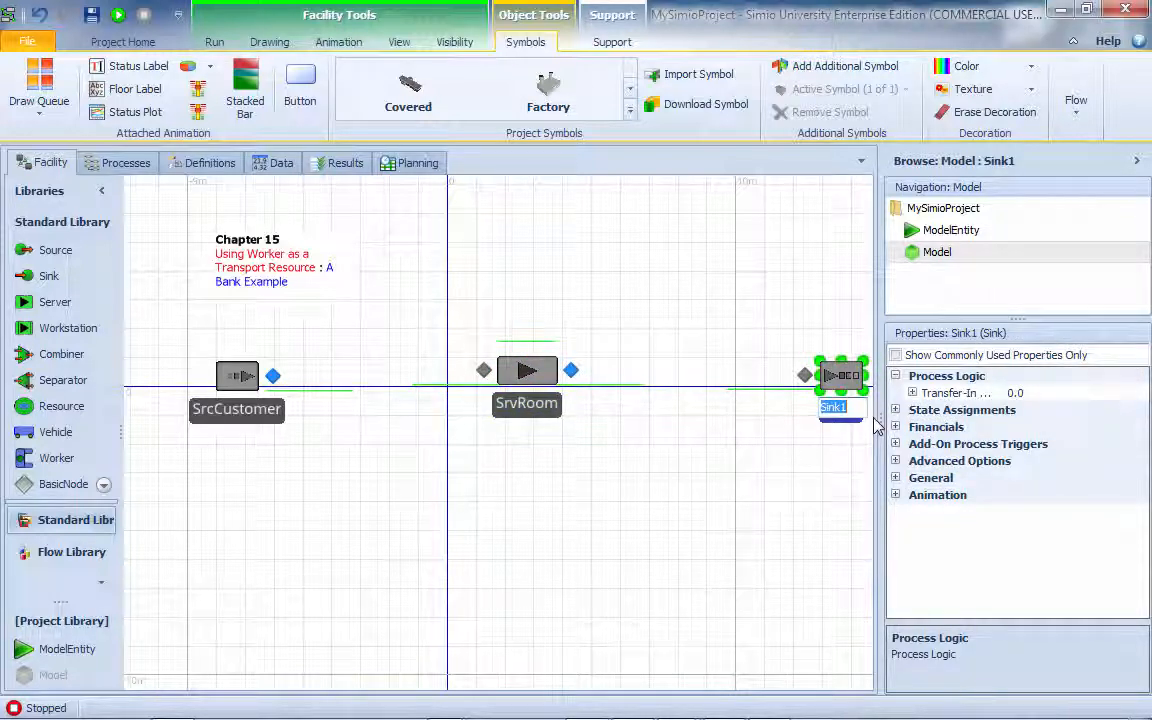
text(Exit)
key(Return)
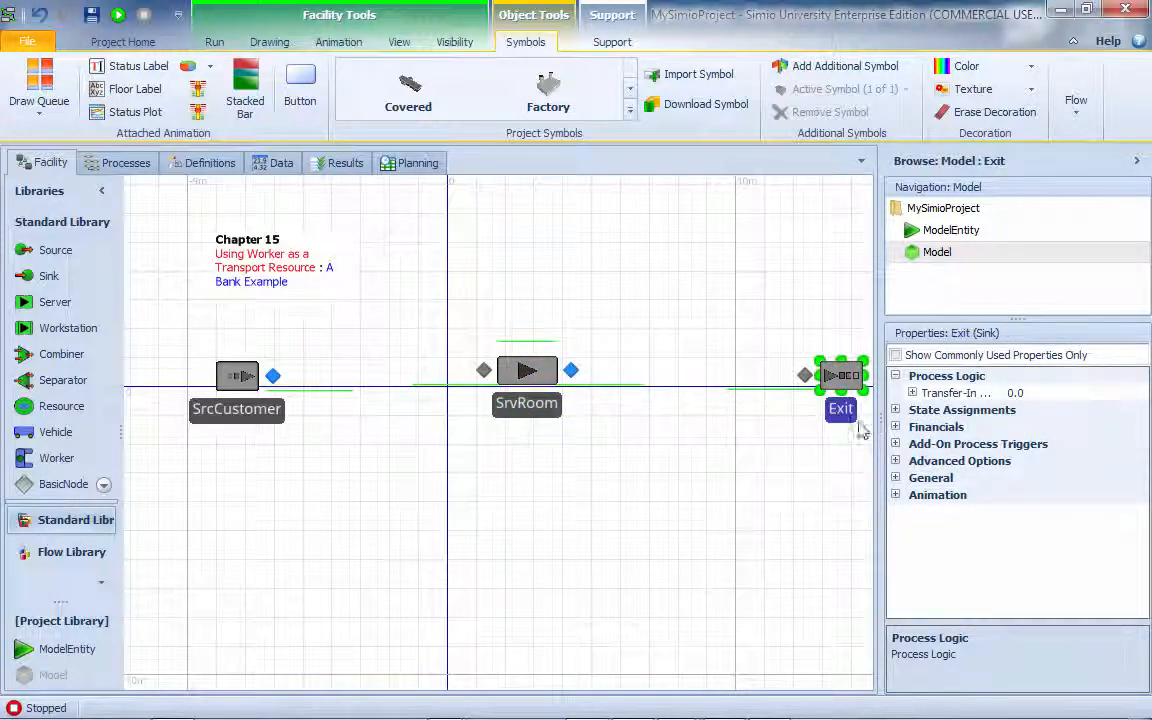
Step: Move SrcCustomer slightly further from SrvRoom and connect its output node to SrvRoom's input node with a Path
drag(251, 427, 233, 426)
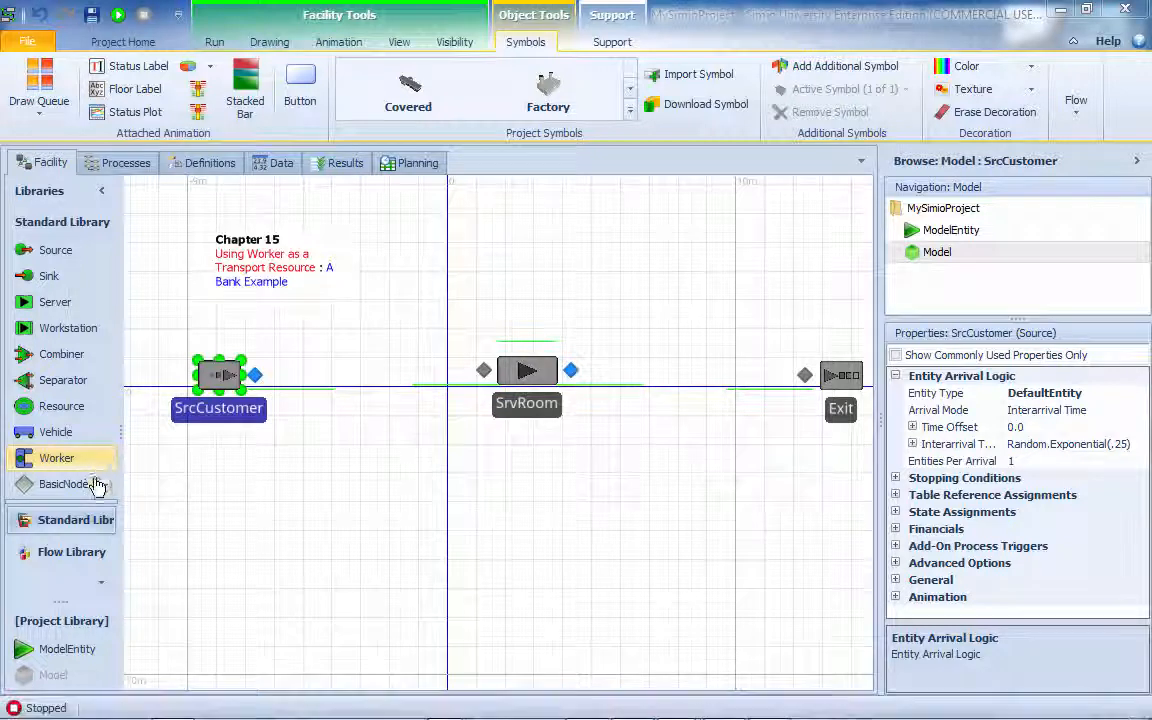
scroll(100, 490, down, 5)
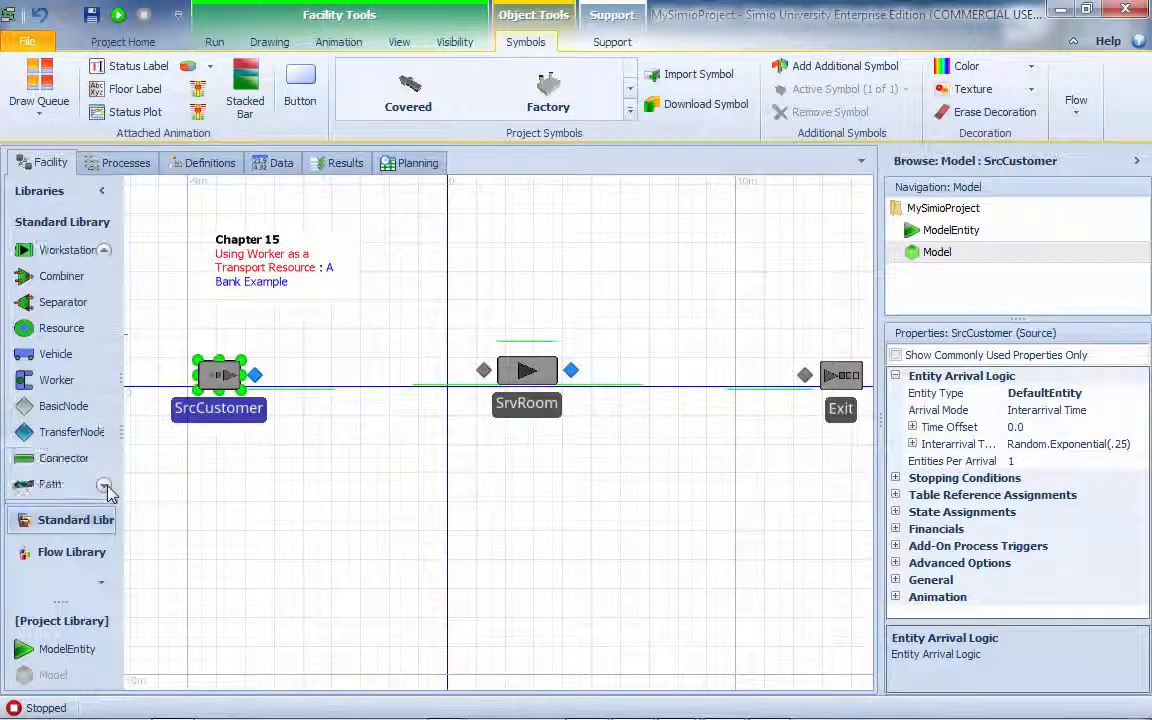
click(50, 432)
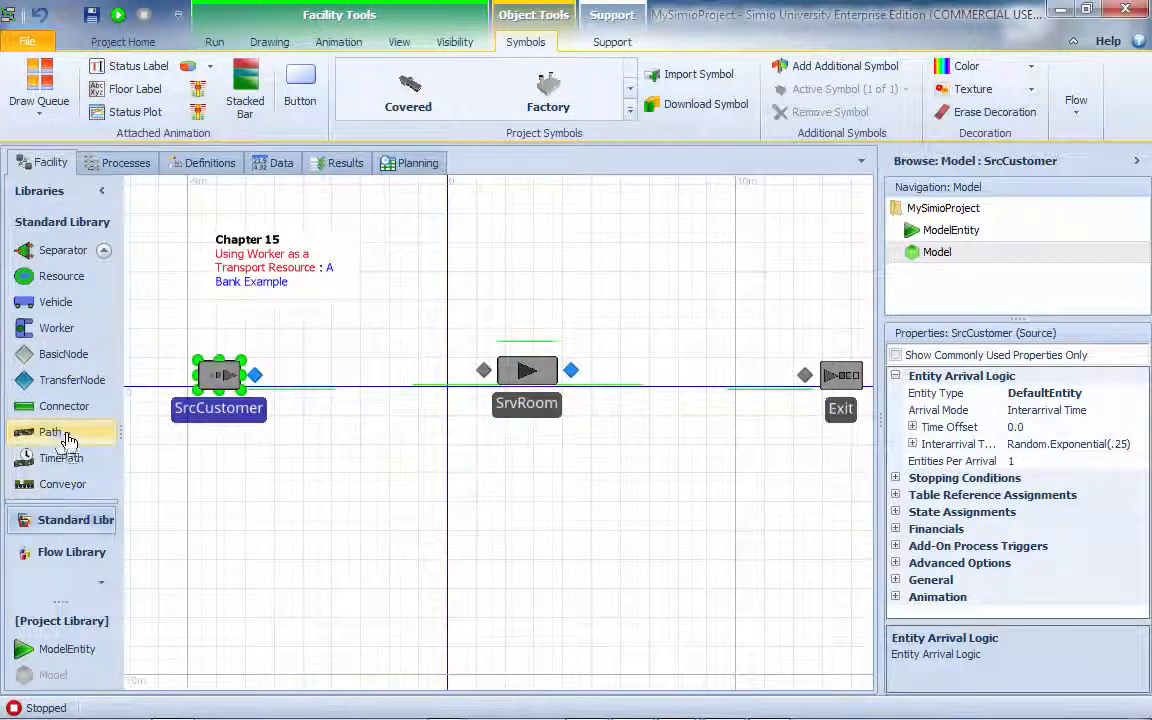
click(255, 375)
click(482, 371)
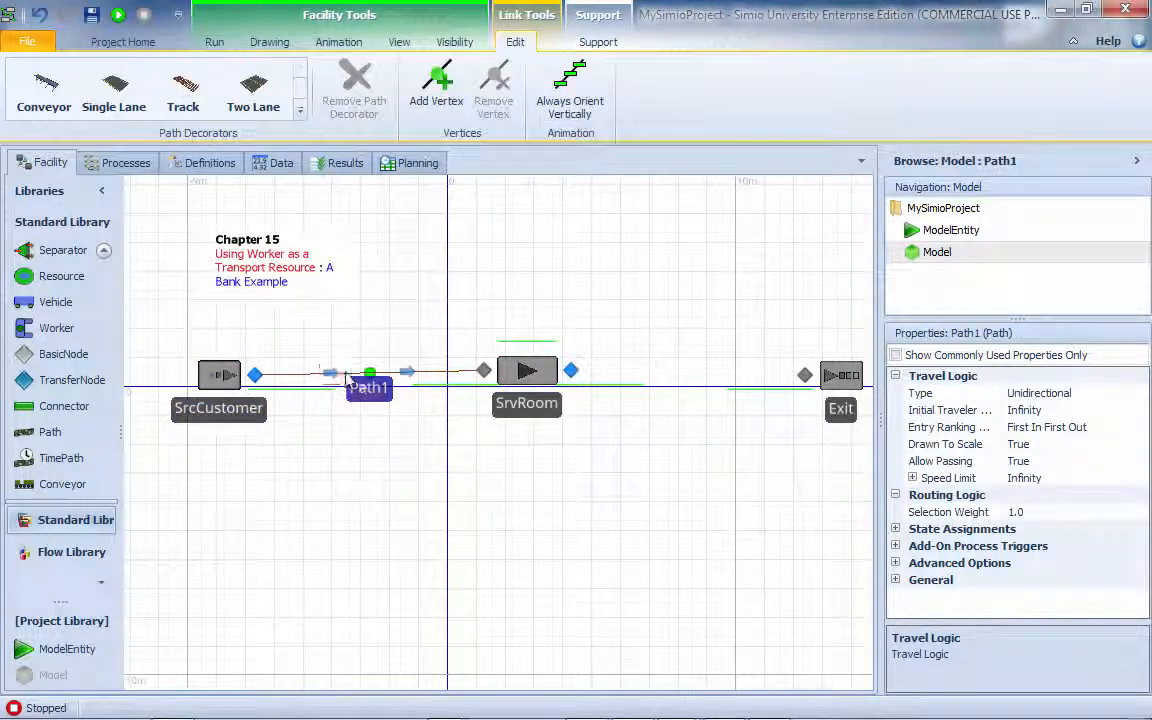
Step: Turn off Drawn To Scale for the path from SrcCustomer to SrvRoom and set its logical length to 150 feet
click(1130, 444)
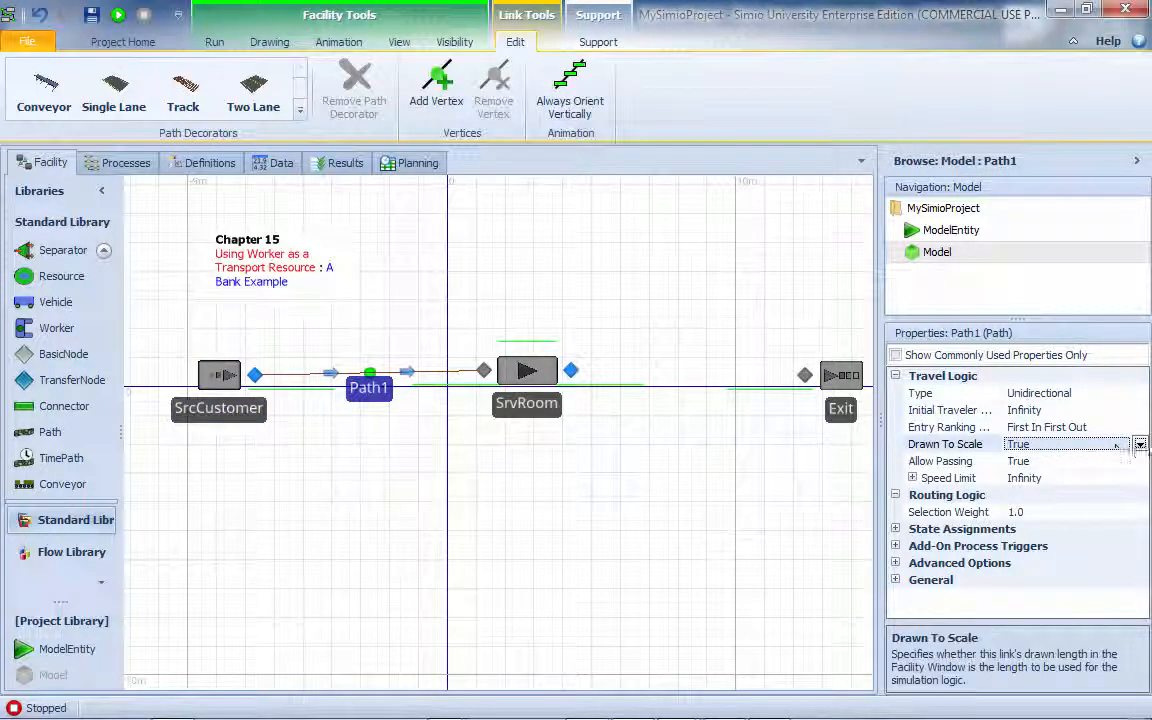
click(1139, 444)
click(1057, 464)
click(1030, 461)
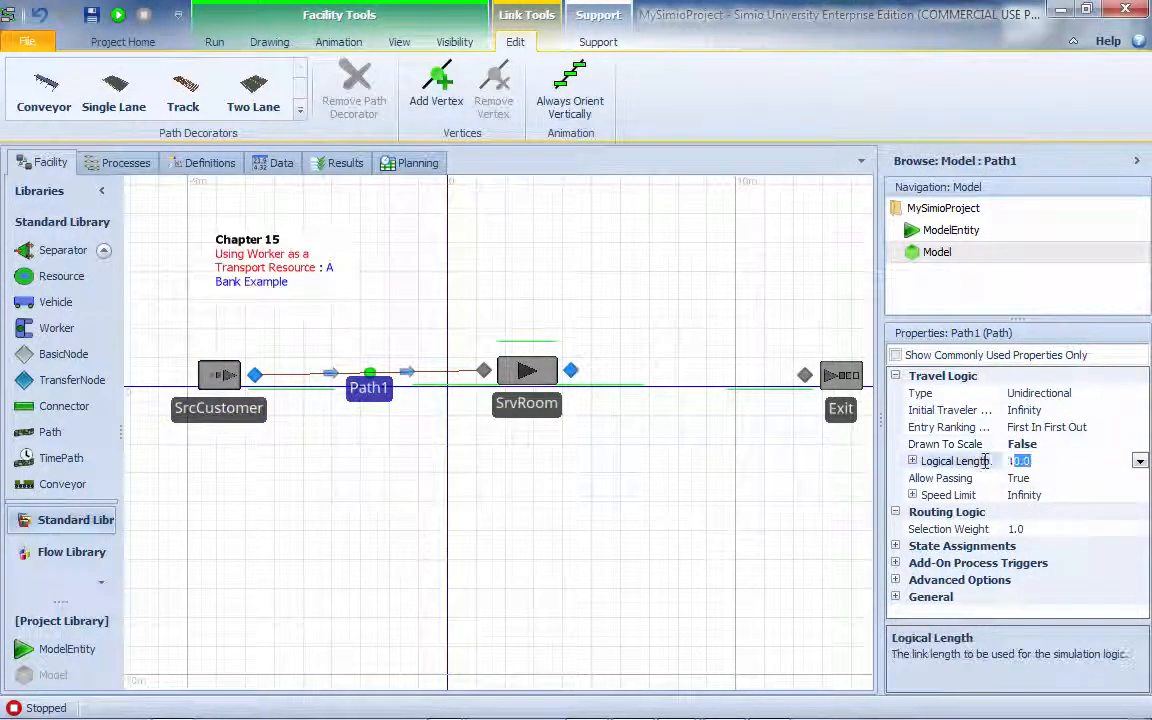
text(150)
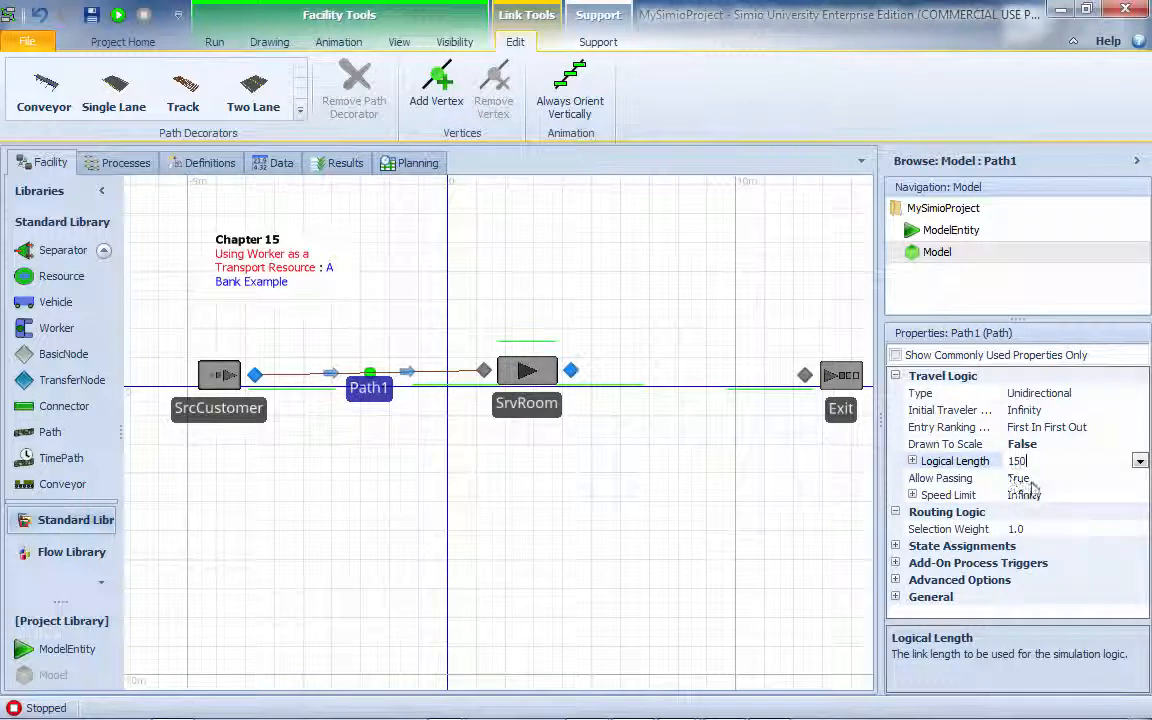
click(1029, 478)
click(1123, 479)
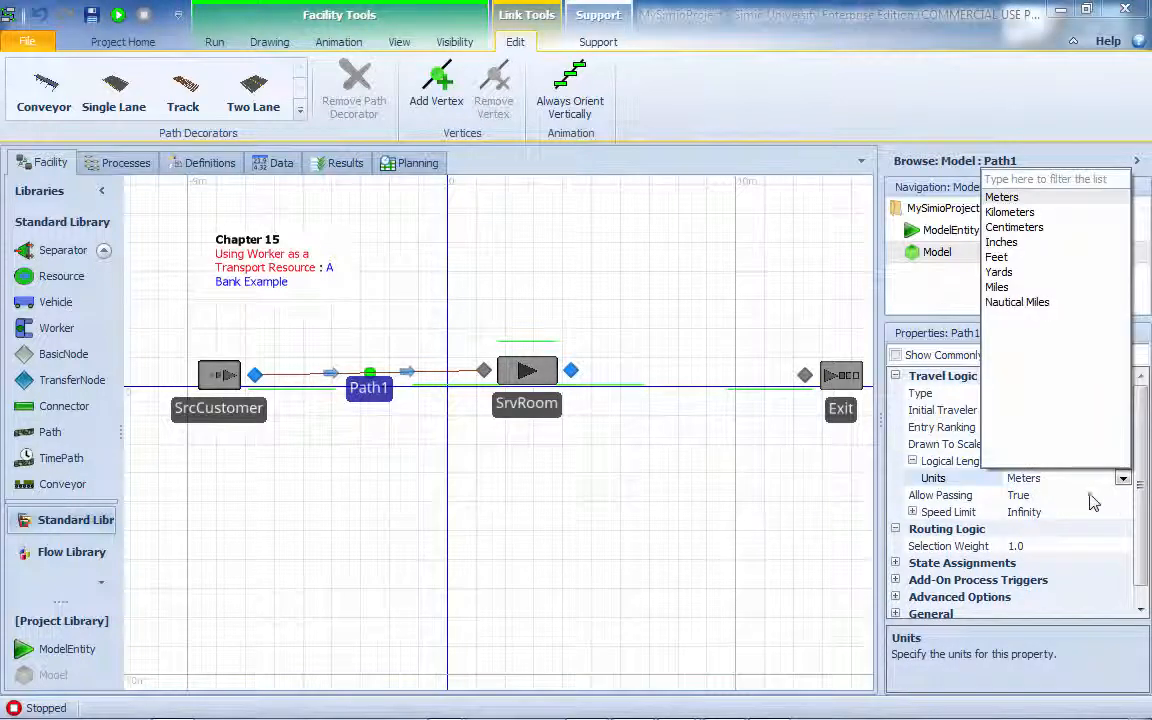
click(1005, 257)
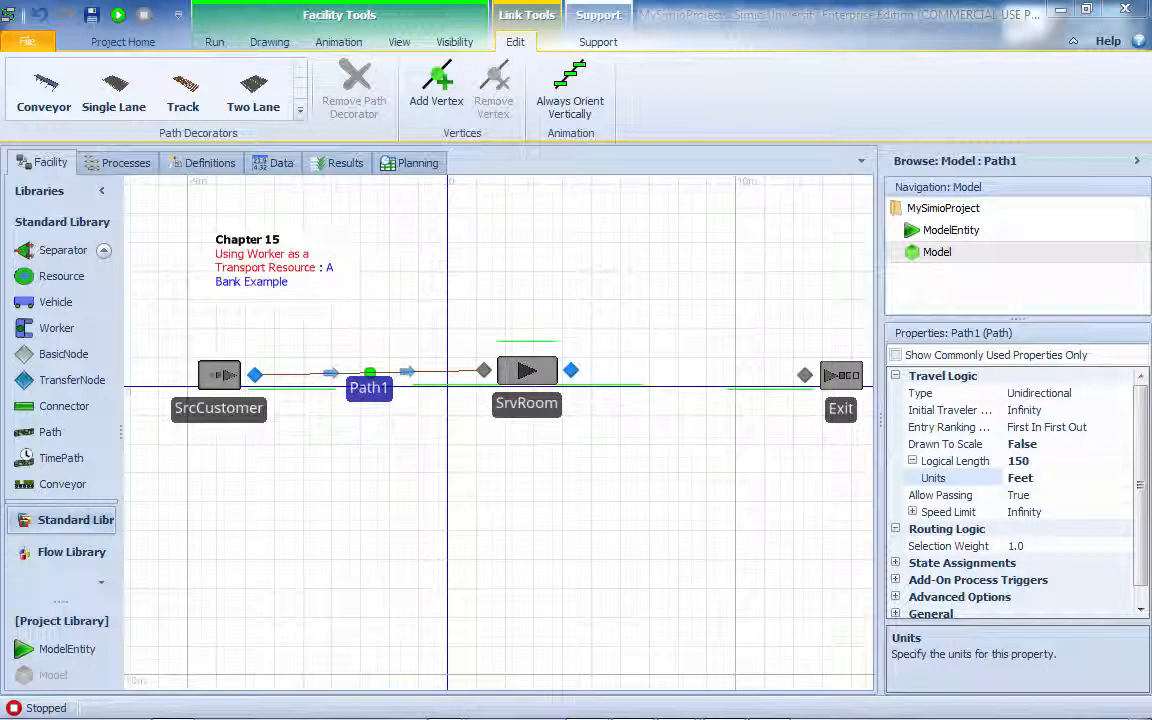
Step: Connect SrvRoom's output node to the Exit input node with a Path
click(48, 432)
click(571, 370)
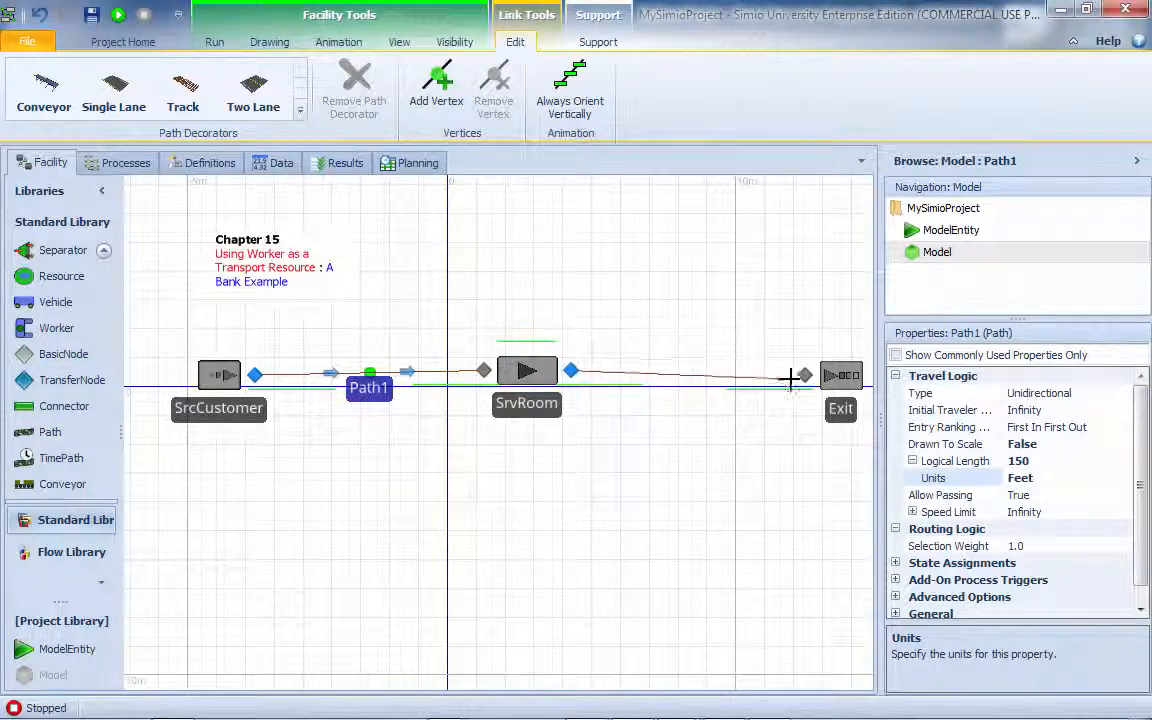
click(804, 375)
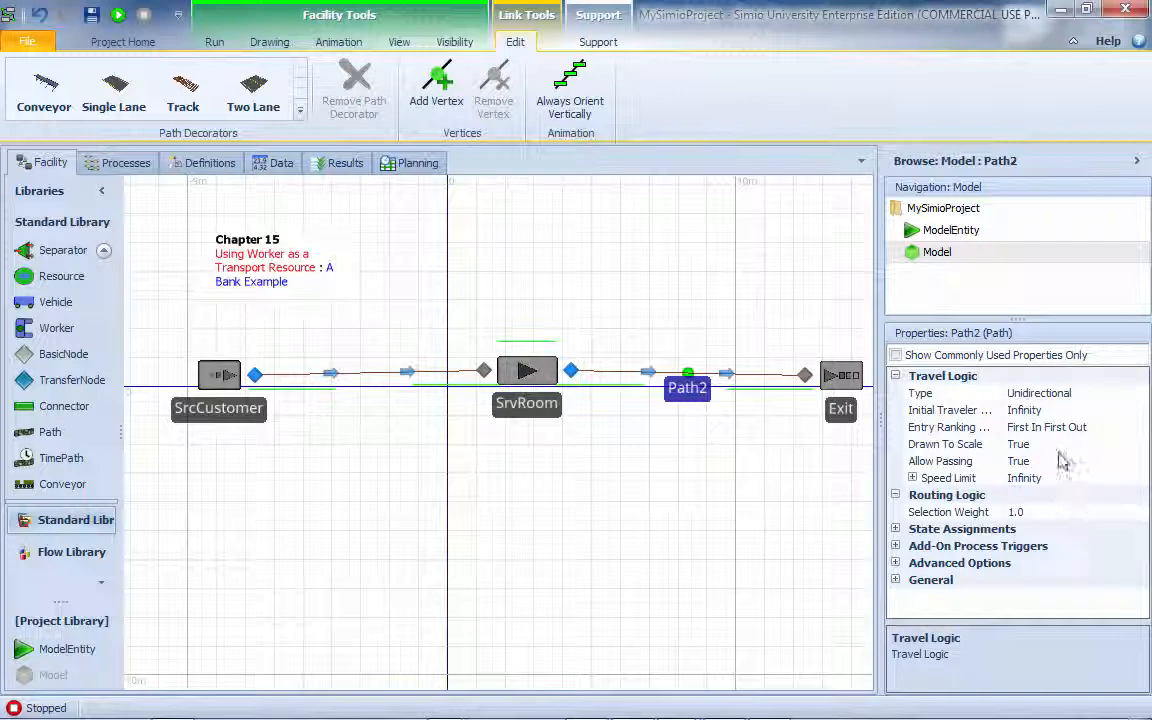
Step: Set Drawn To Scale to False for the path from SrvRoom to Exit, enter a logical length of 50 and expand its units
click(1116, 447)
click(1139, 443)
click(1060, 462)
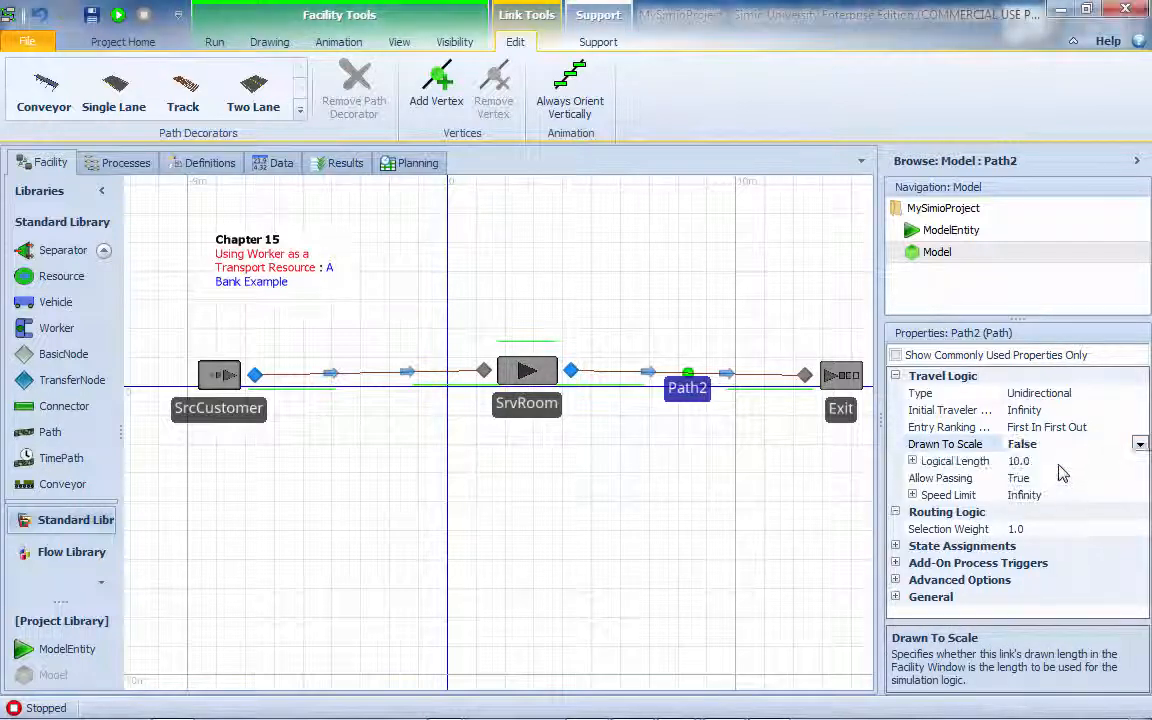
click(1025, 461)
drag(1026, 461, 976, 460)
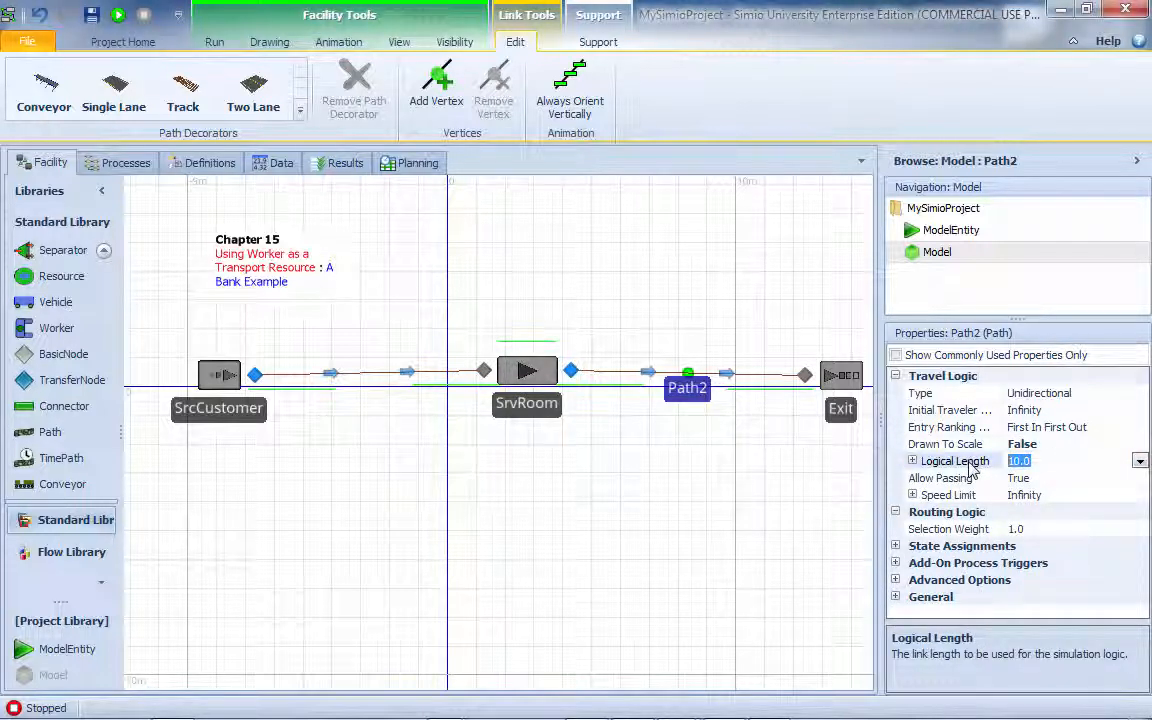
text(8)
double_click(966, 464)
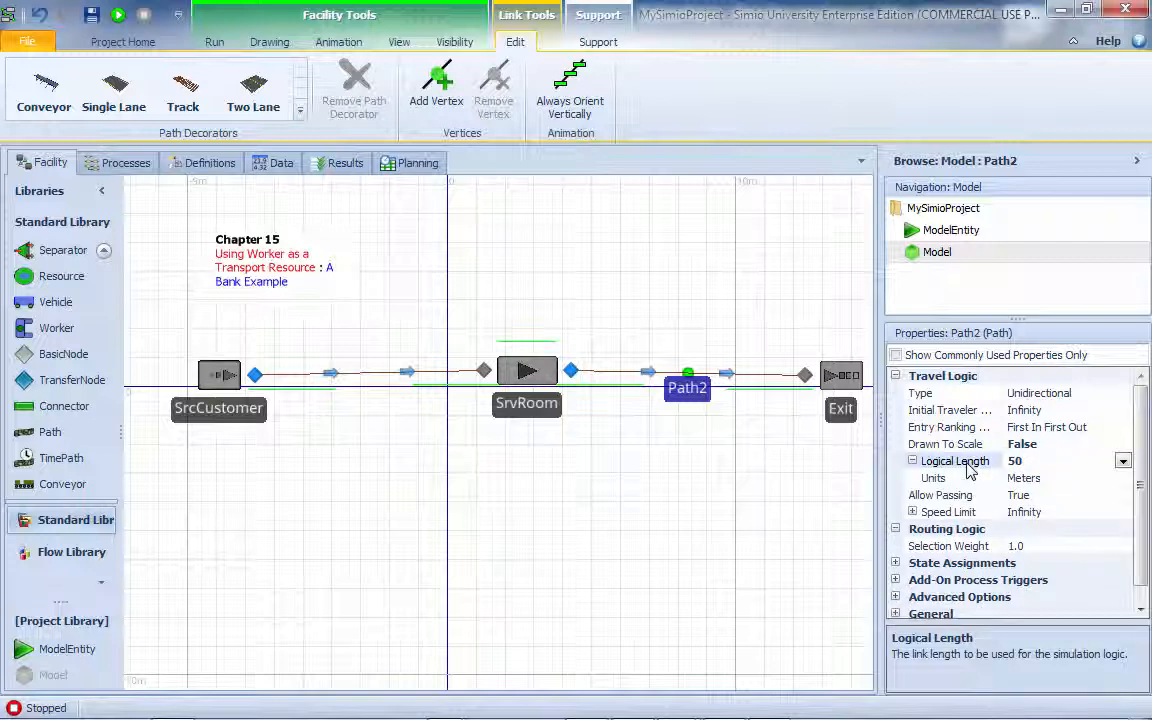
Step: Move the Chapter 15 floor label towards the corner of the canvas and reposition SrcCustomer level with SrvRoom
click(194, 413)
drag(194, 411, 190, 419)
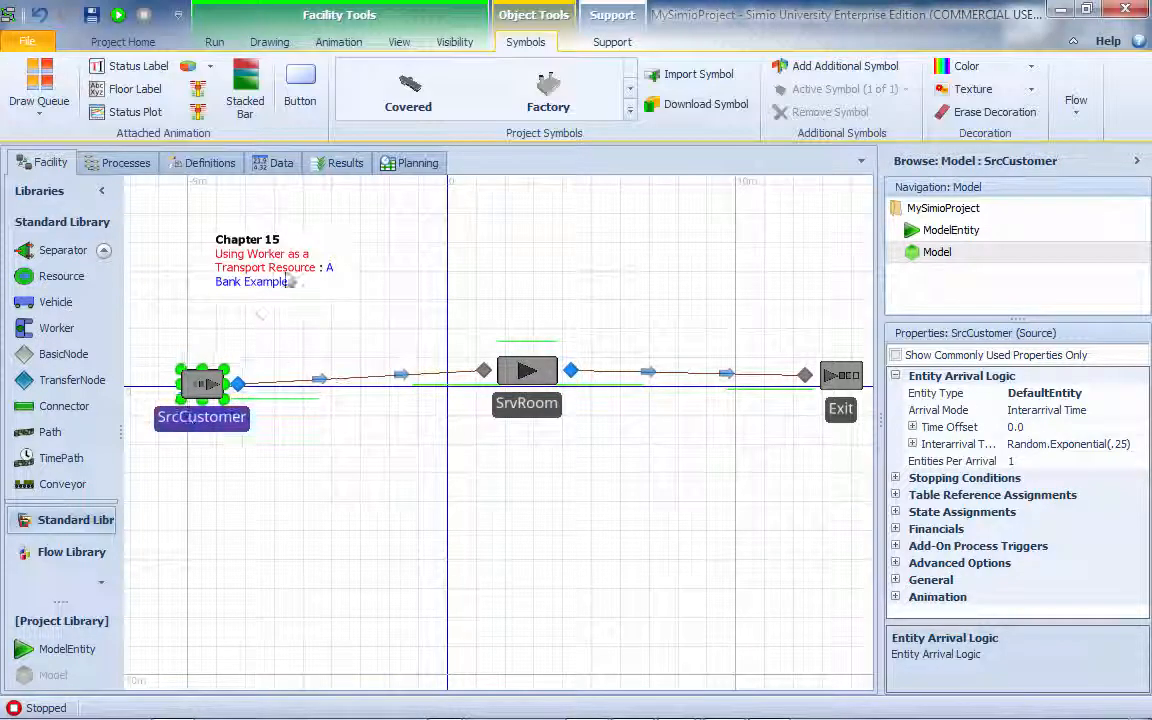
drag(285, 273, 228, 237)
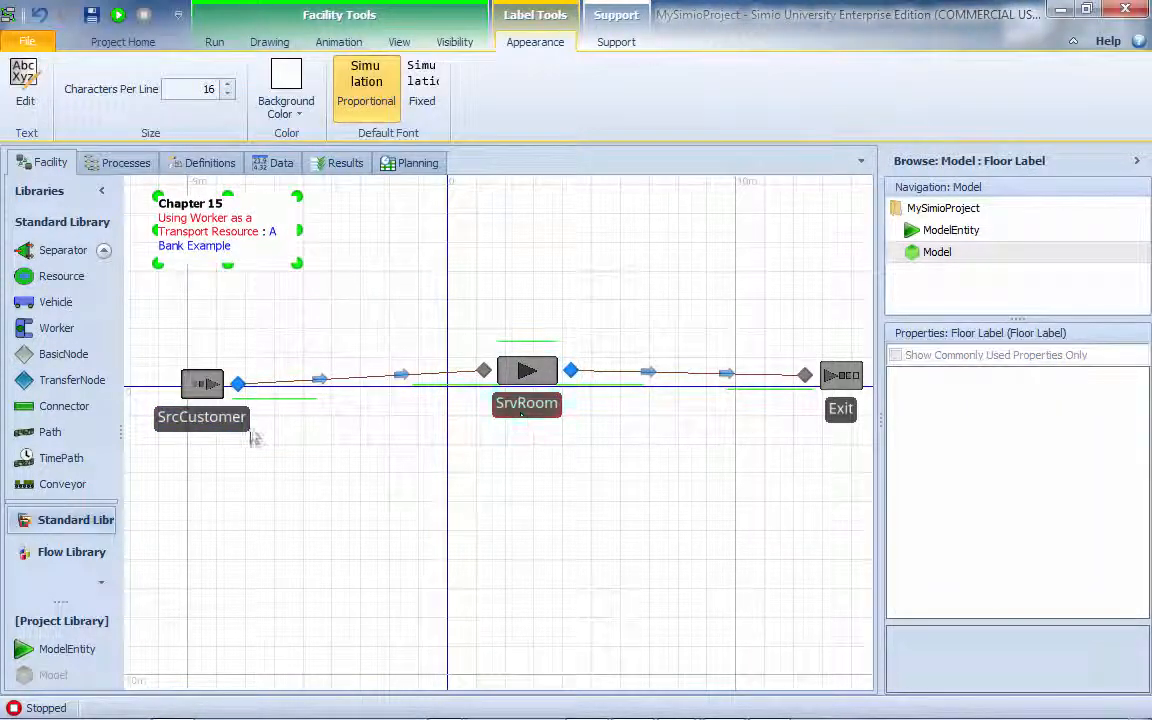
drag(211, 421, 210, 407)
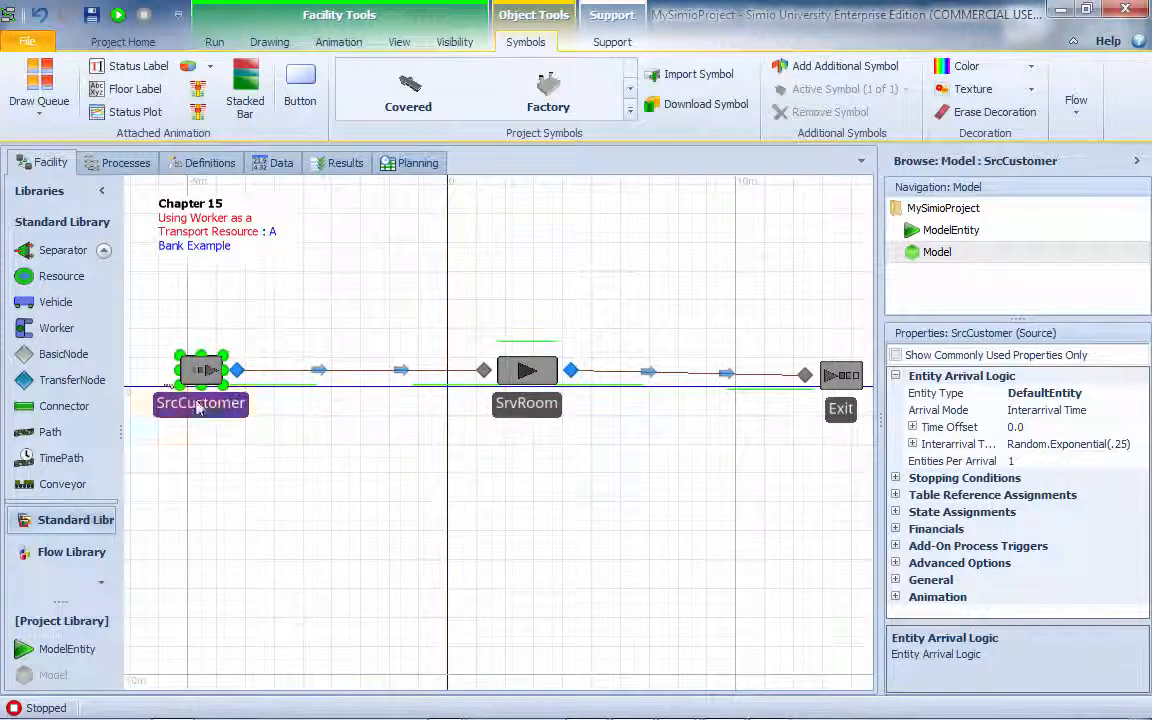
Step: Place a ModelEntity above SrcCustomer and rename it EntCustomer
drag(227, 480, 194, 292)
click(205, 318)
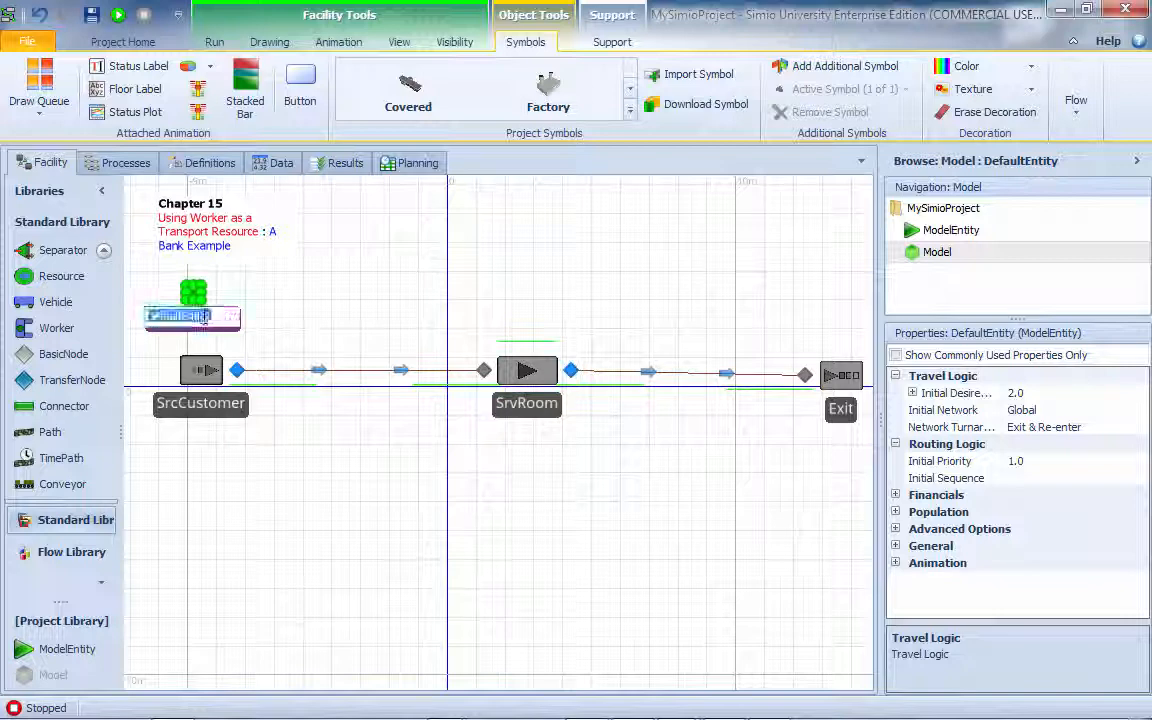
text(EntCustome)
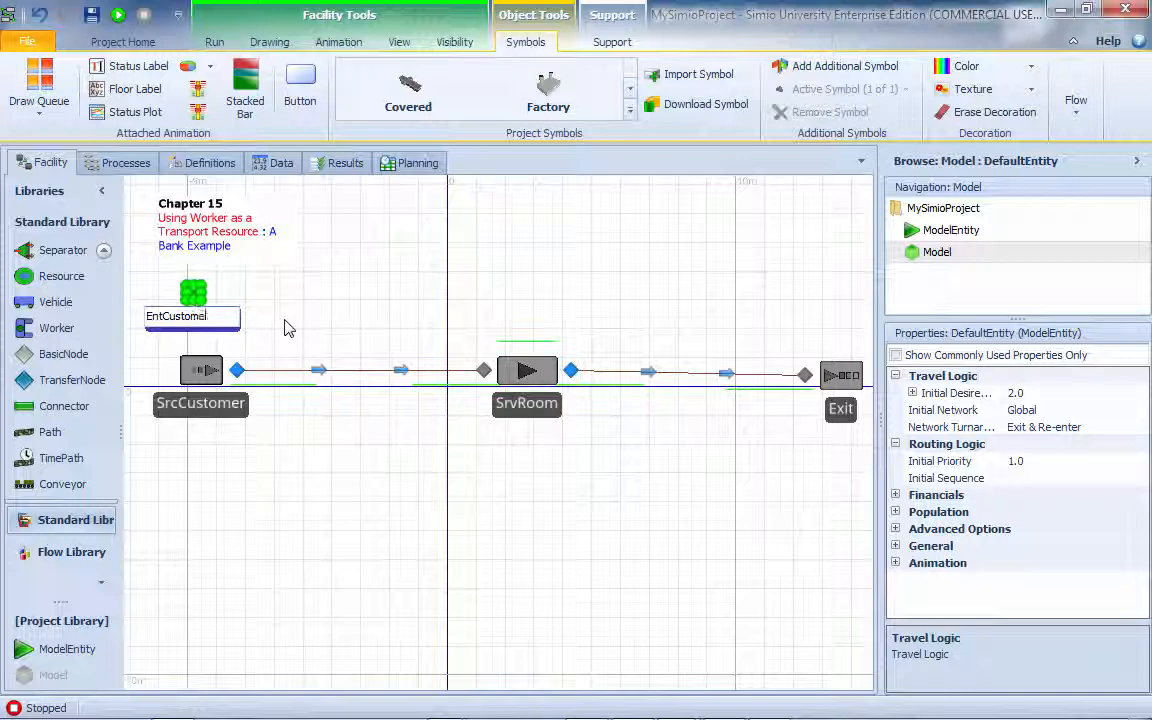
text(r)
click(285, 328)
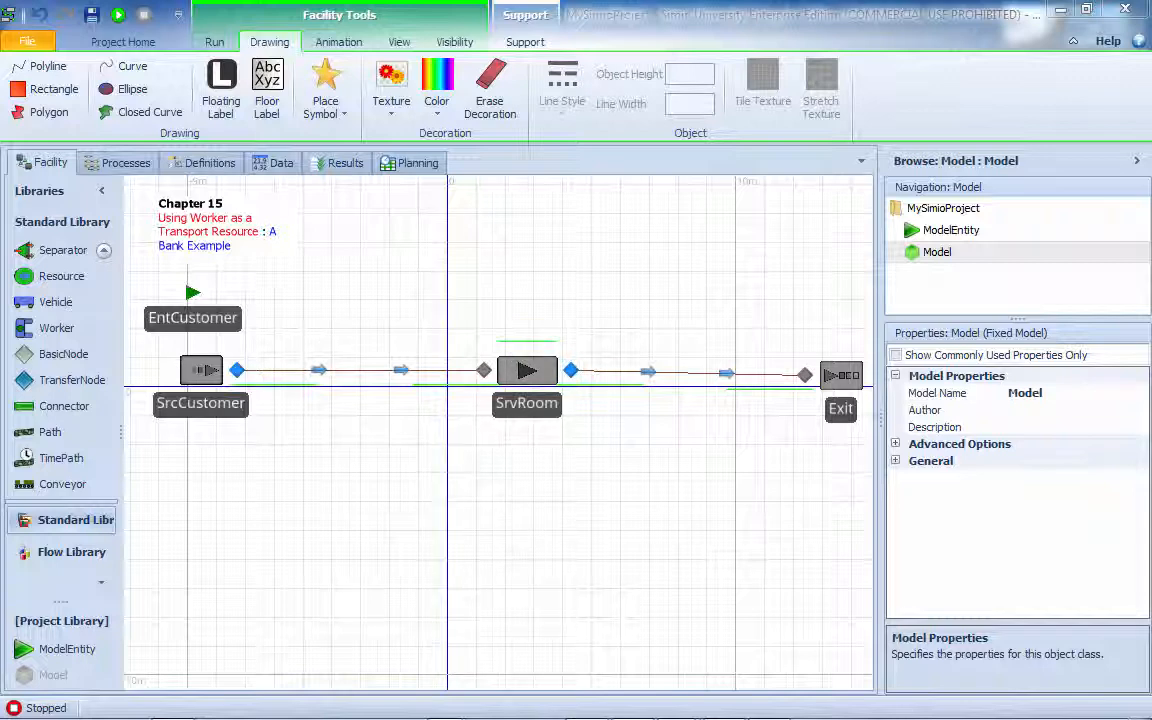
Step: Set SrcCustomer's interarrival time to Random.Exponential(6.5)
click(200, 412)
click(1128, 443)
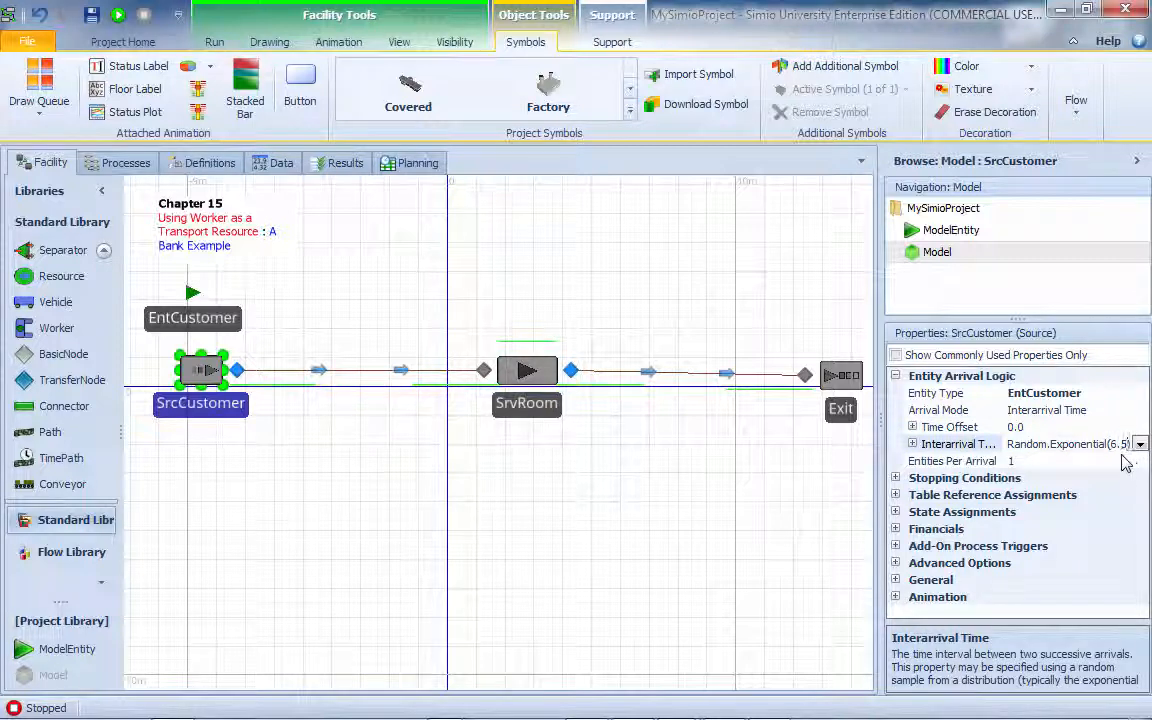
key(Return)
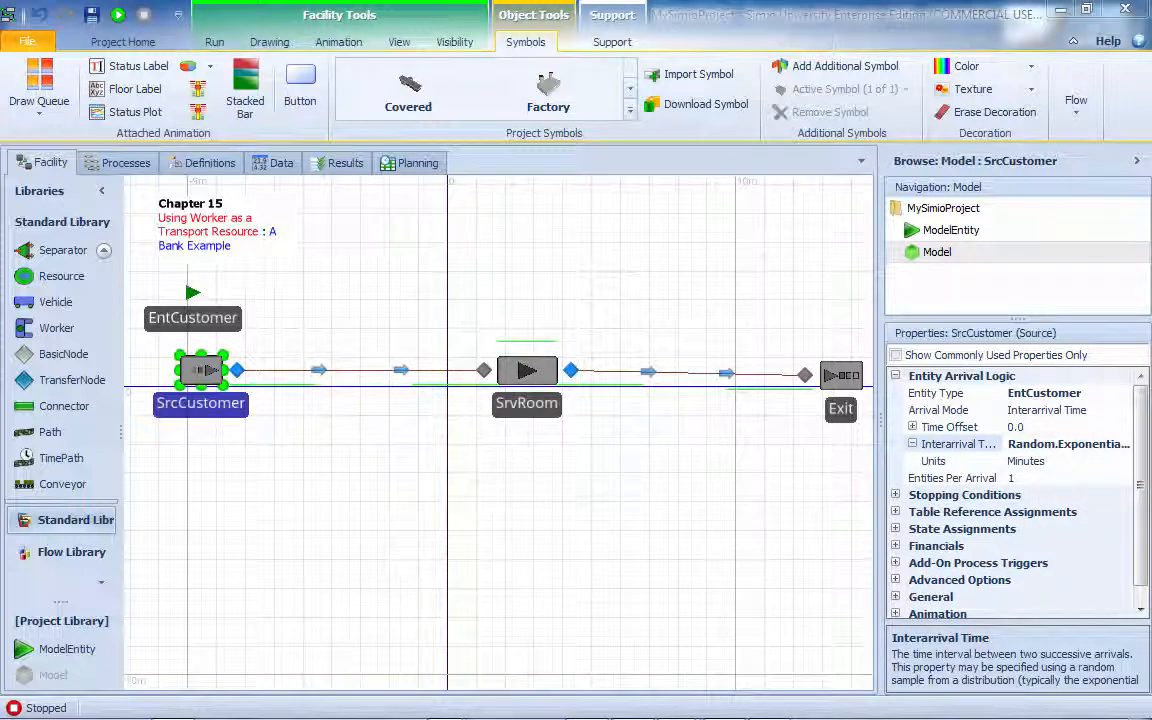
Step: Set SrvRoom's processing time to Random.Pert(10,12,20)
click(508, 371)
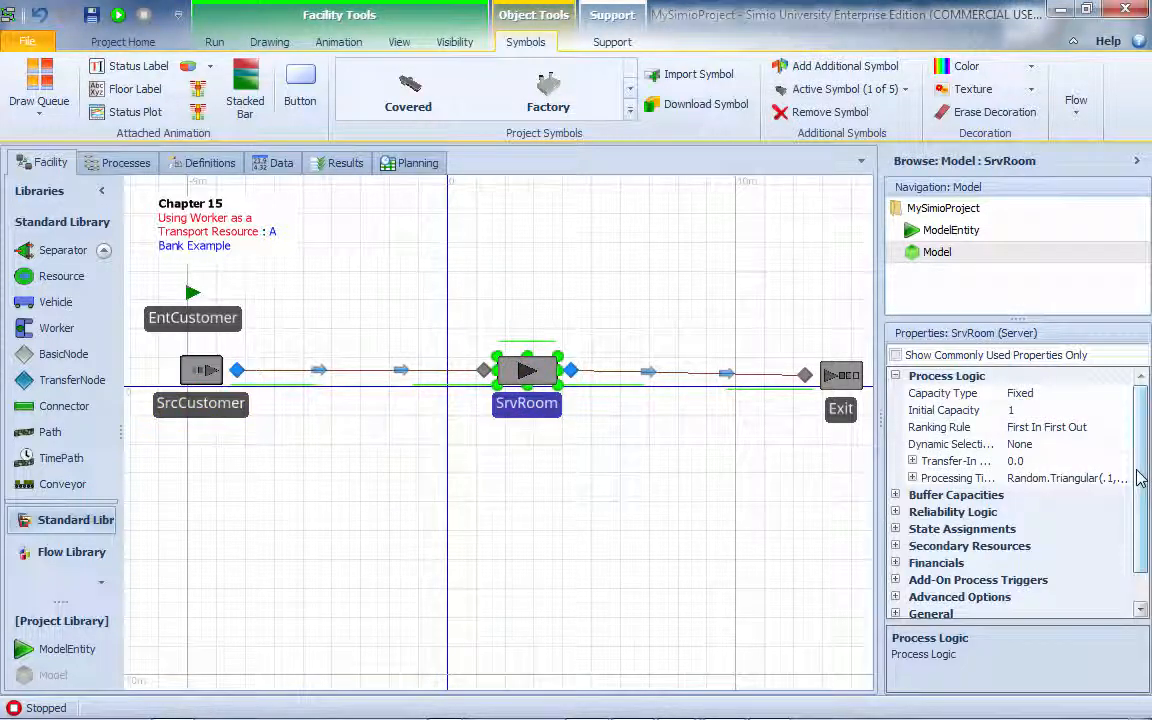
click(1112, 478)
click(1124, 479)
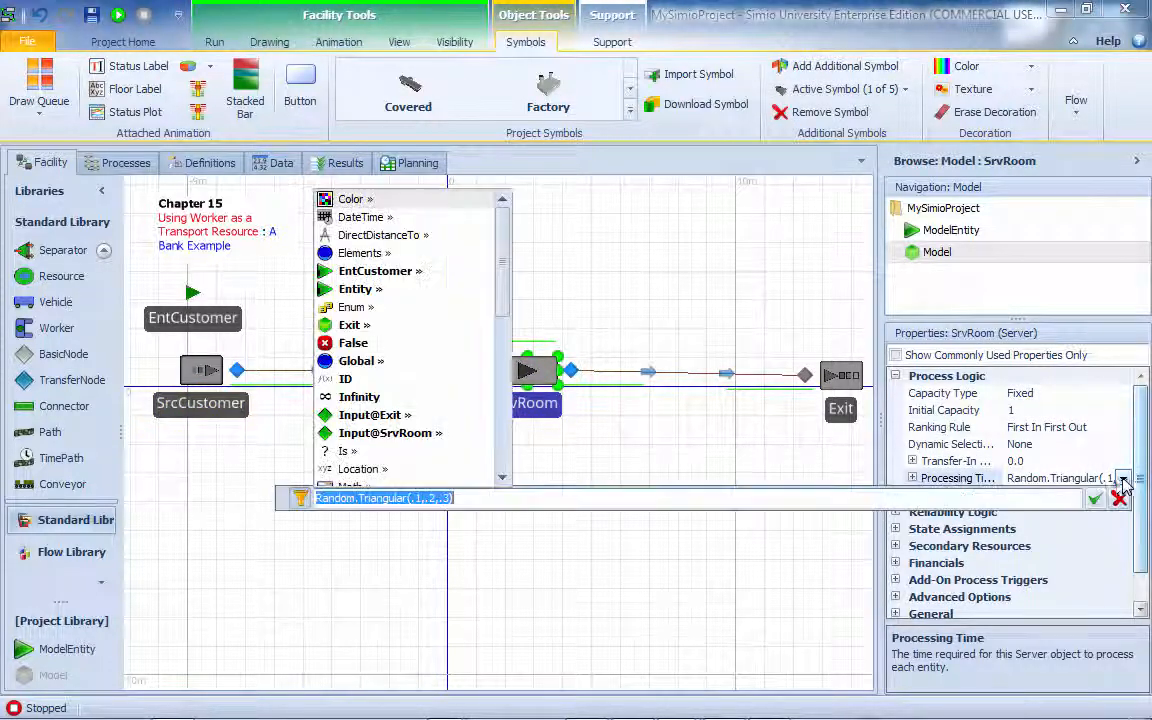
click(470, 503)
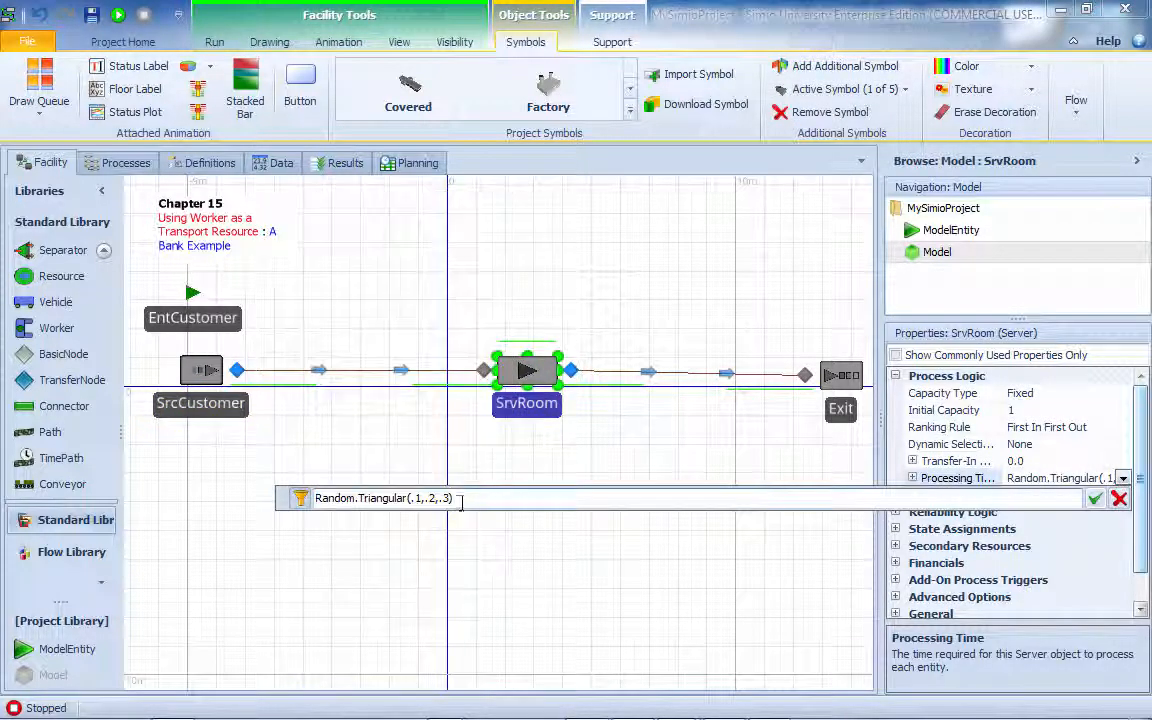
drag(458, 498, 359, 498)
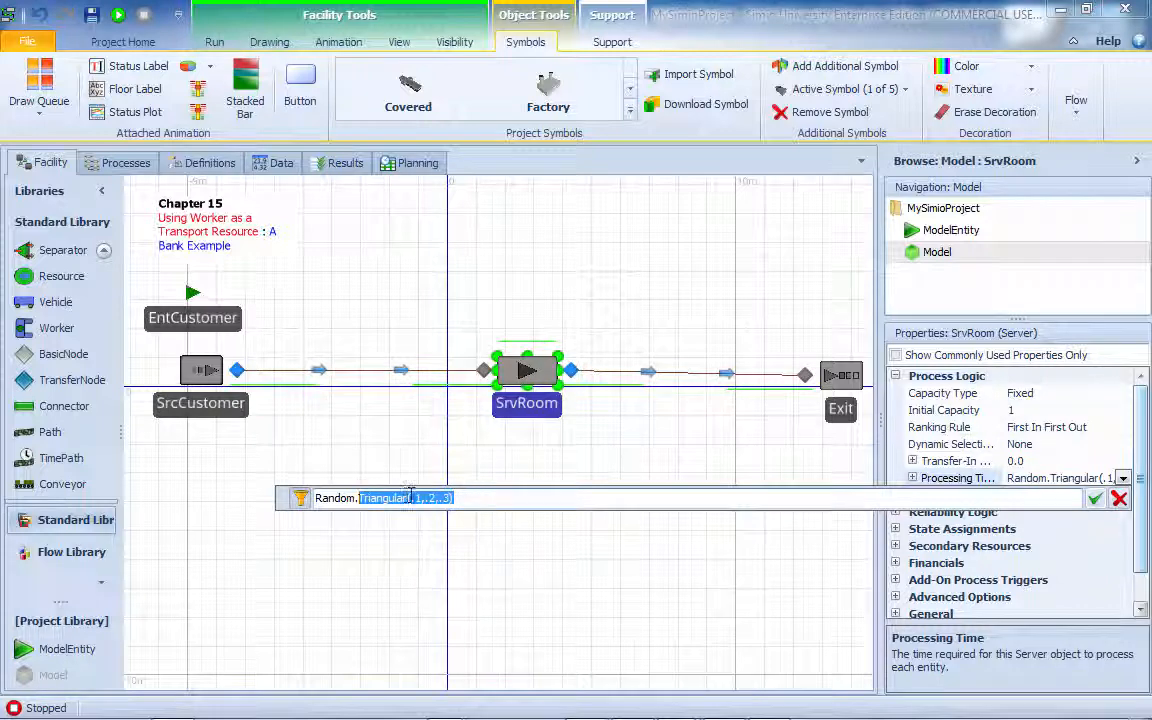
text(Pert)
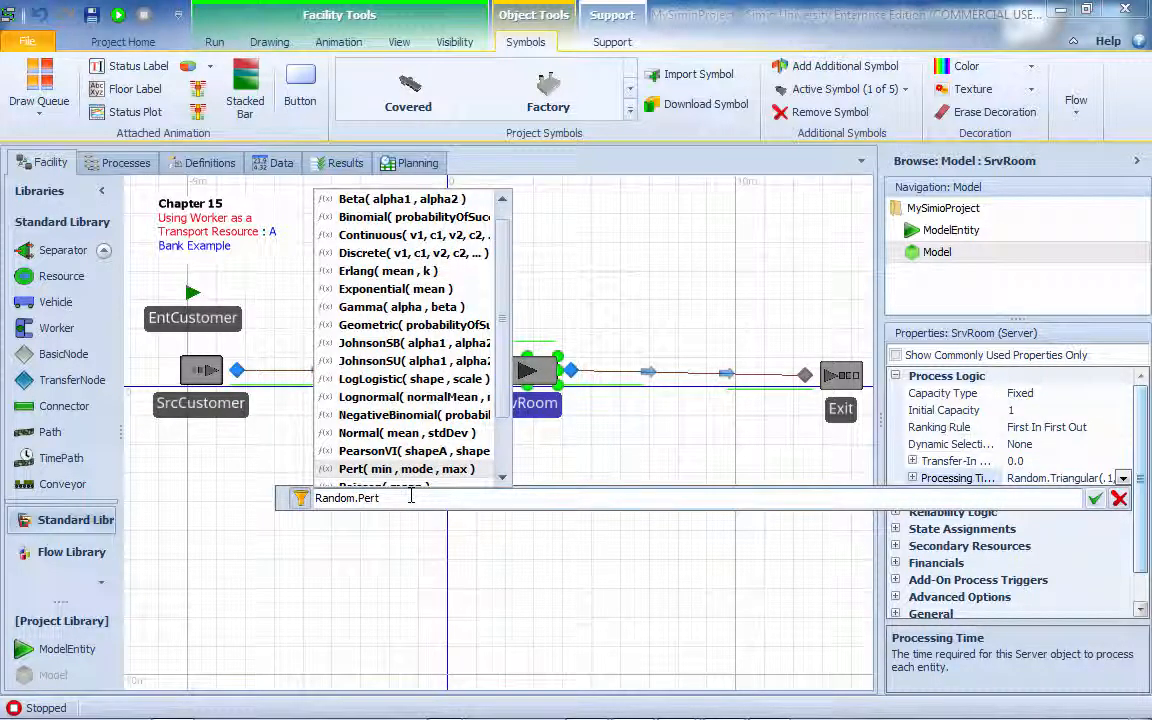
text((10)
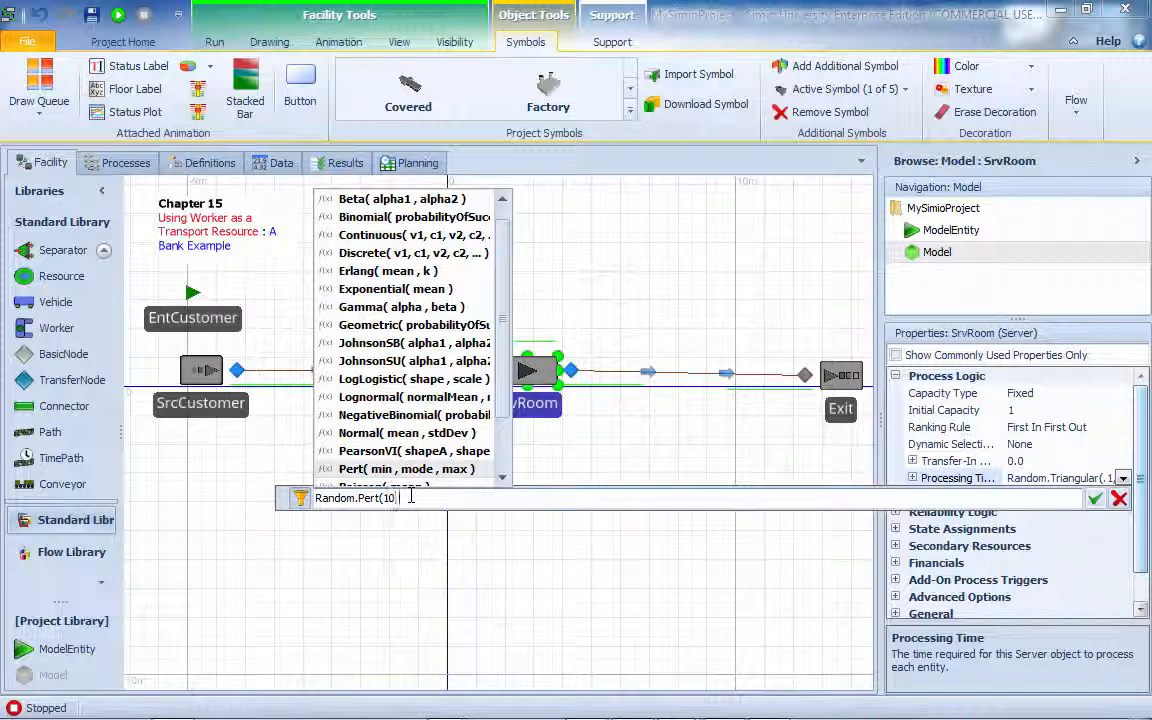
text(,12,20)
key(Return)
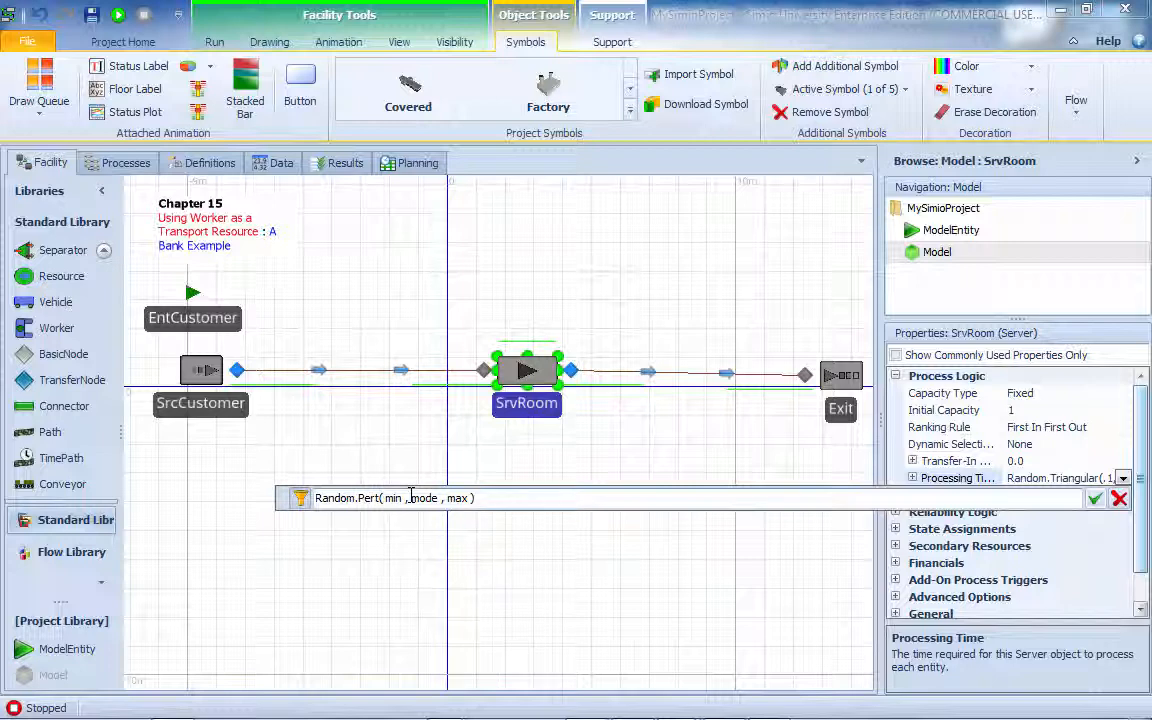
key(shift+Right)
key(shift+Right)
key(shift+Right)
key(shift+Right)
key(shift+Right)
key(shift+Right)
key(shift+Right)
key(shift+Right)
key(shift+Right)
key(shift+Right)
key(shift+Right)
key(shift+Right)
key(shift+Right)
key(shift+Right)
key(shift+Right)
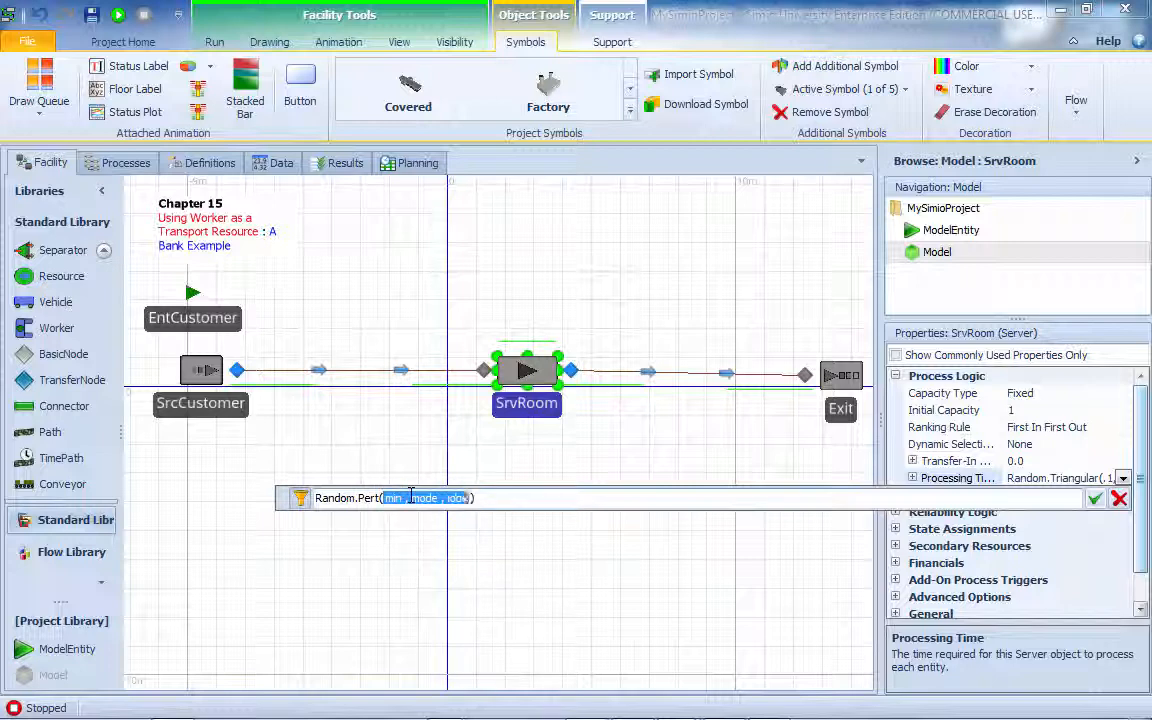
key(BackSpace)
text(10,12,20)
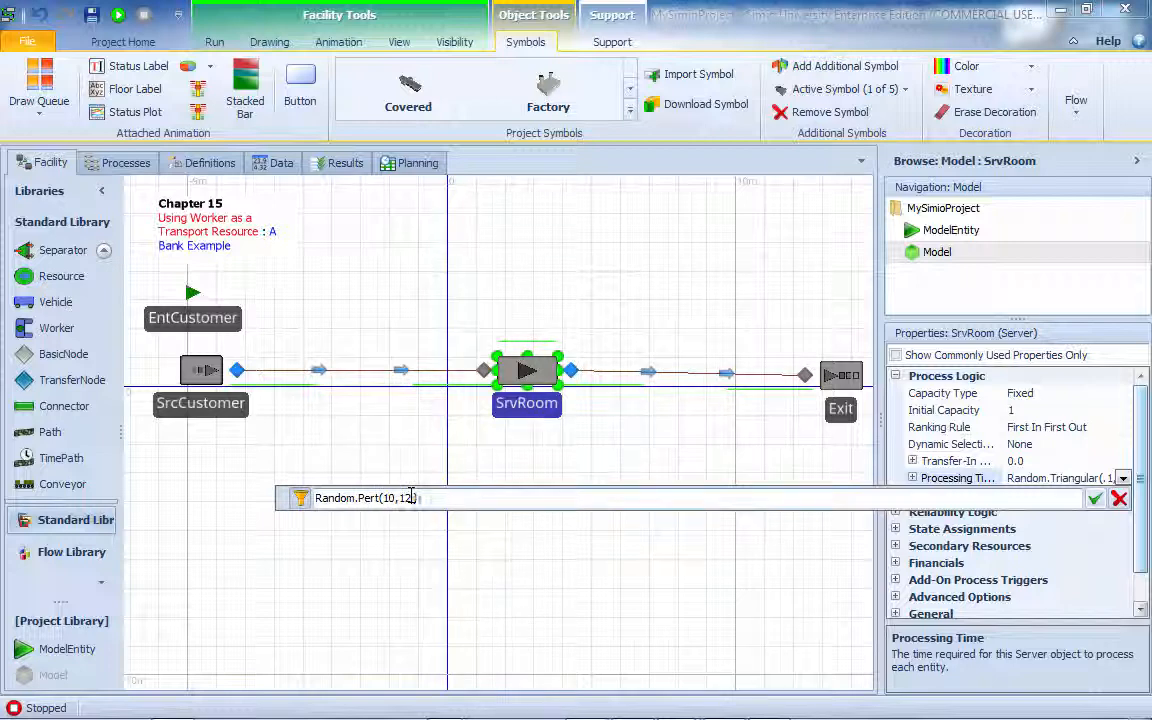
key(Return)
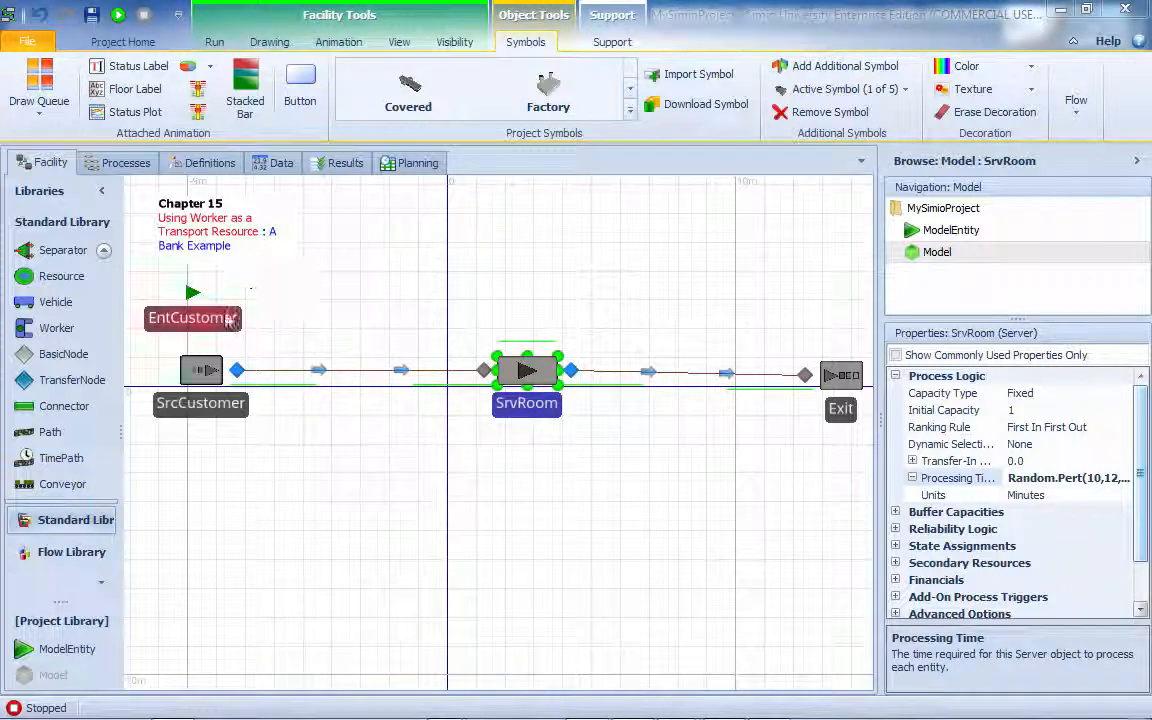
Step: Apply the GirlSkirt1 symbol from the animated children library to EntCustomer and add one additional symbol
click(195, 294)
click(629, 110)
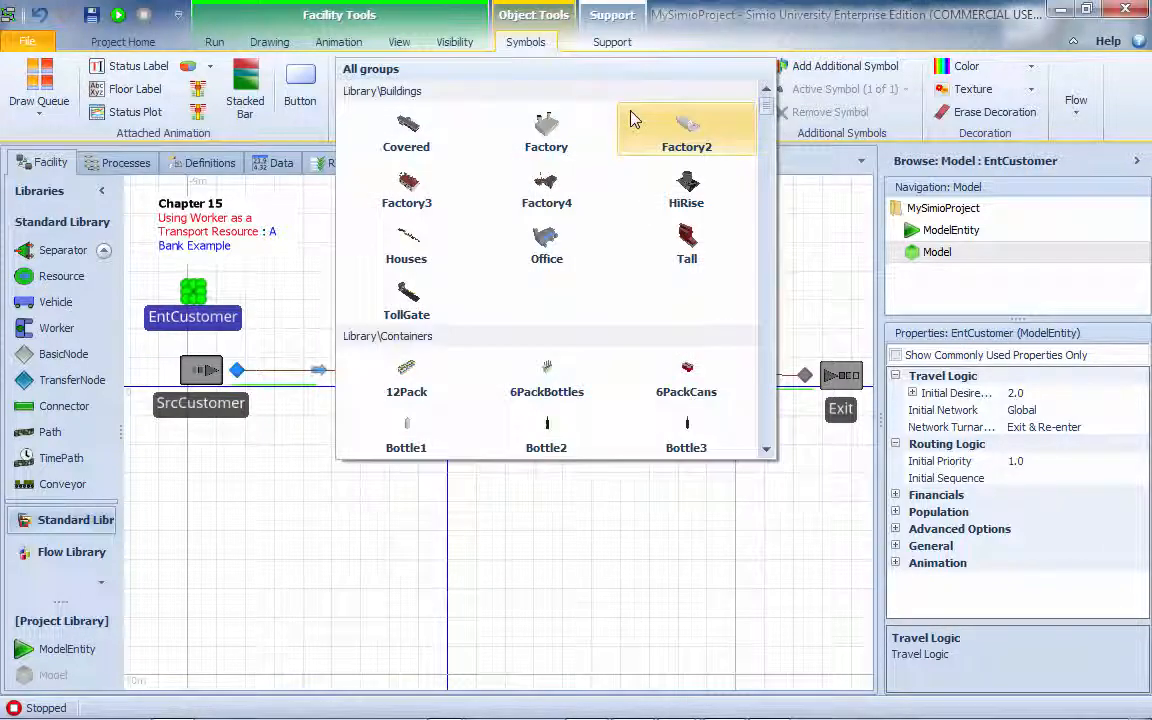
drag(767, 118, 764, 238)
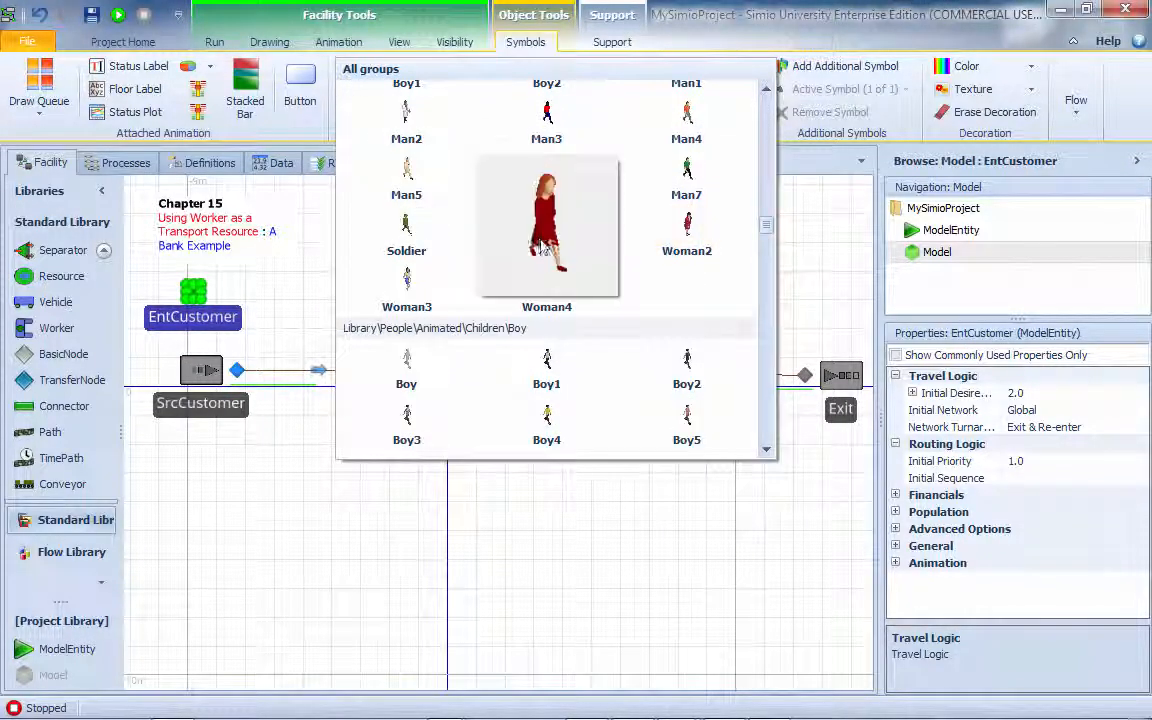
scroll(678, 258, up, 1)
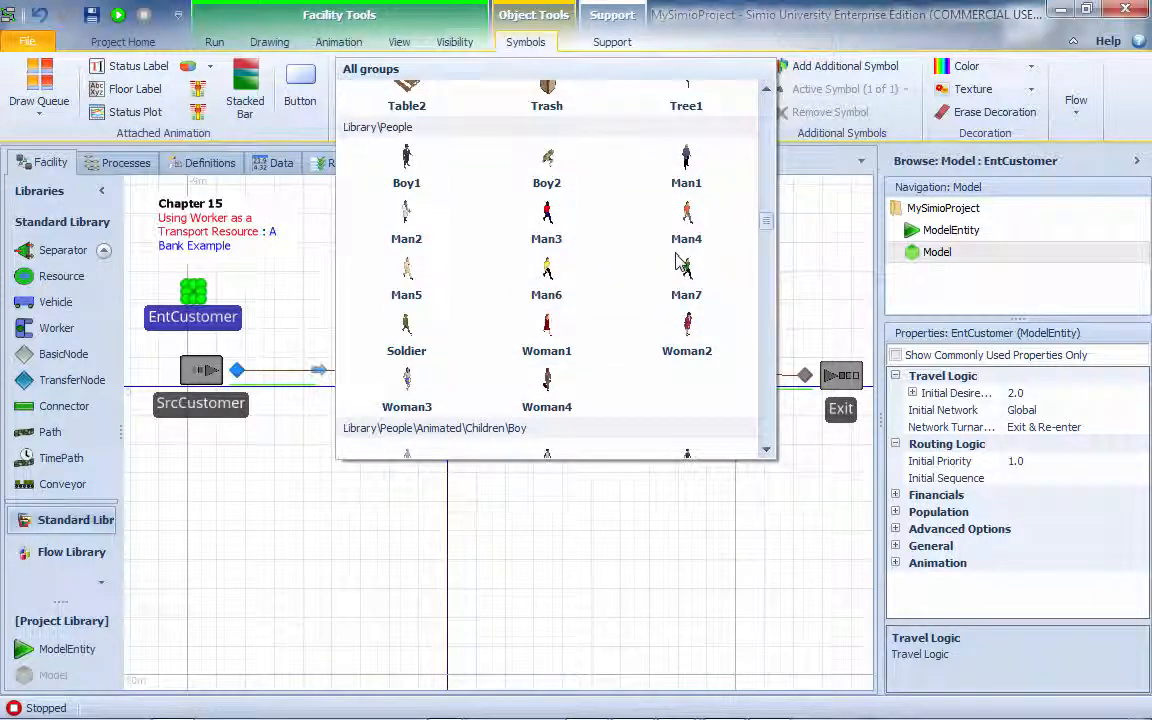
scroll(678, 260, down, 6)
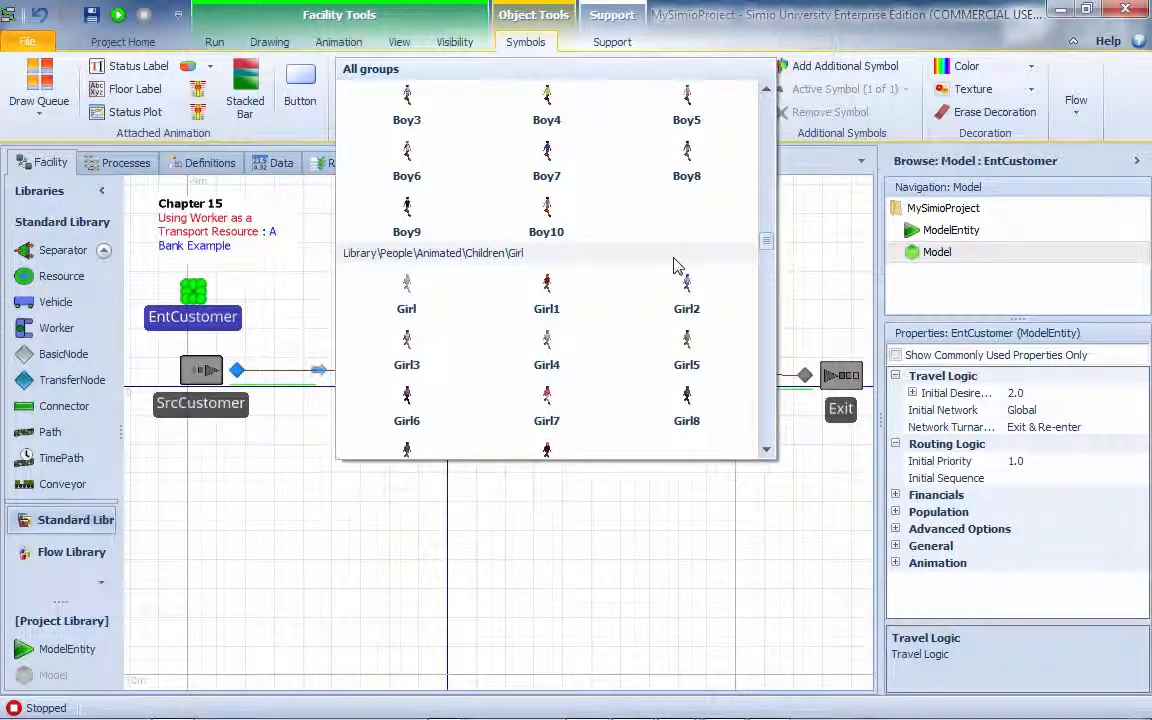
scroll(677, 263, down, 2)
drag(766, 252, 766, 260)
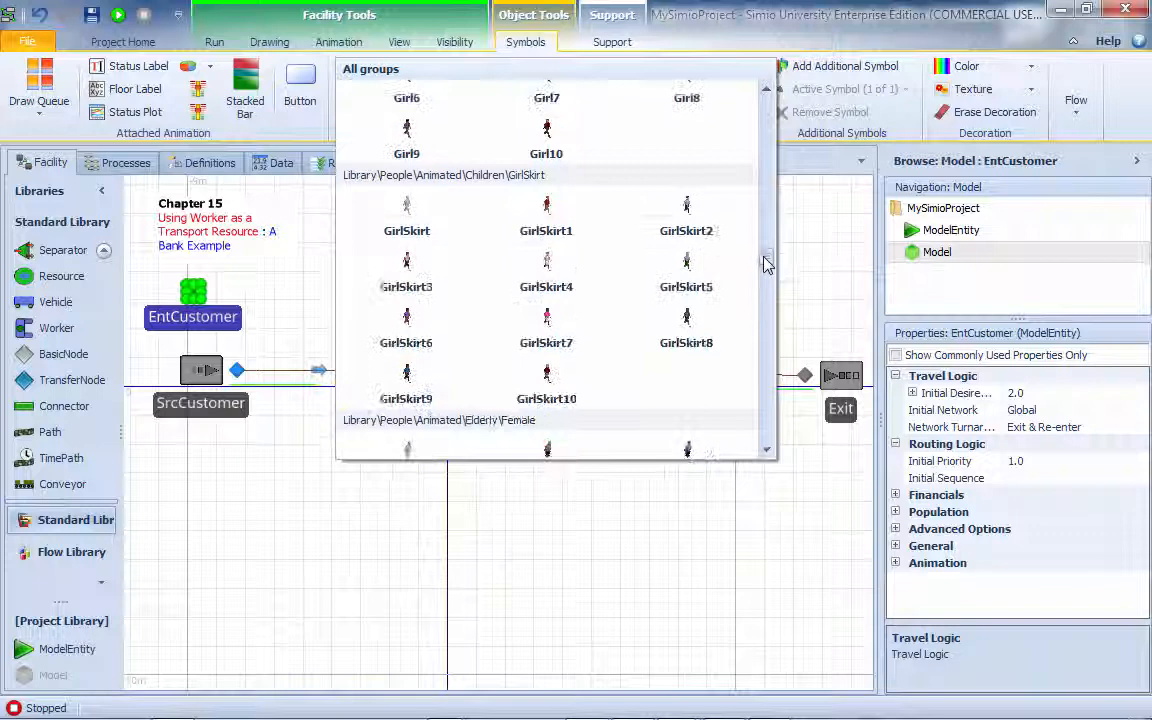
click(553, 235)
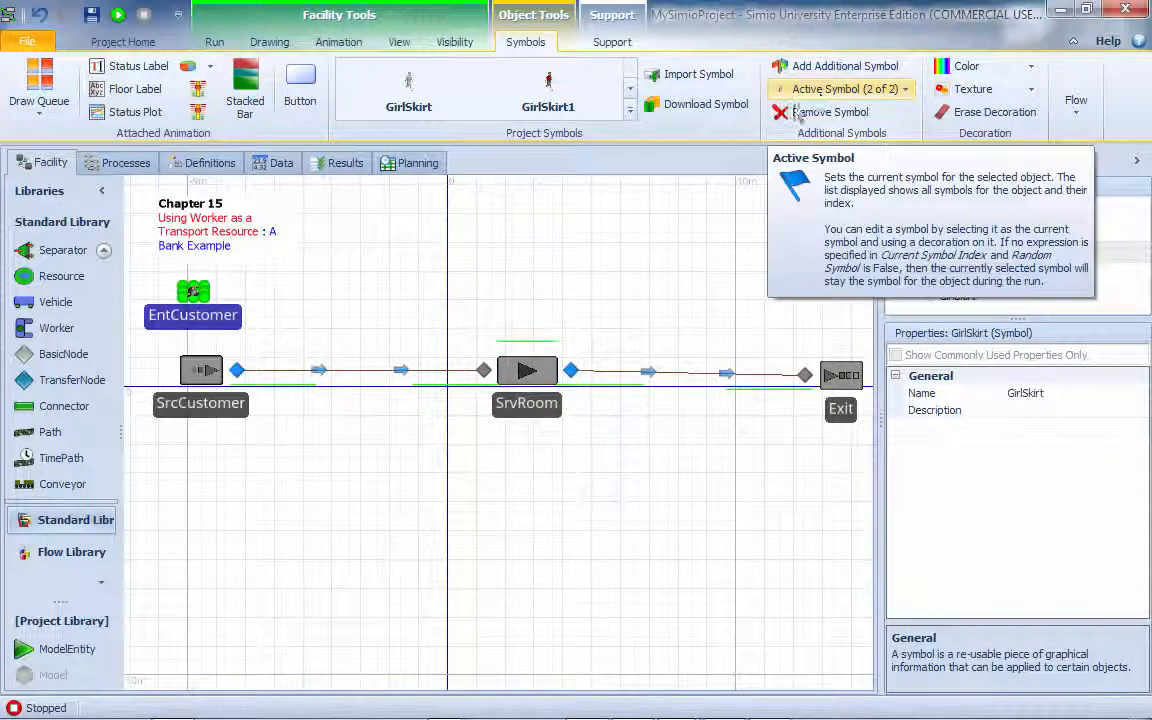
Step: Make EntCustomer's symbol 1 active and assign it a boy figure from the animated children library
click(836, 91)
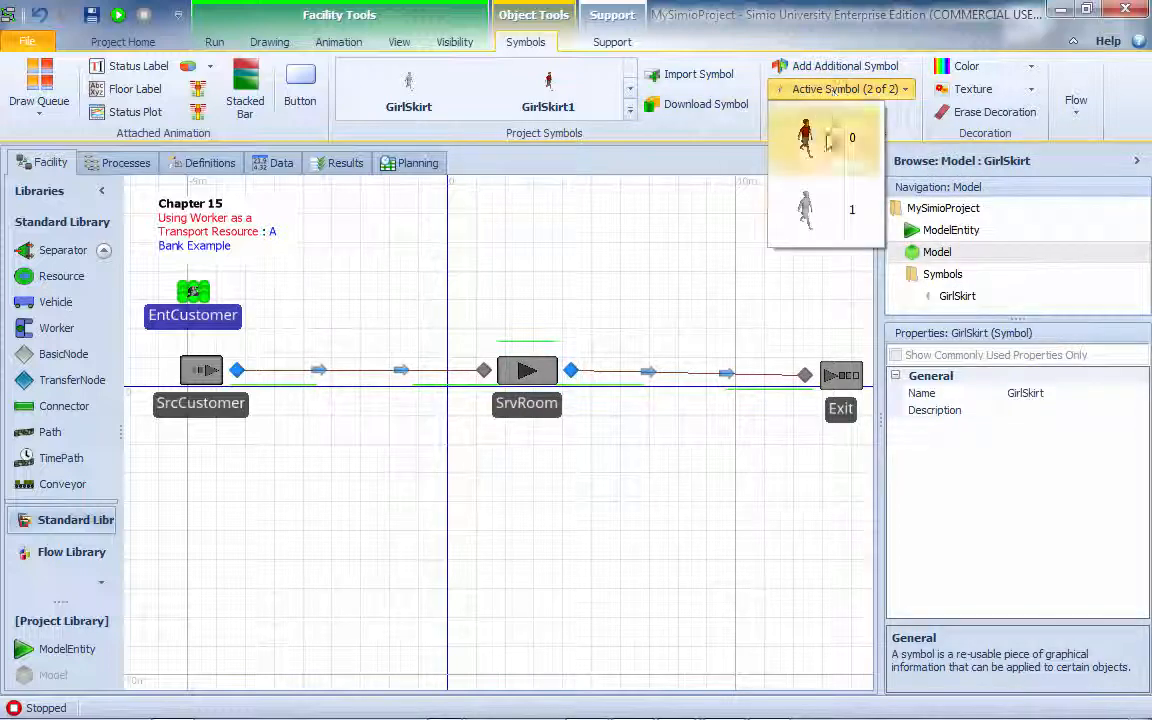
click(806, 209)
click(629, 111)
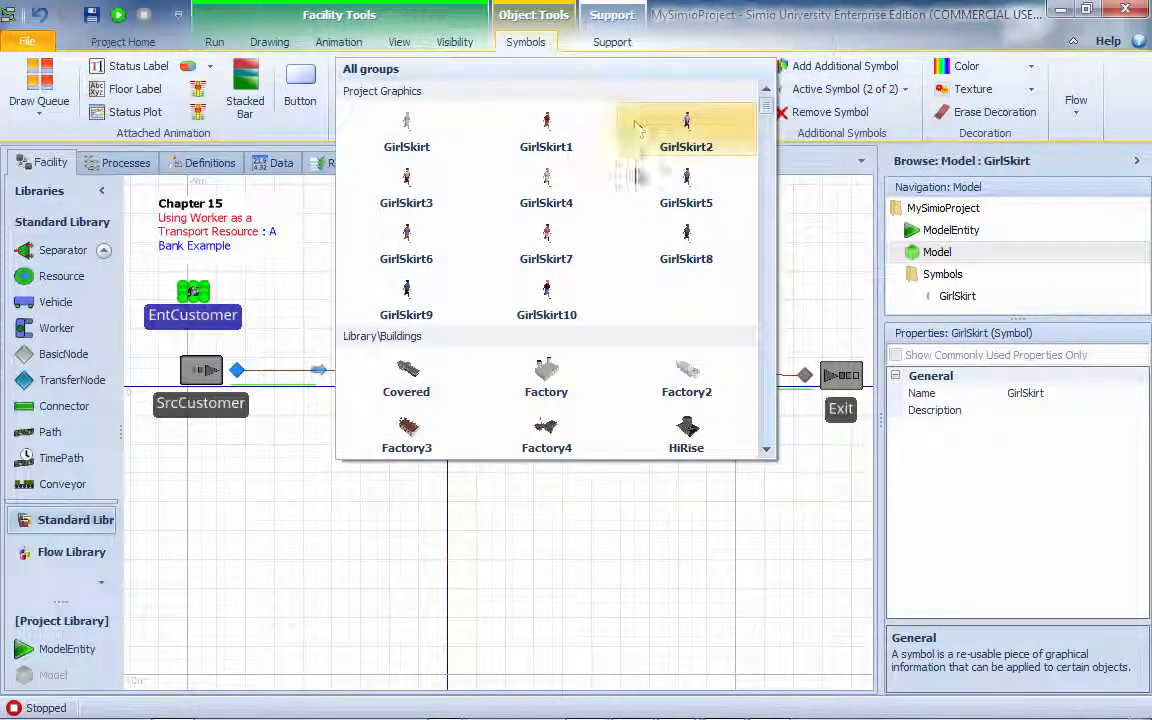
drag(768, 115, 768, 250)
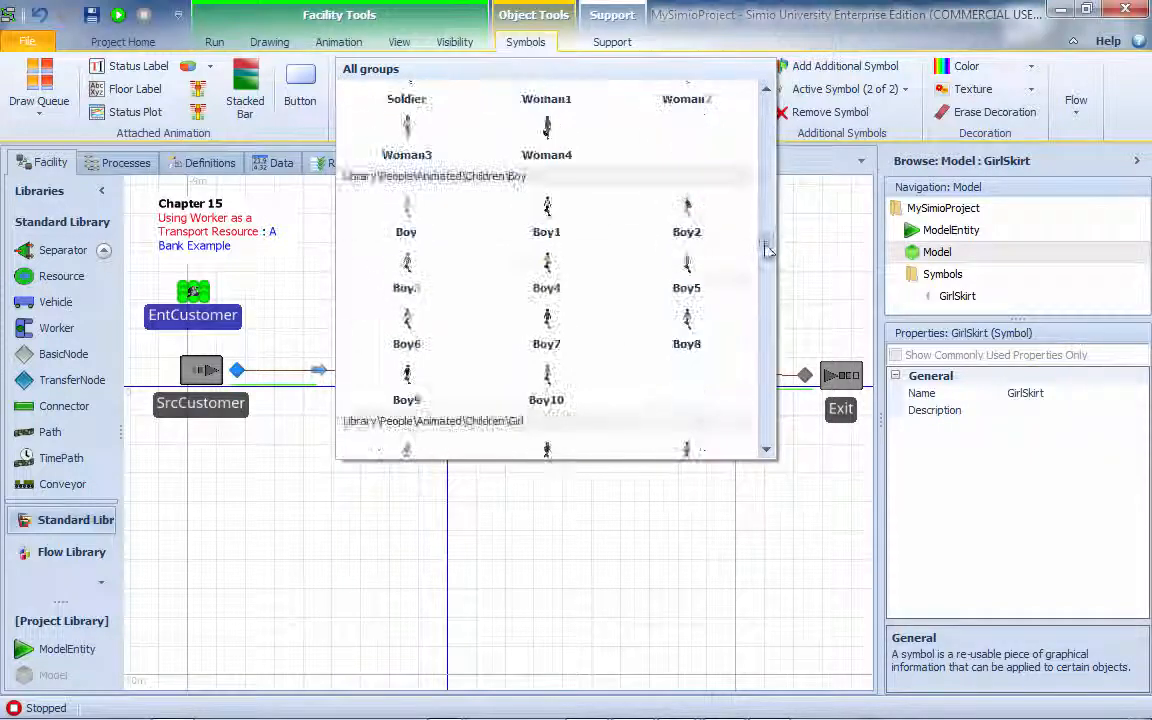
click(402, 245)
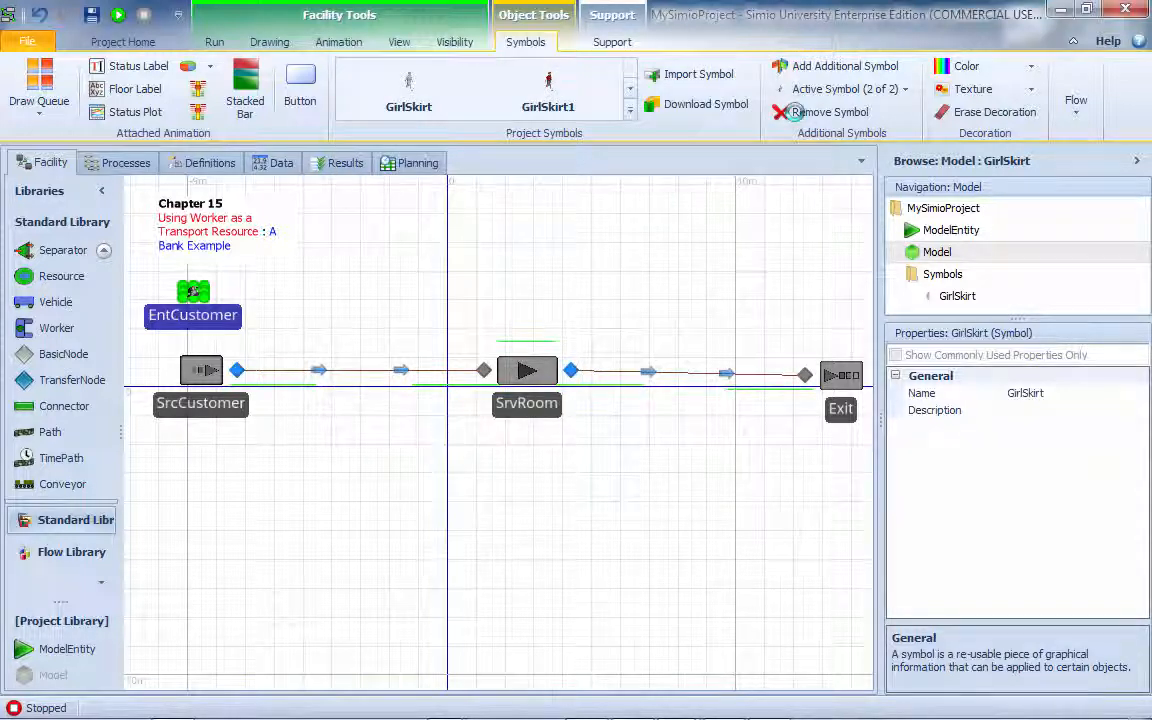
Step: Add four more additional symbols to EntCustomer, making six in total, and set symbol 2 as the active one
click(858, 70)
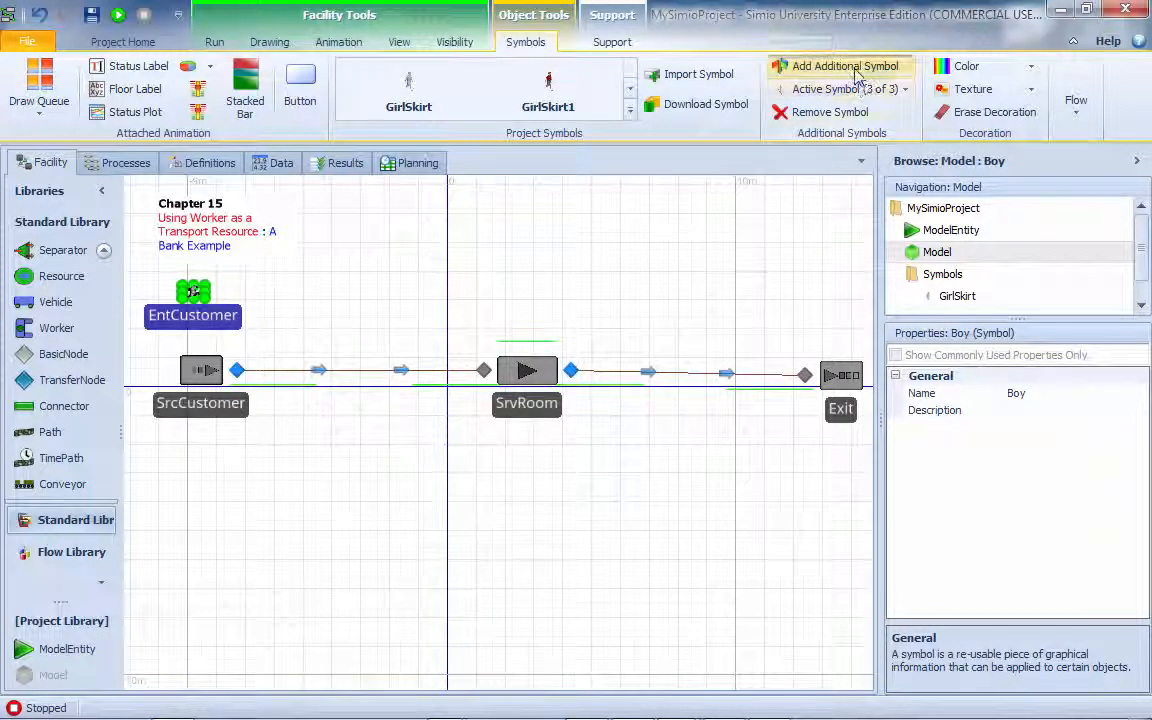
click(845, 66)
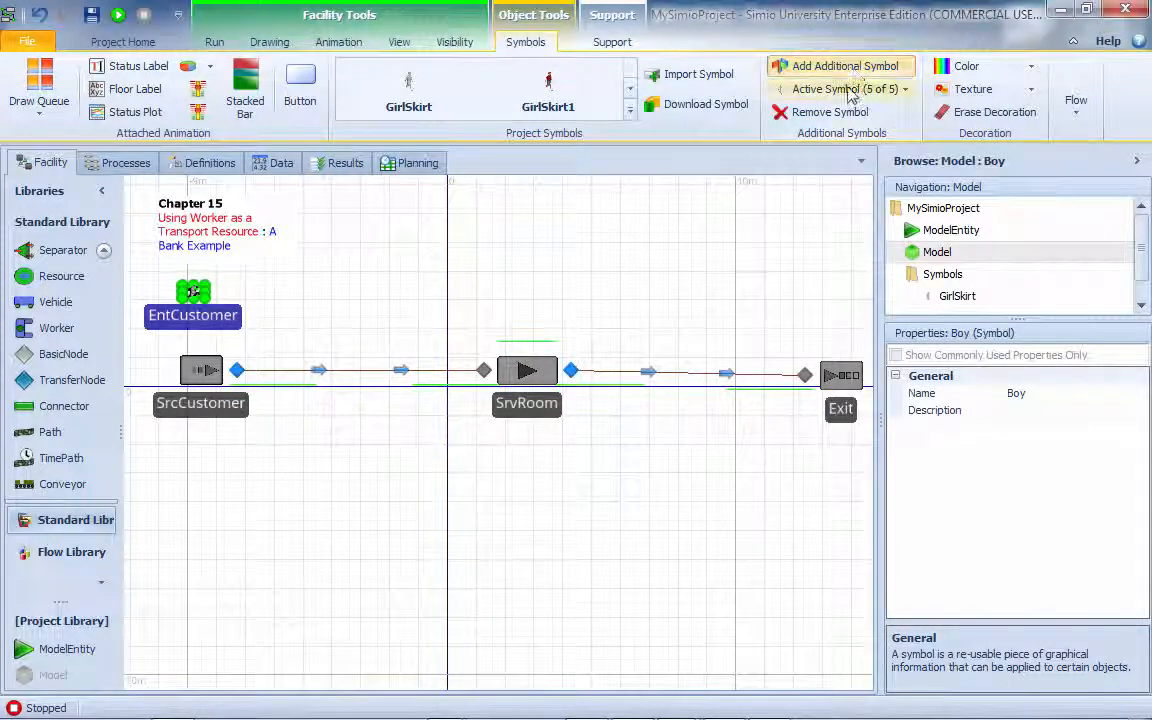
click(845, 89)
click(806, 282)
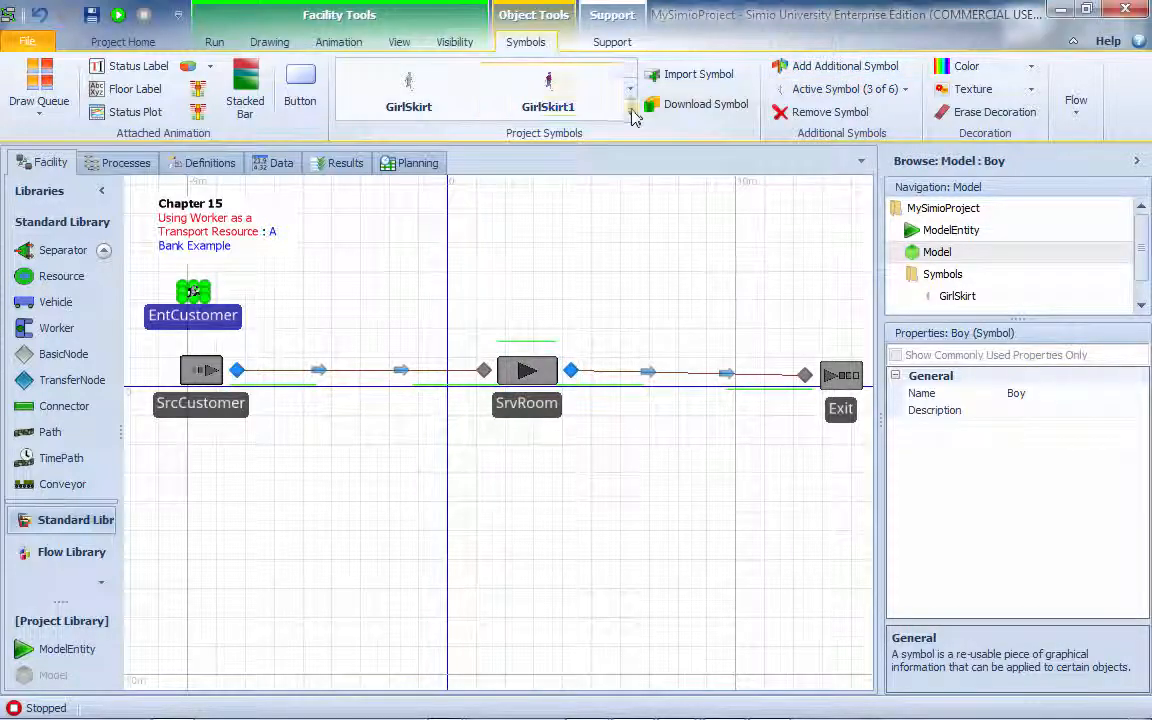
Step: Assign the Female1 figure from the animated people library to EntCustomer's symbol 2
click(629, 112)
drag(768, 120, 757, 253)
scroll(761, 249, up, 2)
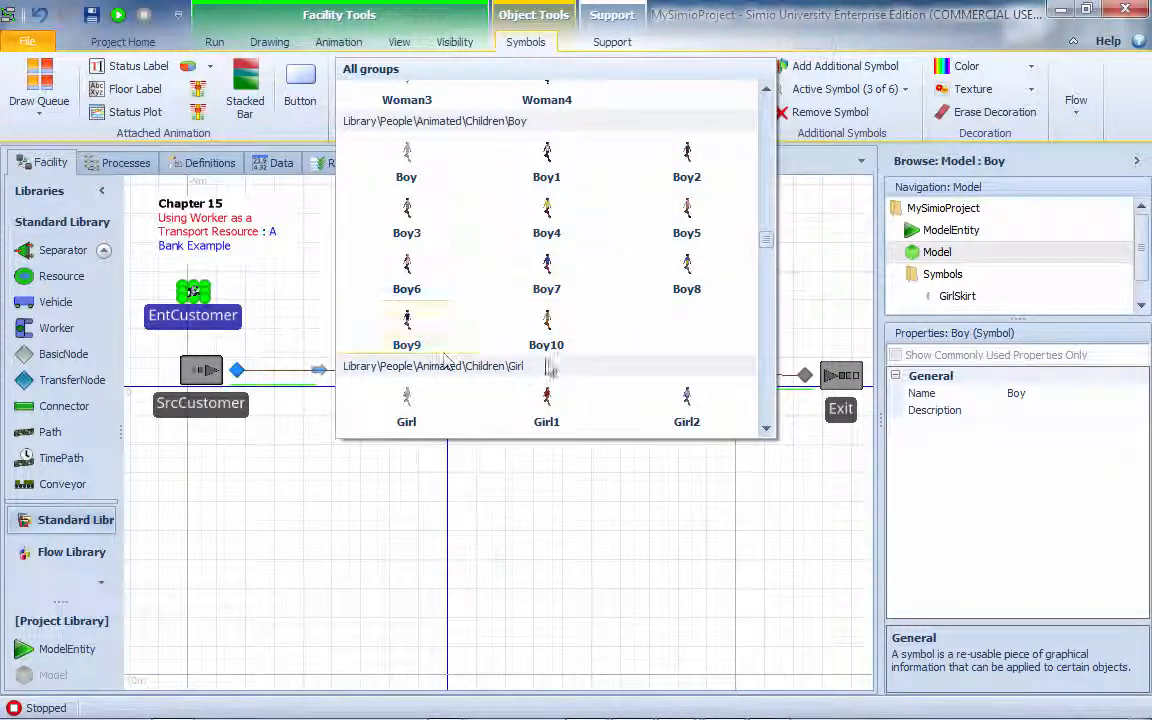
scroll(514, 386, down, 5)
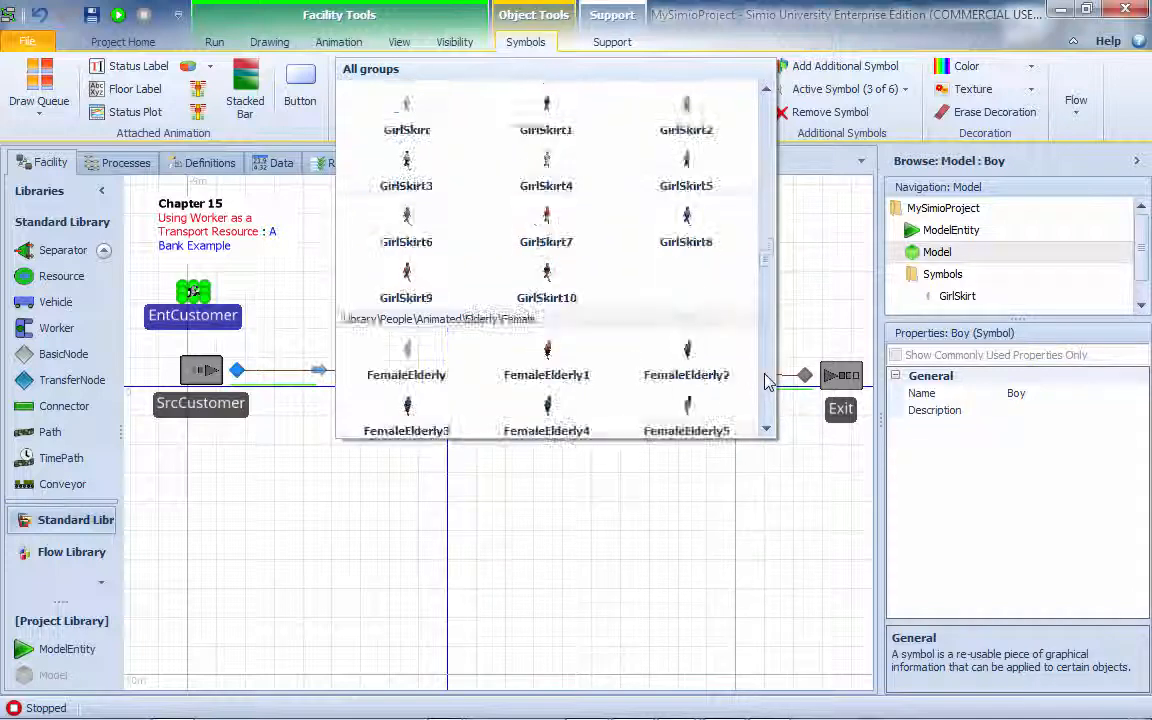
scroll(764, 381, down, 3)
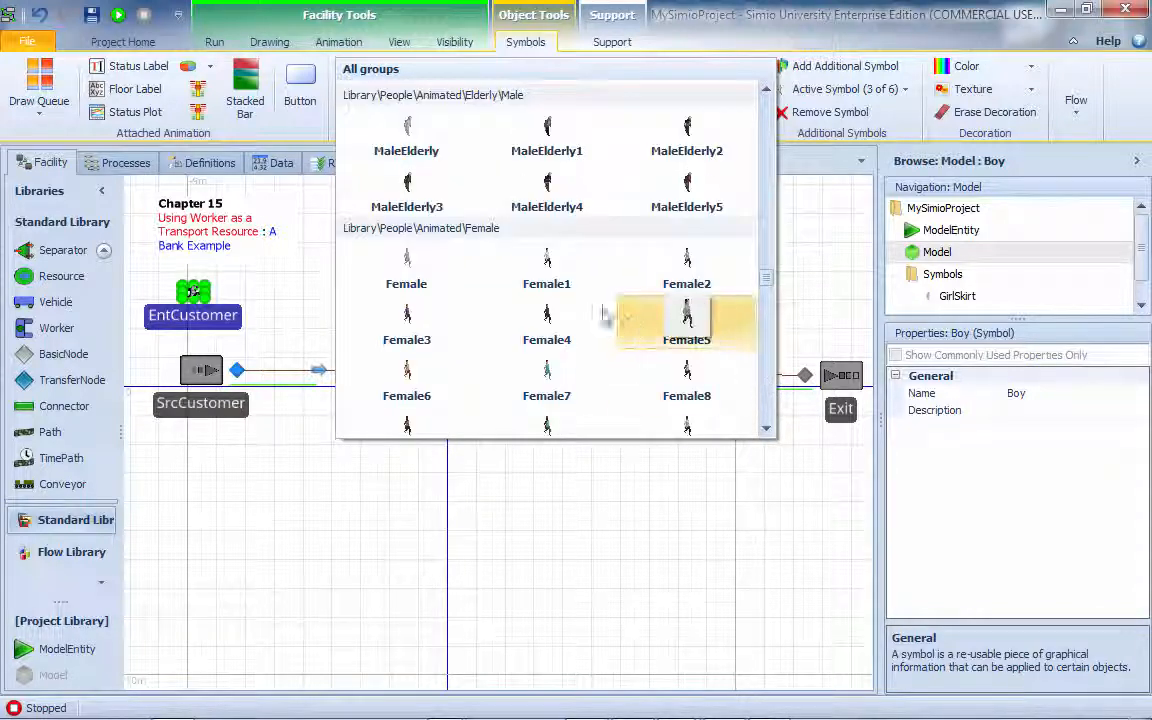
click(547, 284)
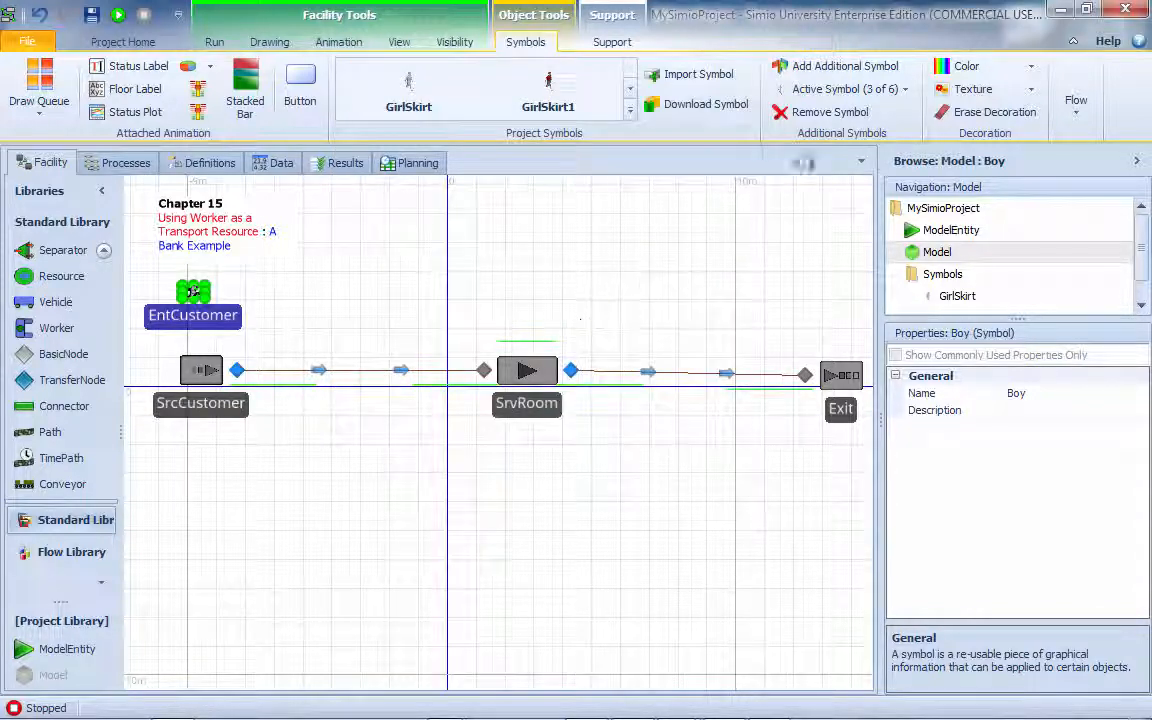
Step: Make EntCustomer's symbol 3 active and assign it the Male7 figure from the animated people library
click(857, 90)
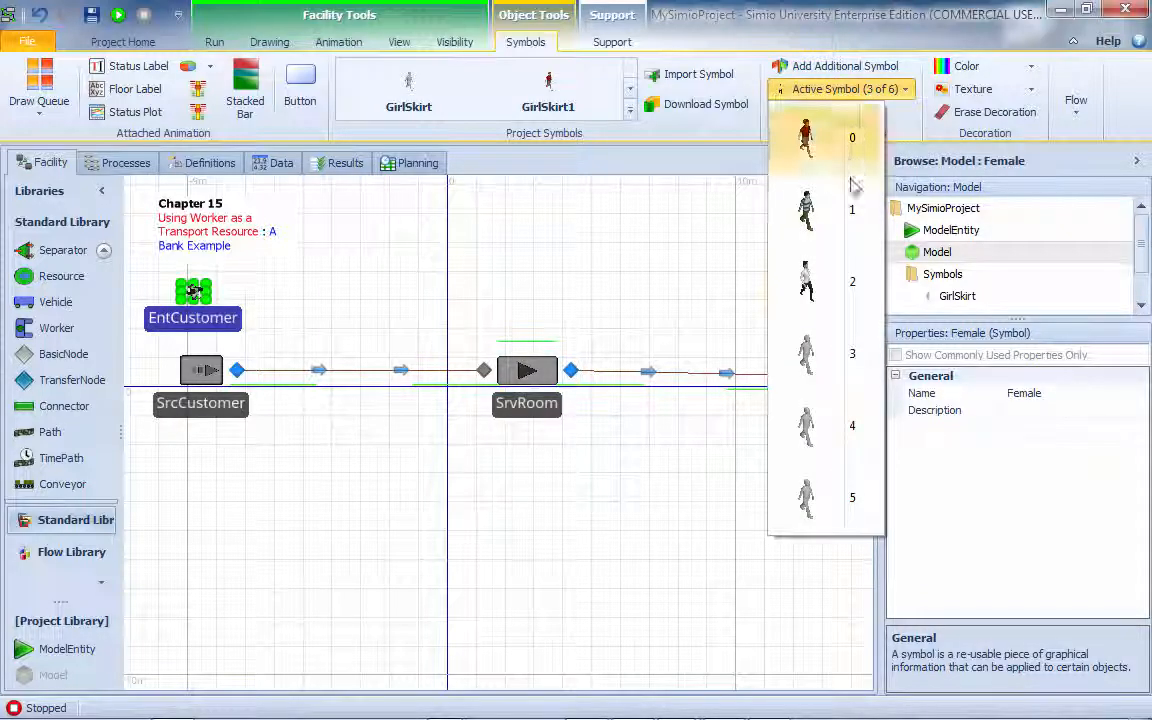
click(856, 352)
click(629, 111)
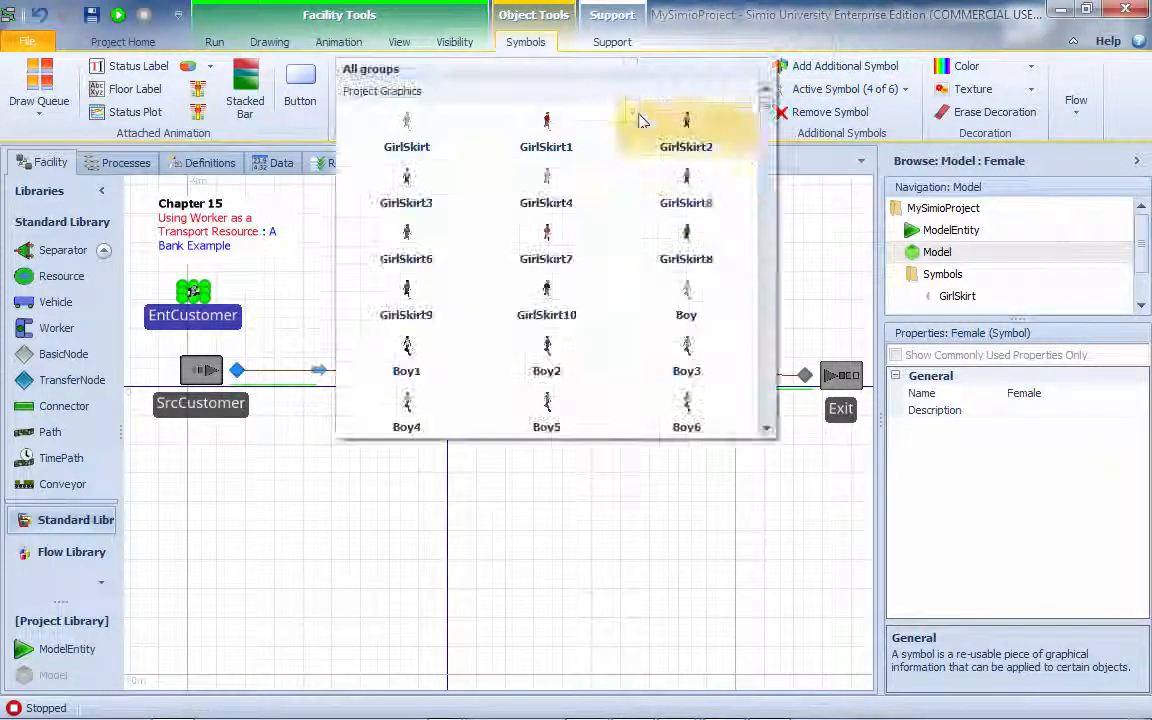
drag(769, 113, 761, 319)
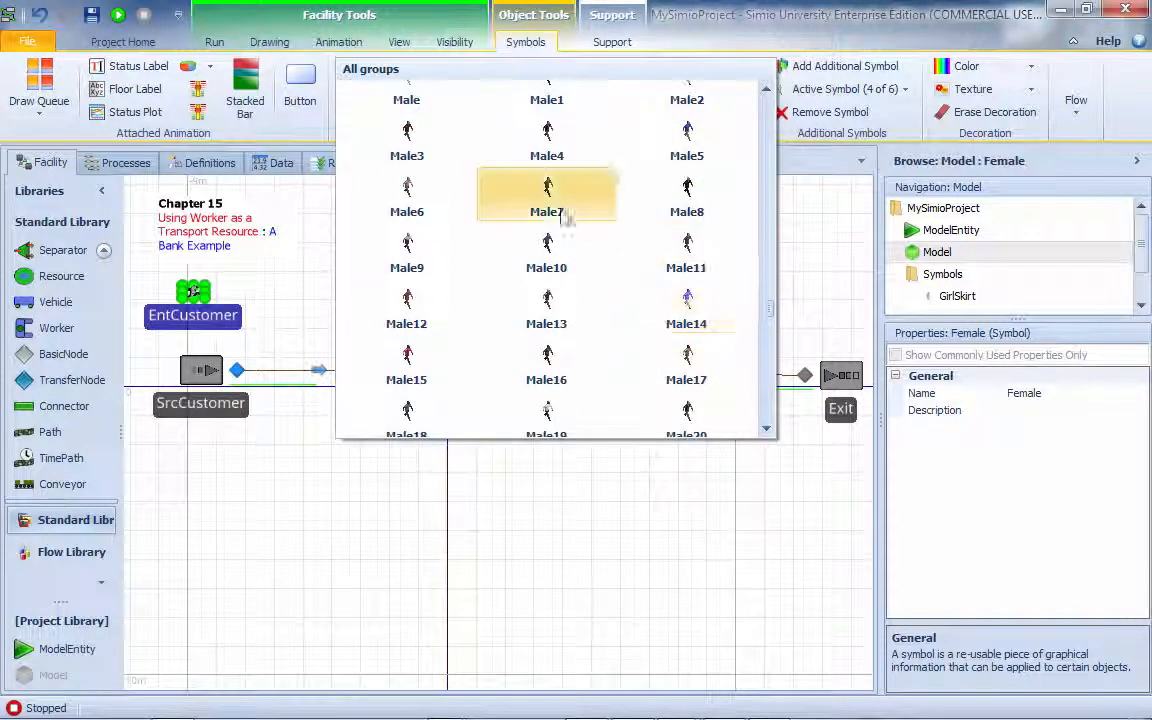
click(563, 216)
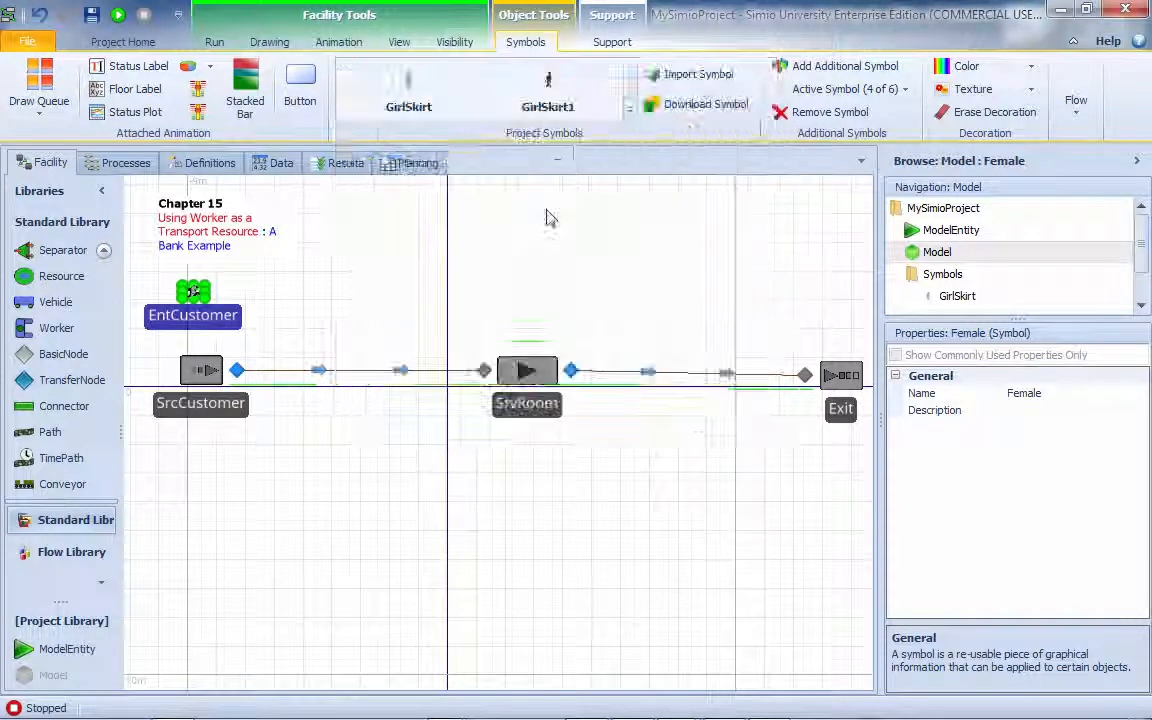
Step: Make EntCustomer's symbol 4 active and assign it another figure from the animated people library
click(866, 92)
click(816, 426)
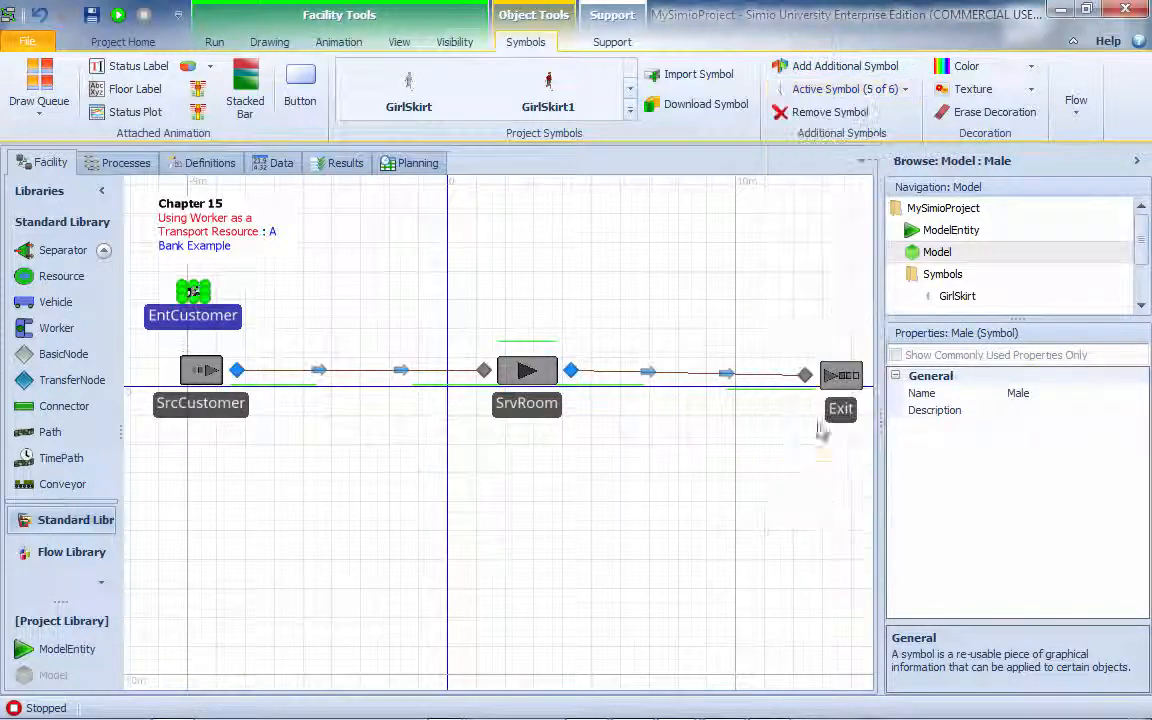
click(630, 111)
drag(770, 112, 763, 310)
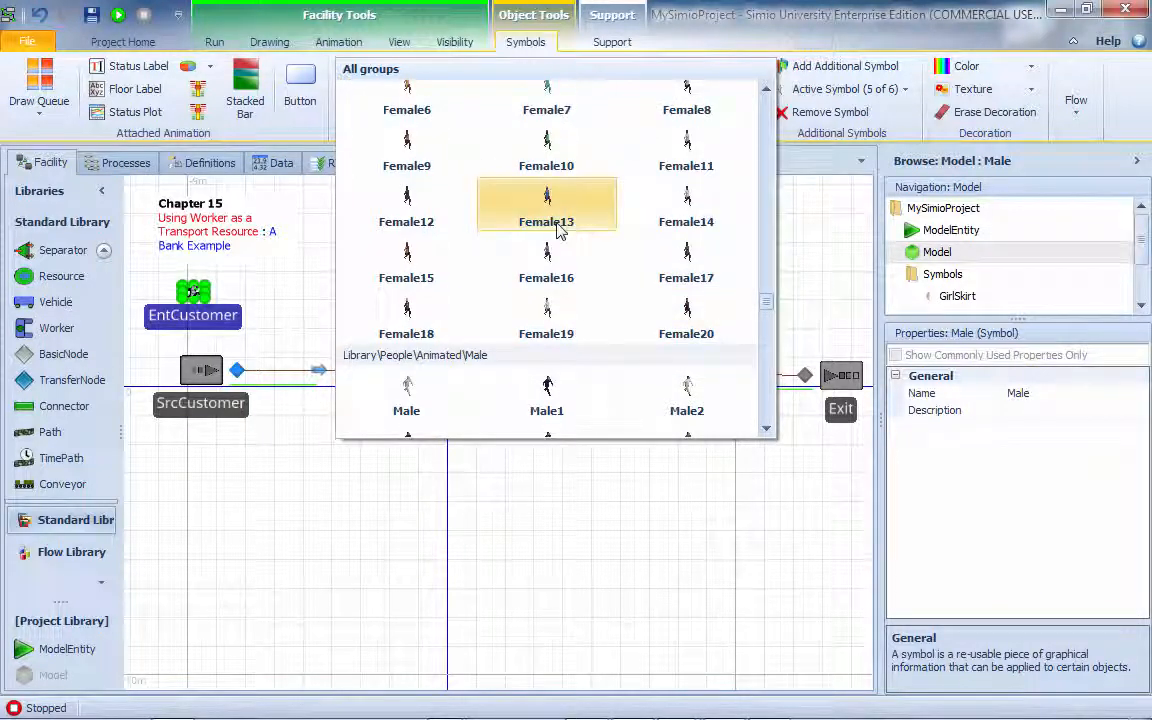
click(417, 217)
Step: Make EntCustomer's symbol 5 active and assign it the ToonFemale1 figure from the animated people library
click(792, 90)
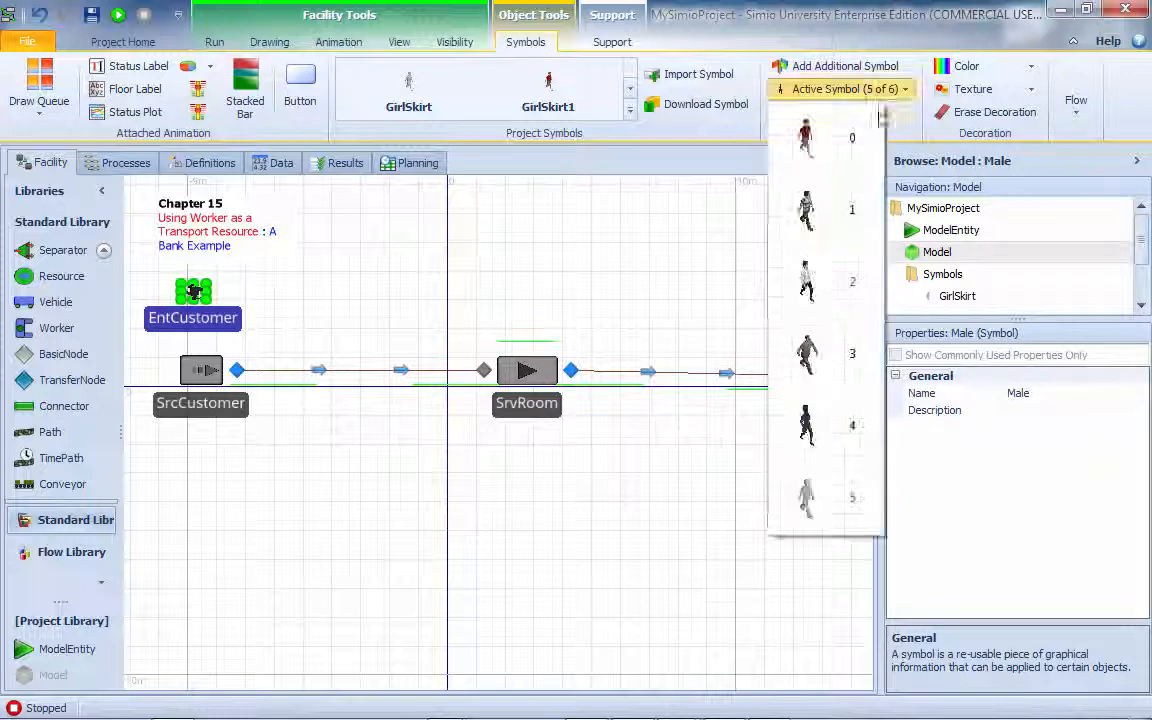
click(830, 493)
click(895, 91)
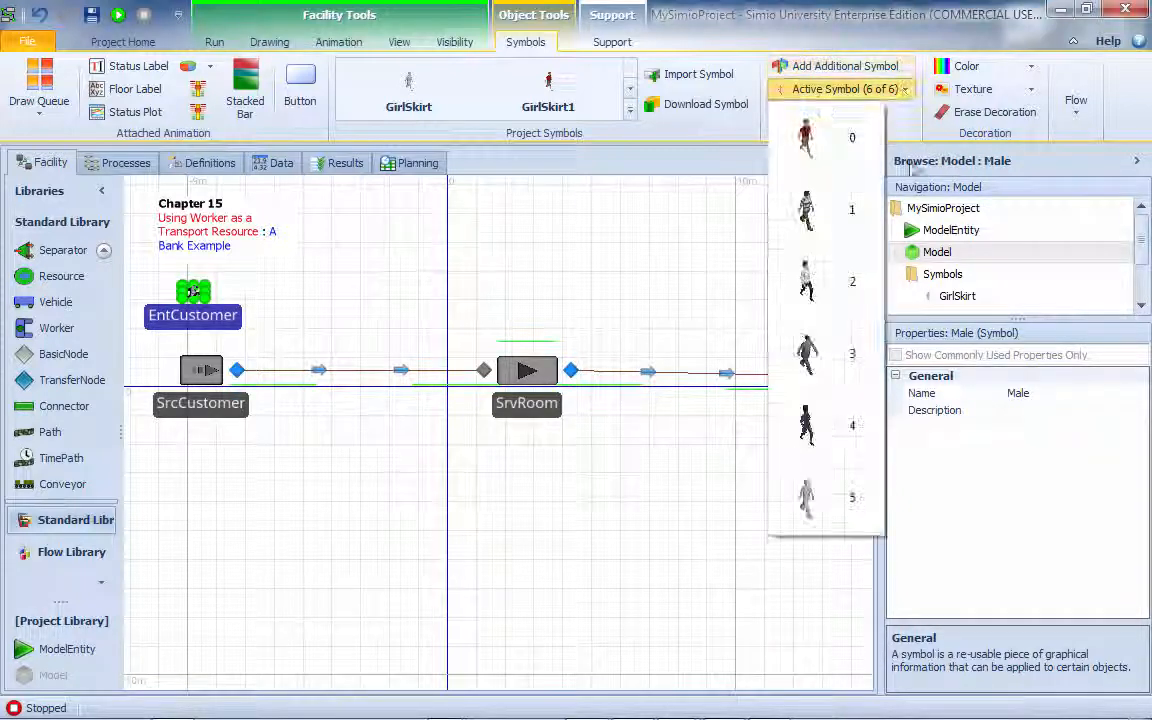
click(631, 118)
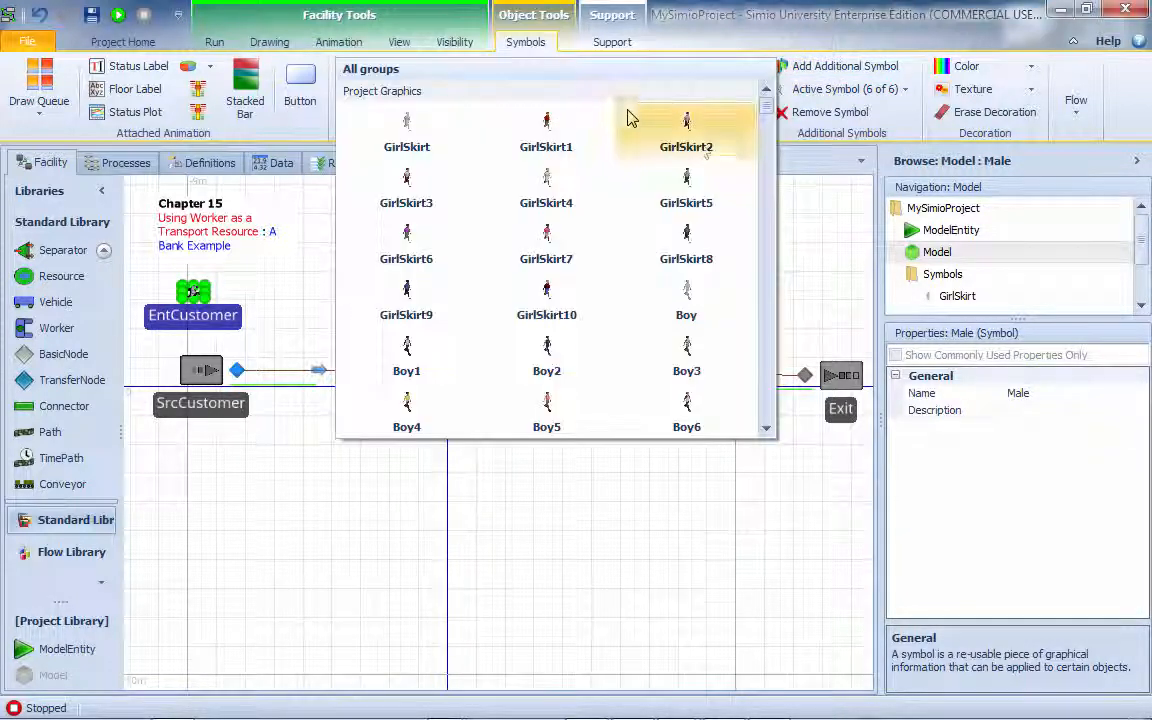
drag(776, 112, 798, 356)
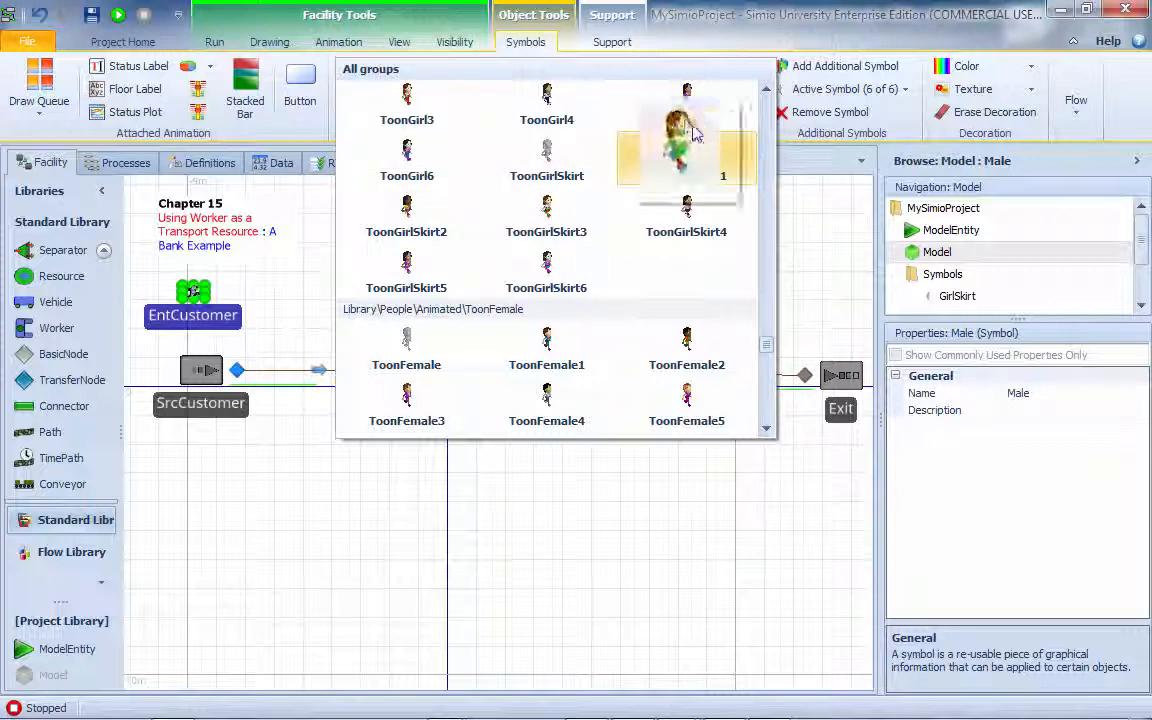
click(553, 345)
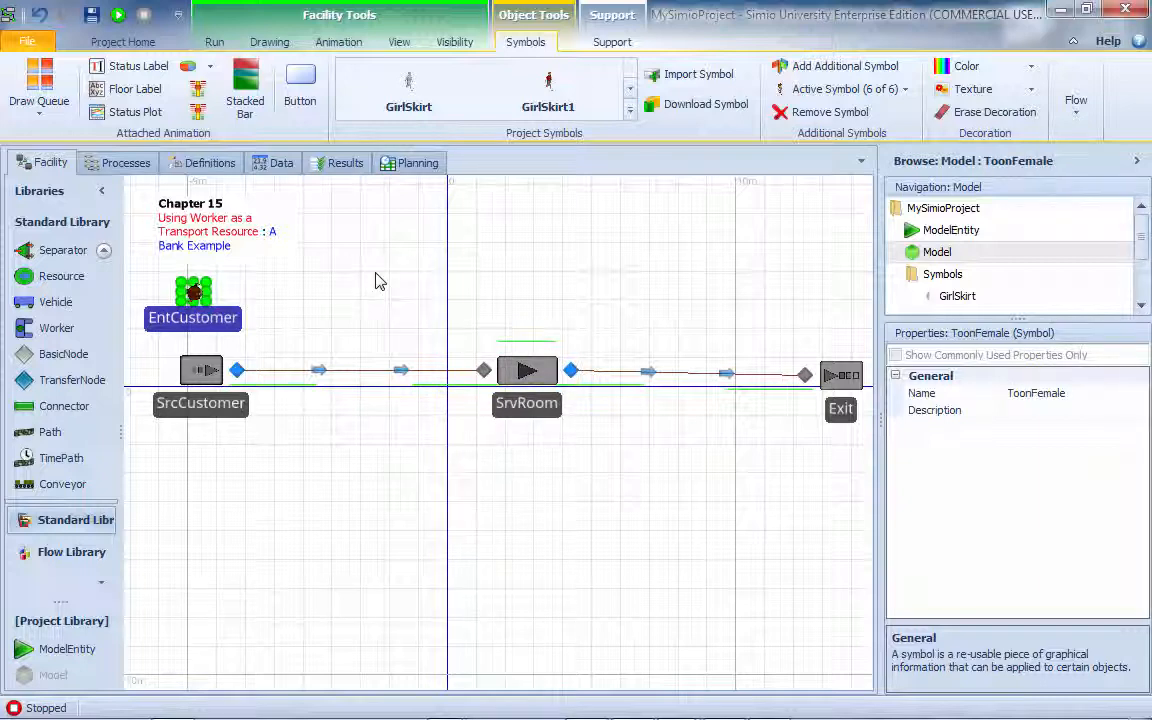
click(857, 88)
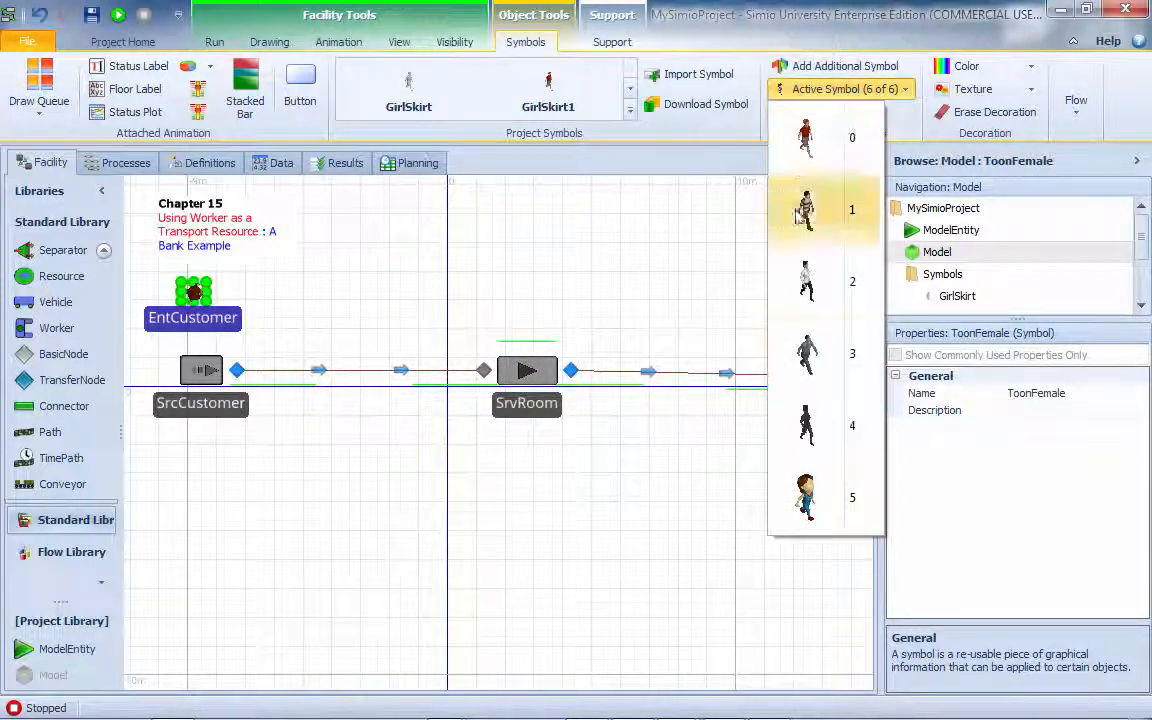
click(557, 313)
Step: Set EntCustomer's Random Symbol animation property to True, widening the properties area to read the full property names
click(192, 317)
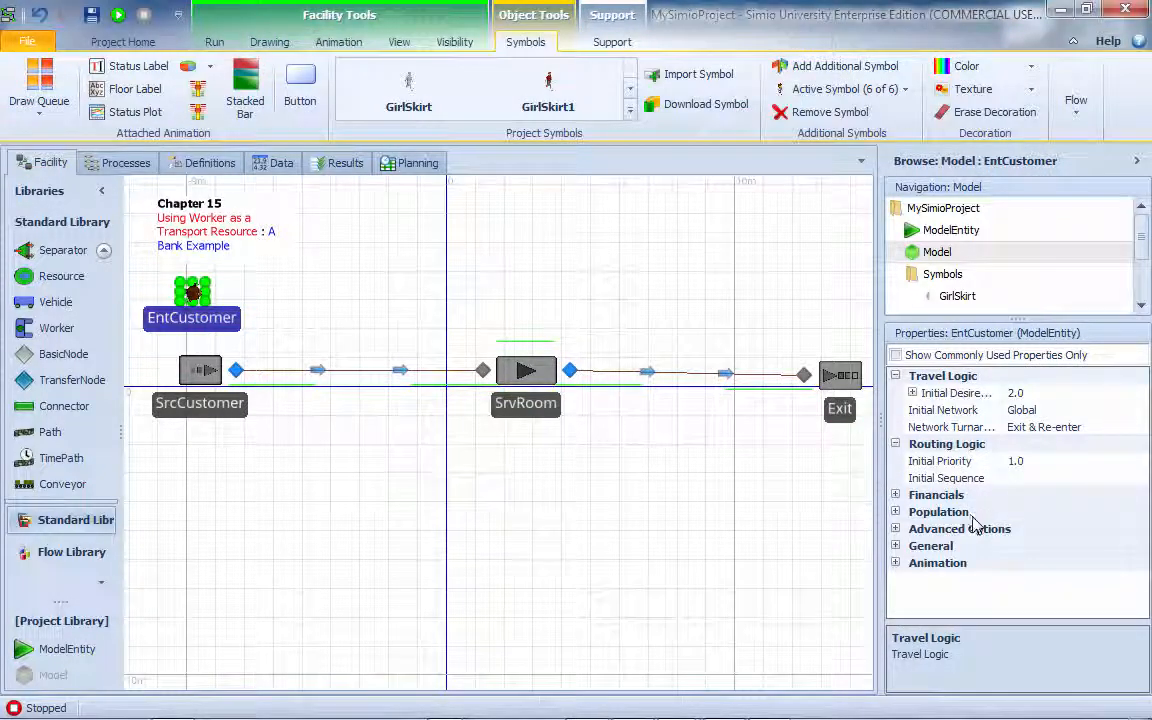
click(895, 563)
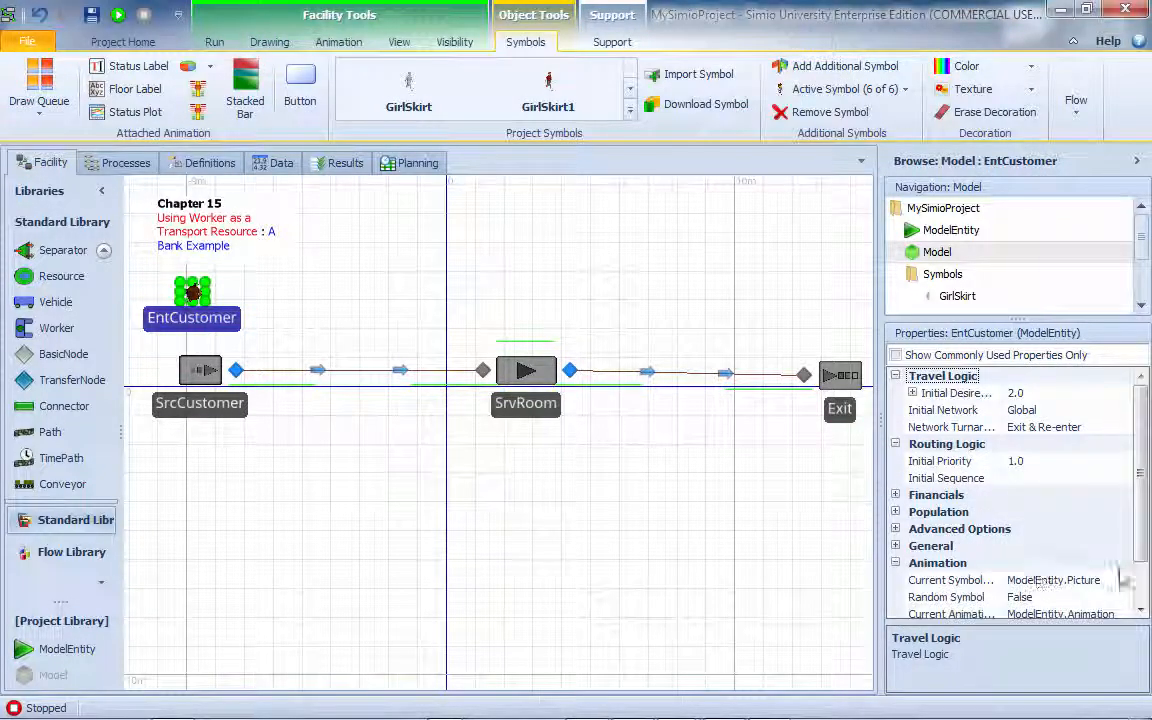
scroll(1143, 538, down, 1)
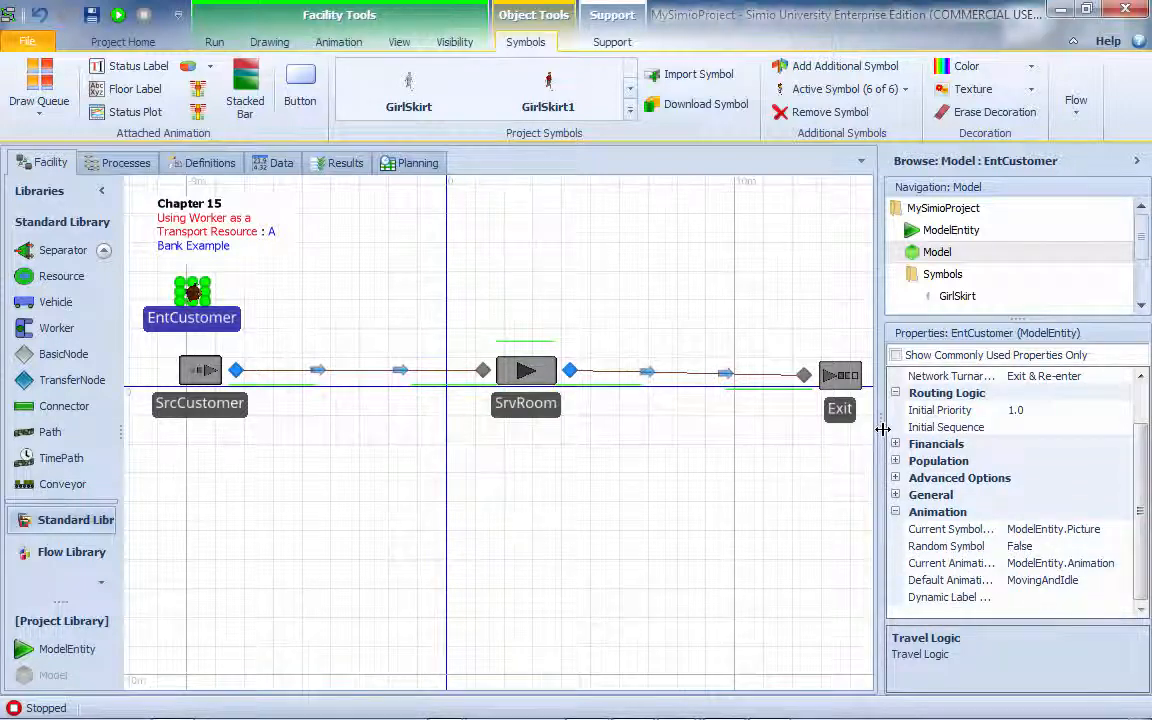
drag(888, 487, 812, 440)
click(1027, 551)
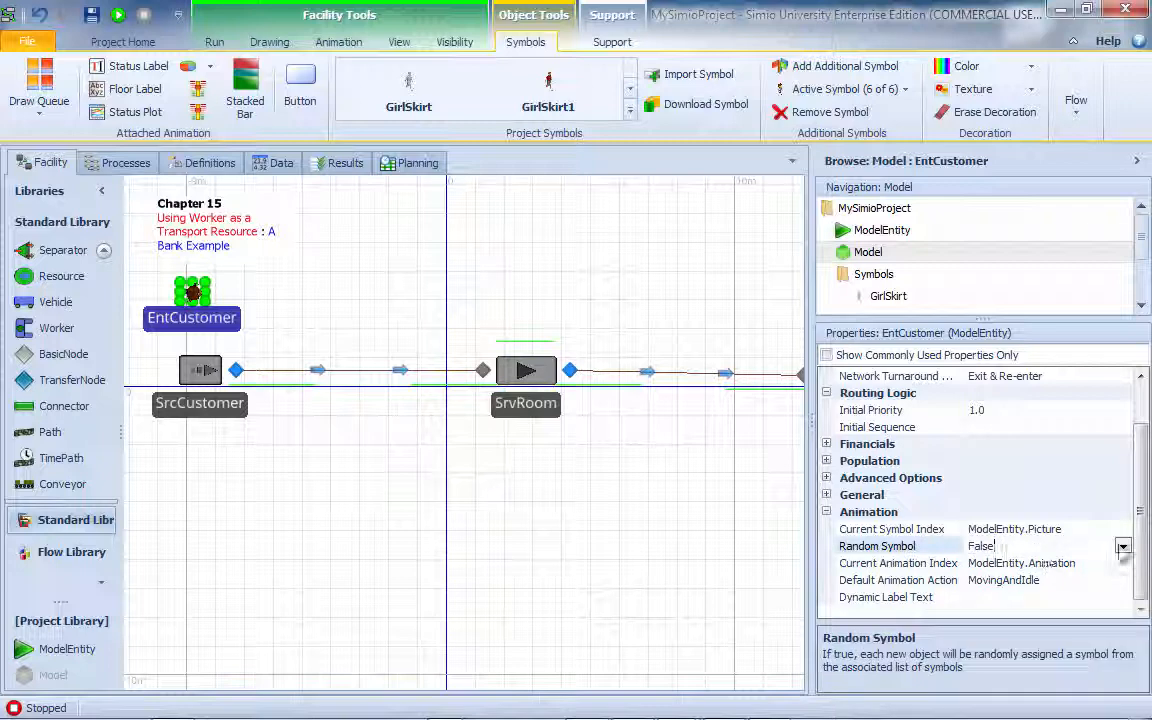
click(1027, 546)
click(990, 563)
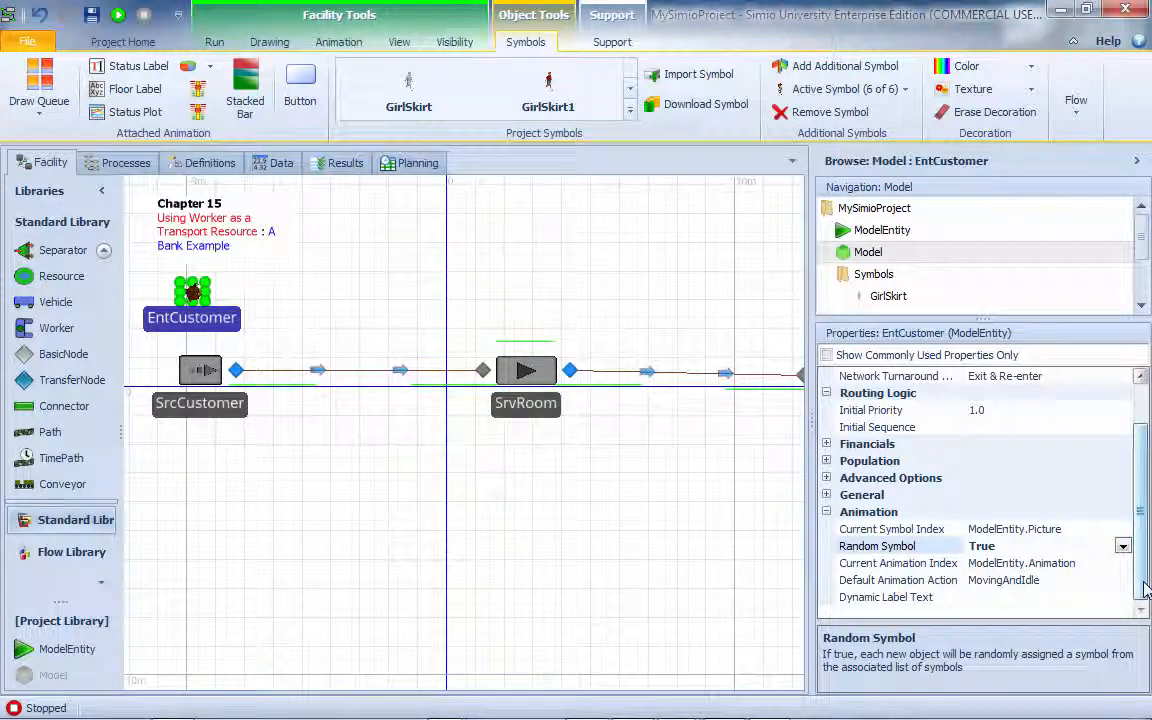
Step: Set EntCustomer's initial desired speed to 4.5 Miles per Hour
scroll(1036, 396, up, 1)
click(996, 393)
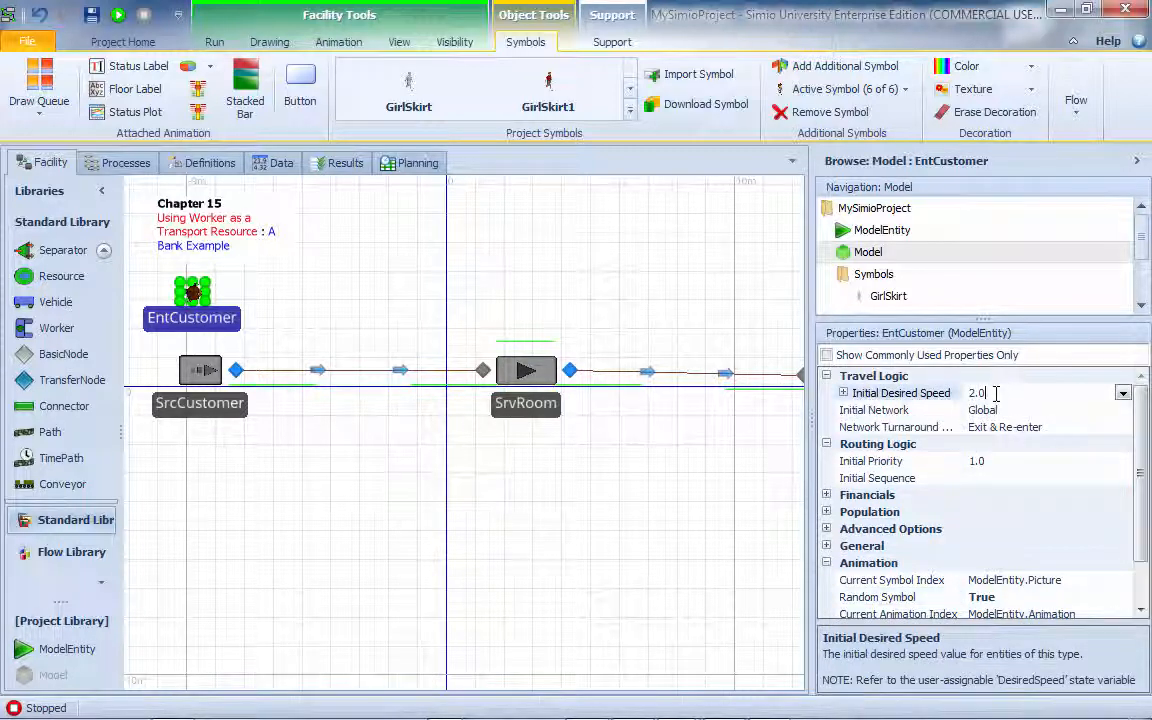
double_click(930, 398)
click(1115, 410)
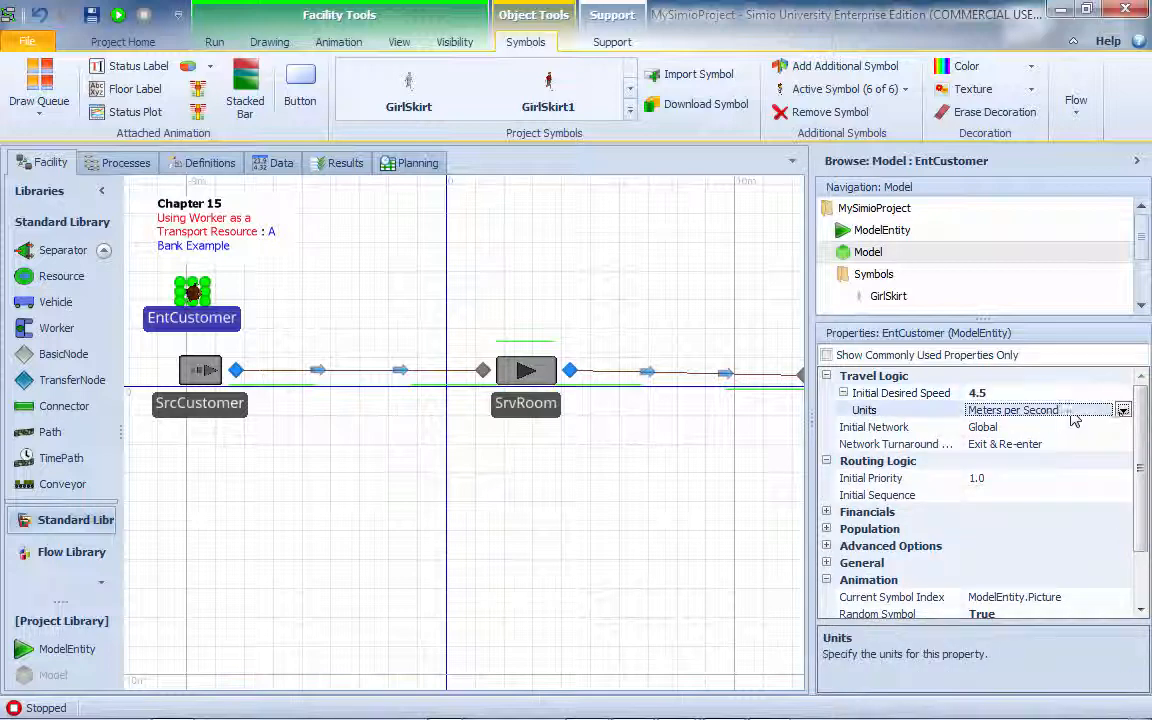
click(1123, 411)
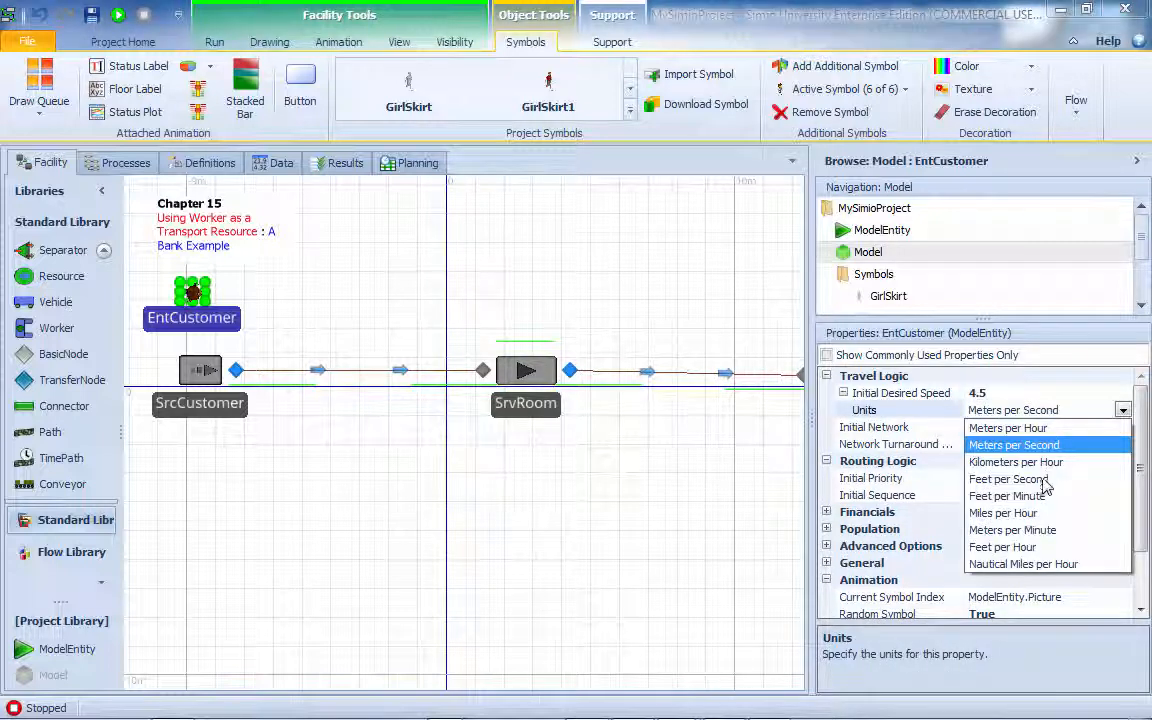
click(1007, 514)
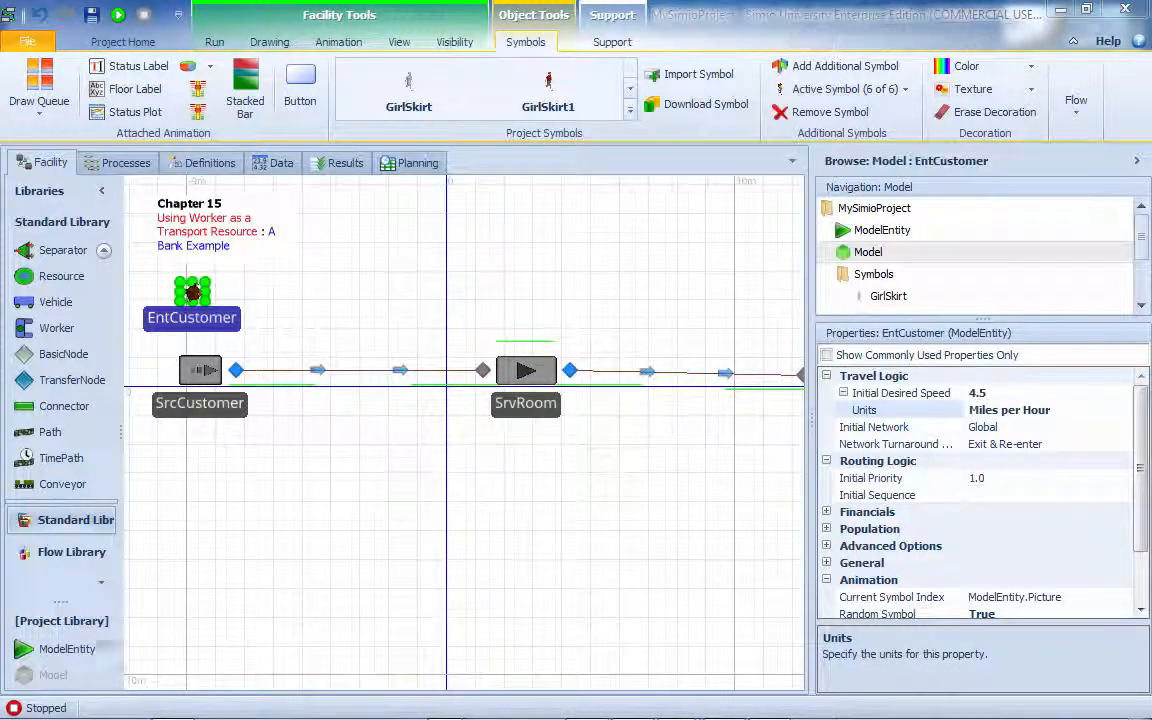
click(330, 512)
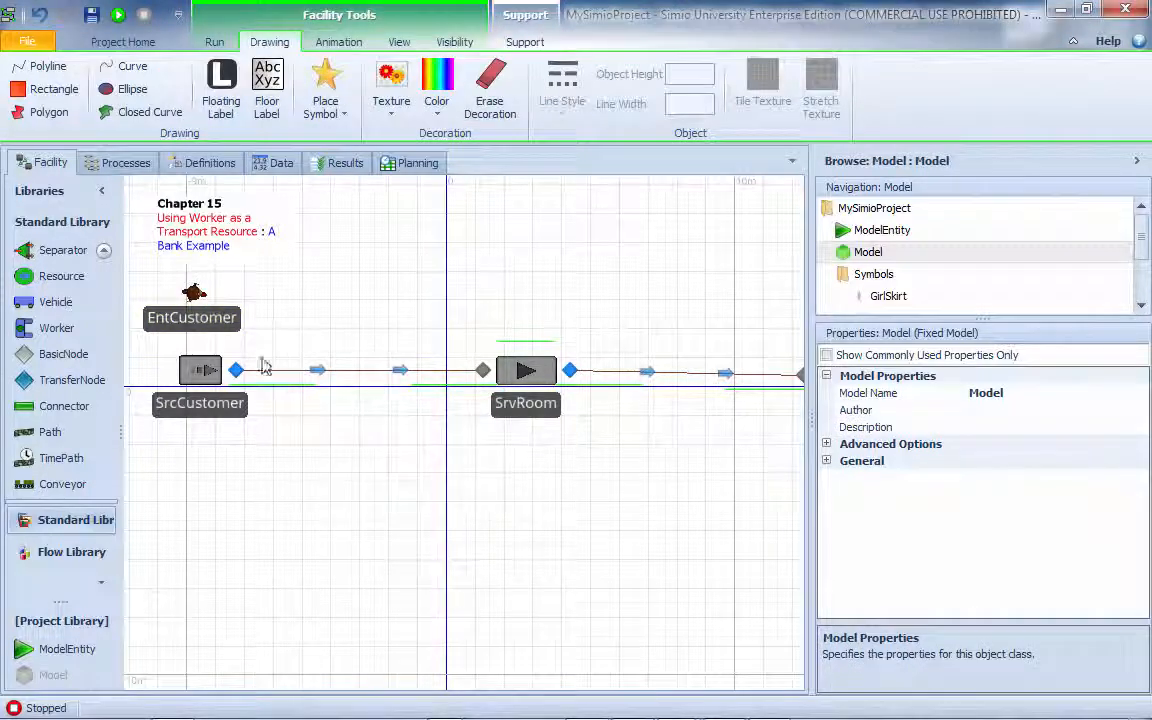
Step: Place a Worker in the facility below SrcCustomer and rename it WkrBanker
mouse_move(82, 330)
mouse_down()
mouse_move(200, 452)
mouse_move(206, 476)
mouse_move(195, 476)
mouse_up()
click(233, 481)
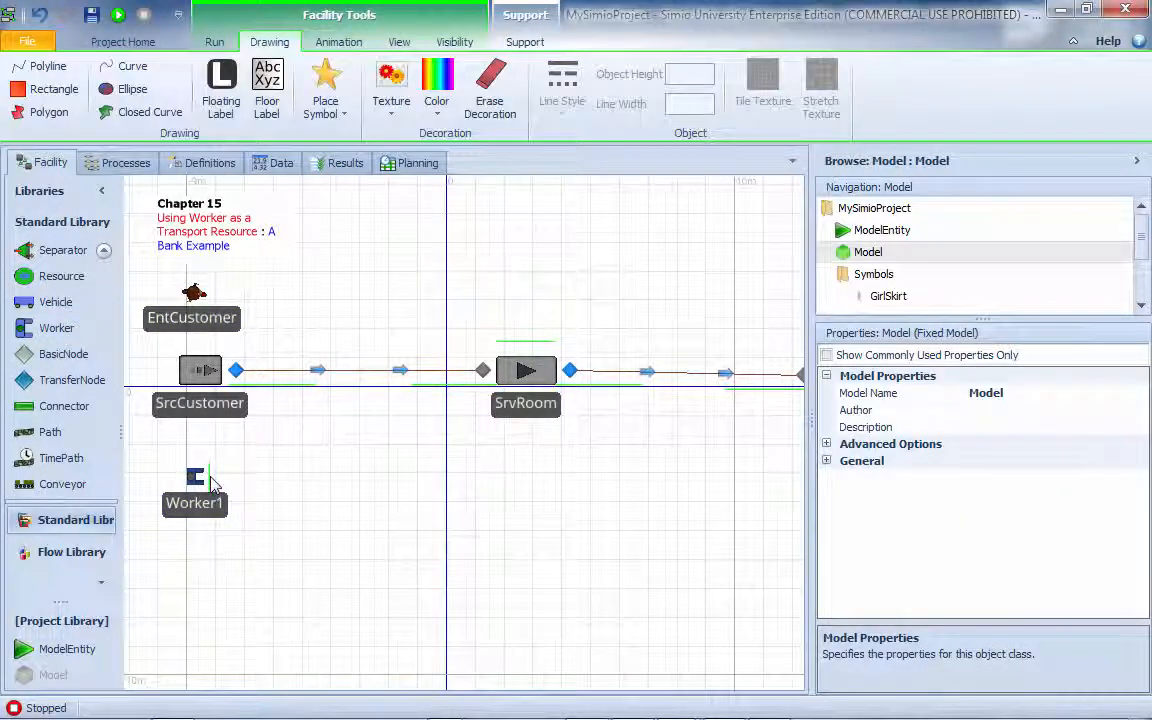
click(197, 515)
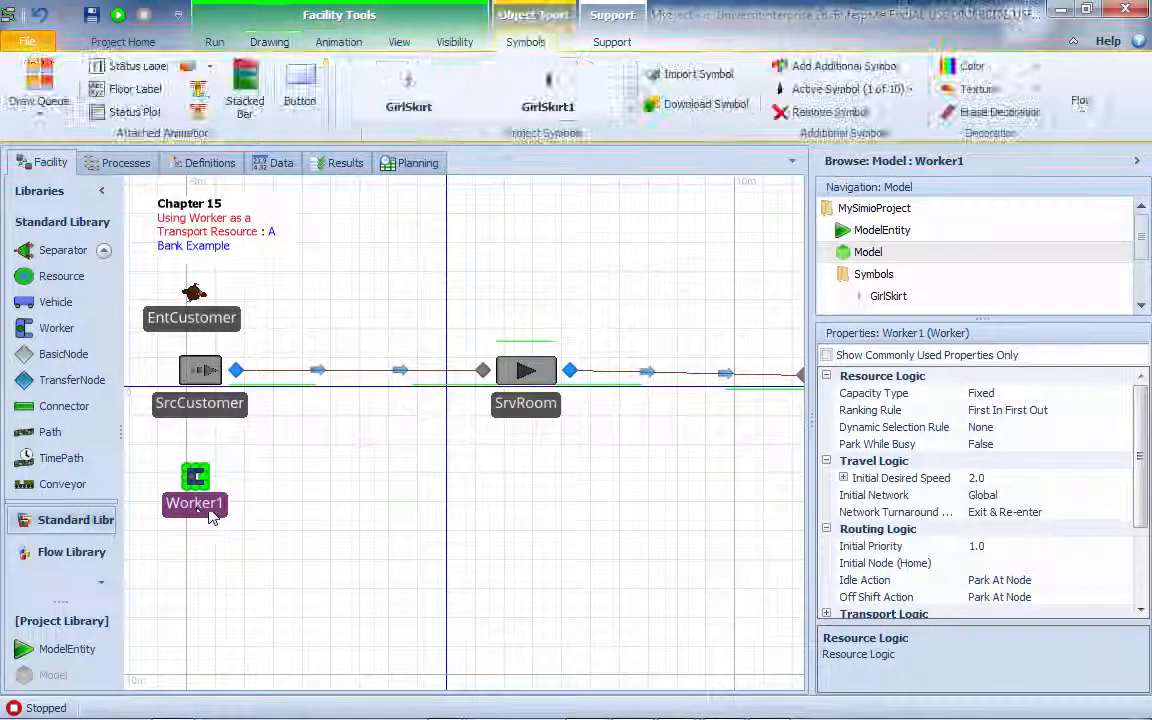
click(214, 507)
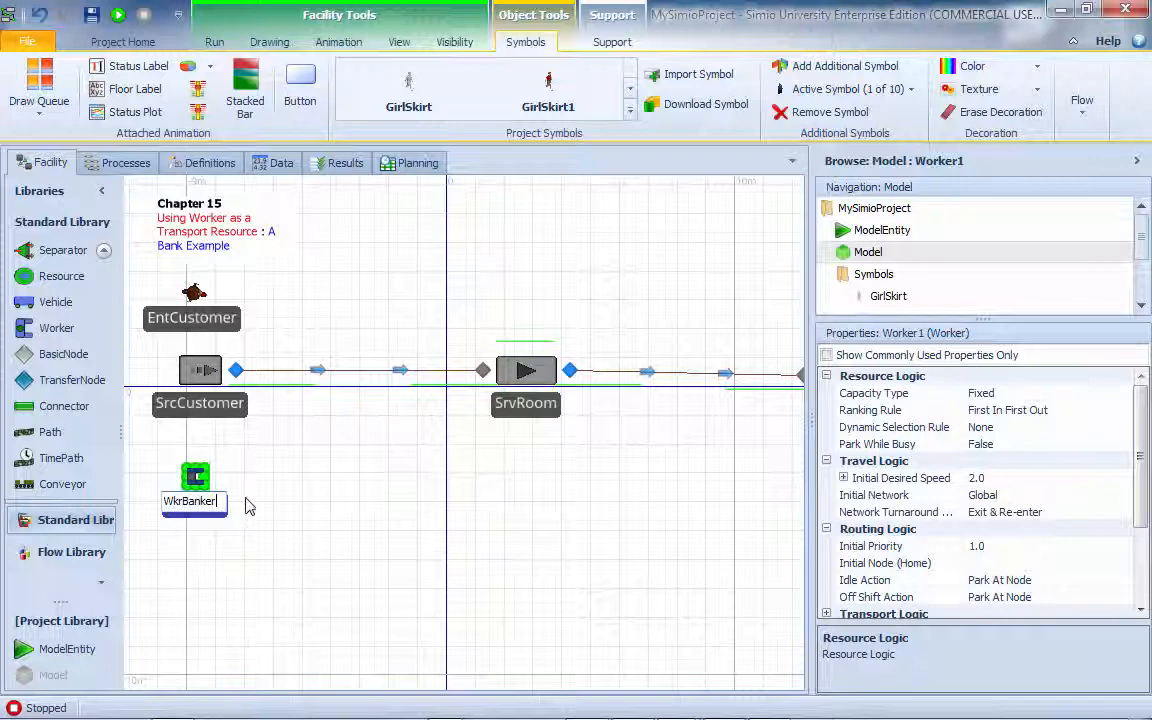
click(249, 505)
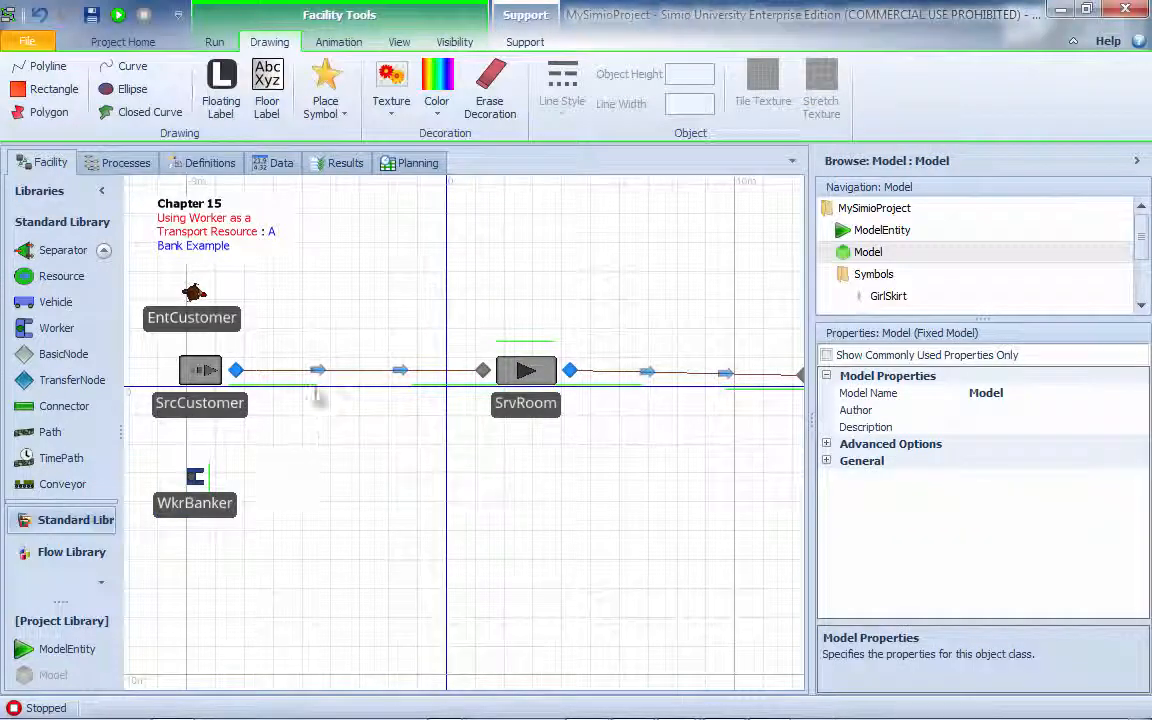
Step: Assign the Male10 figure from the animated people library to WkrBanker
click(197, 478)
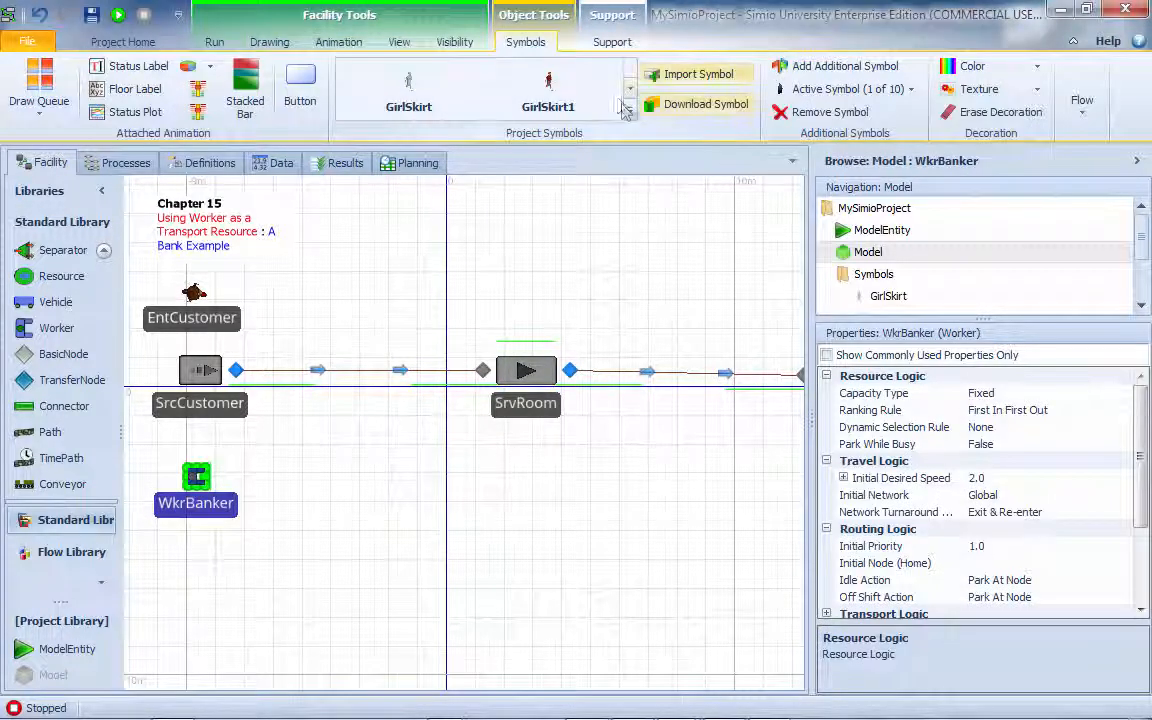
click(648, 118)
drag(766, 100, 766, 313)
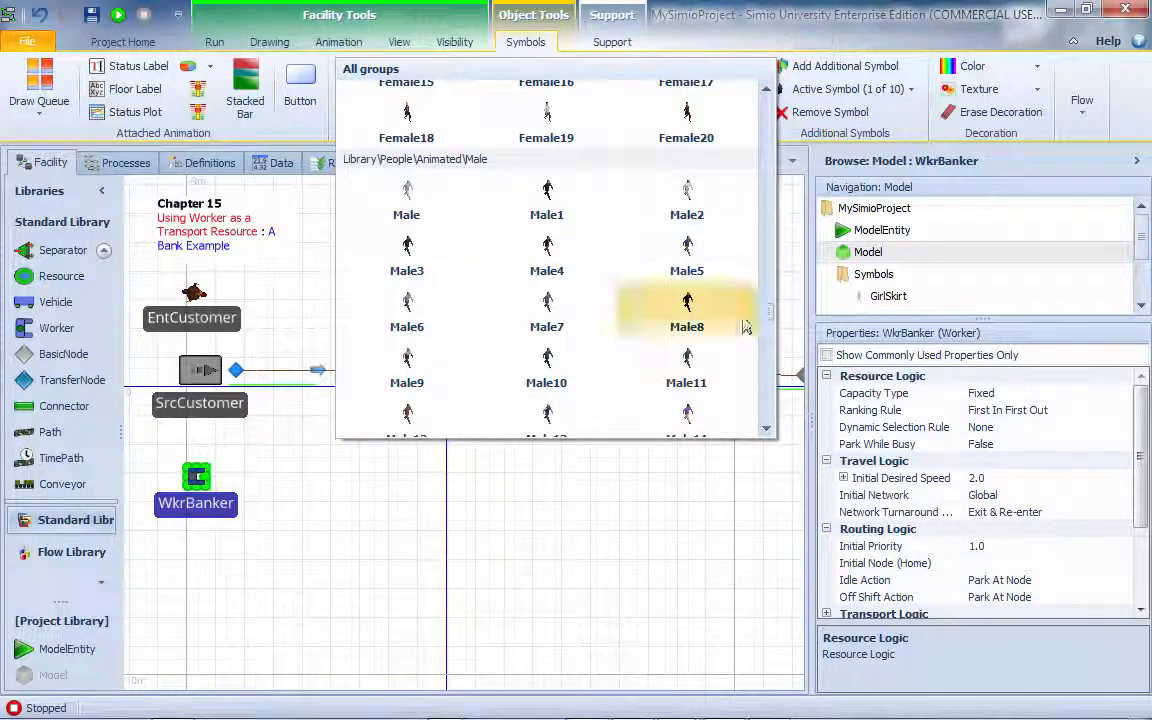
mouse_move(703, 312)
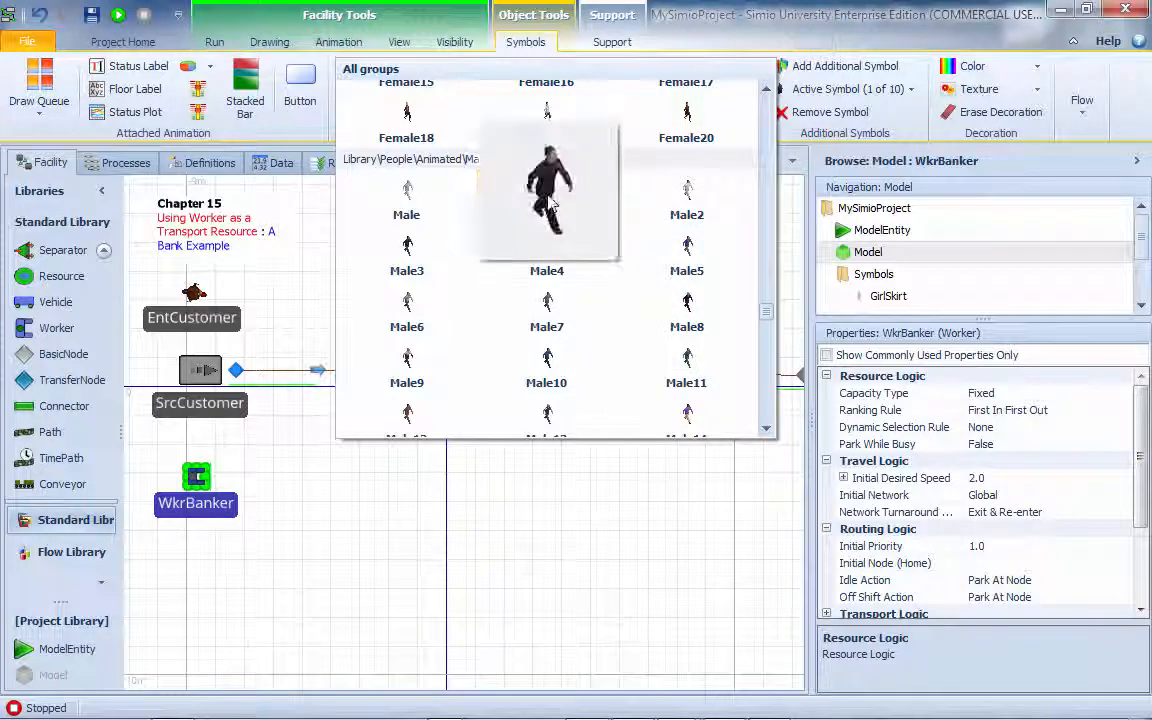
mouse_move(697, 251)
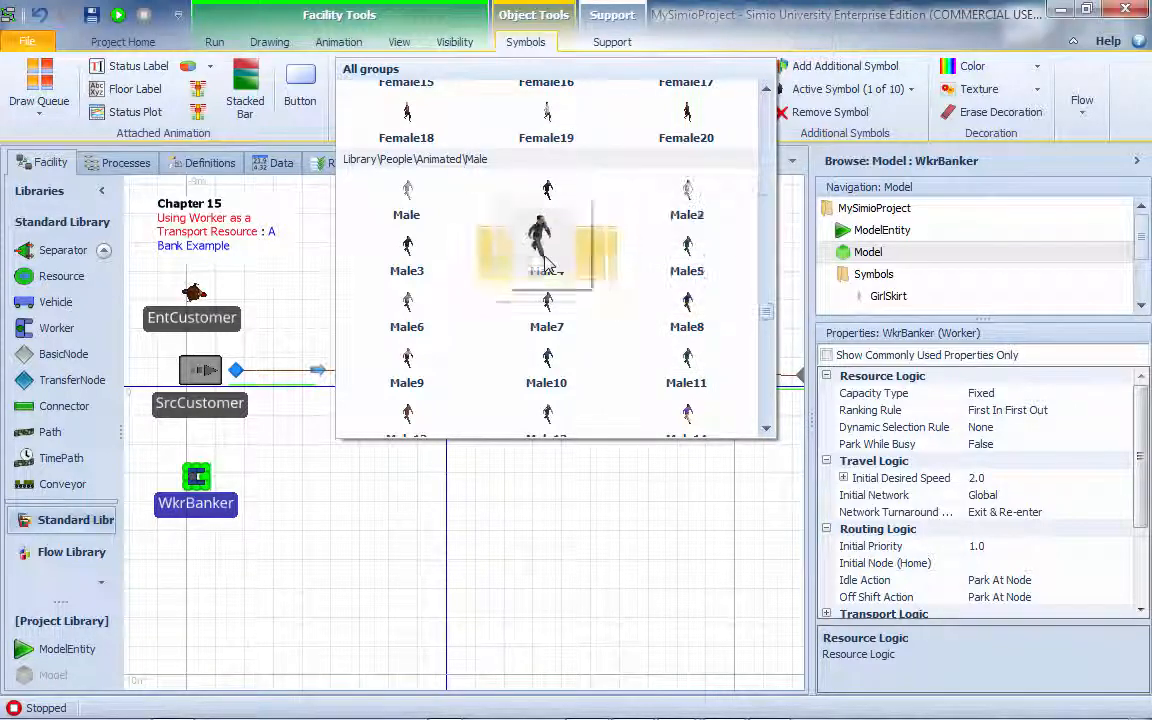
mouse_move(550, 360)
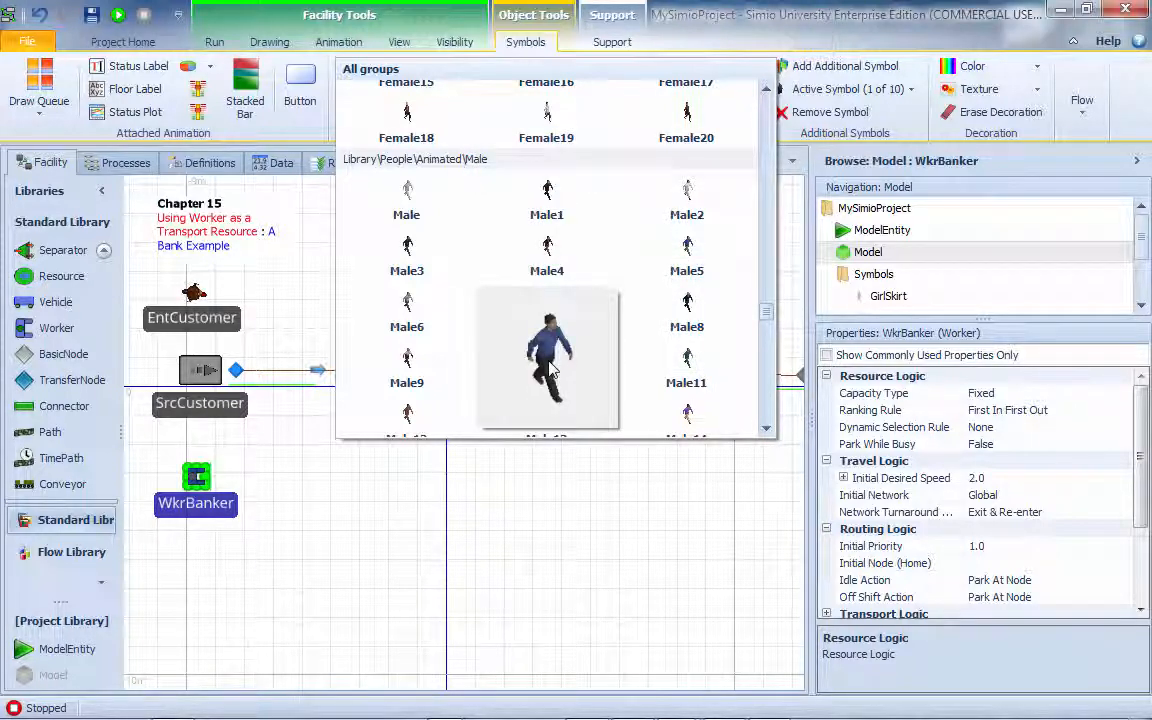
click(550, 370)
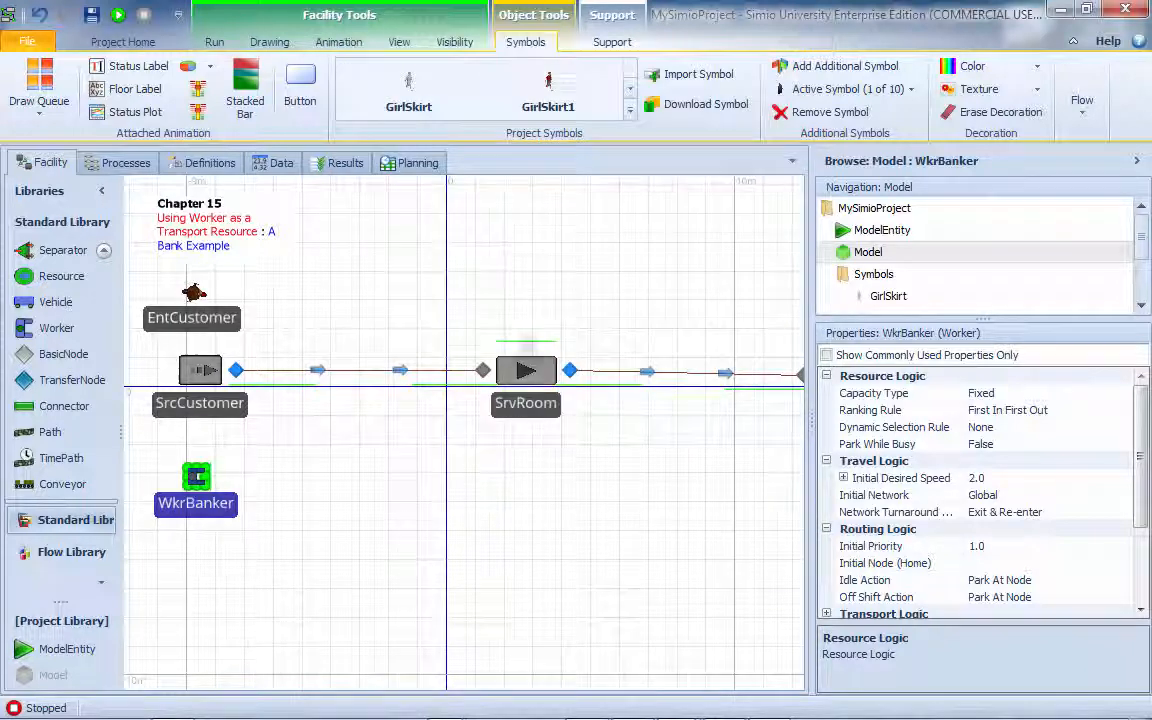
Step: Change WkrBanker's figure to Male16 from the animated people library
click(625, 140)
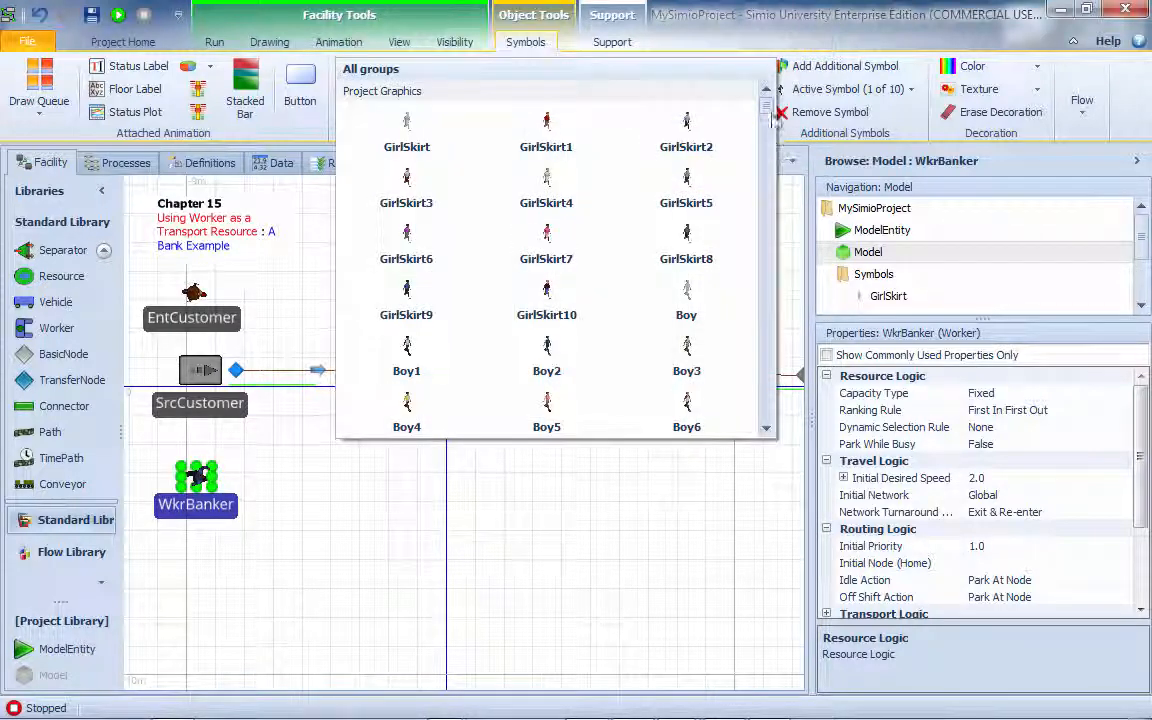
scroll(460, 297, down, 10)
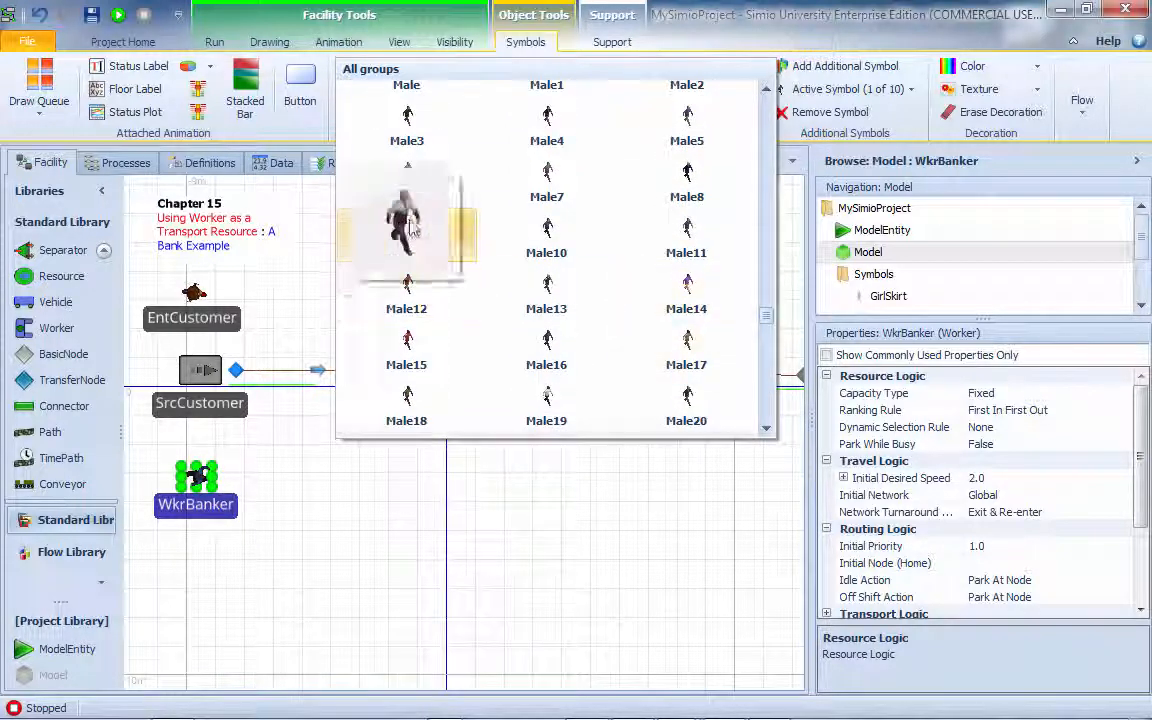
mouse_move(408, 135)
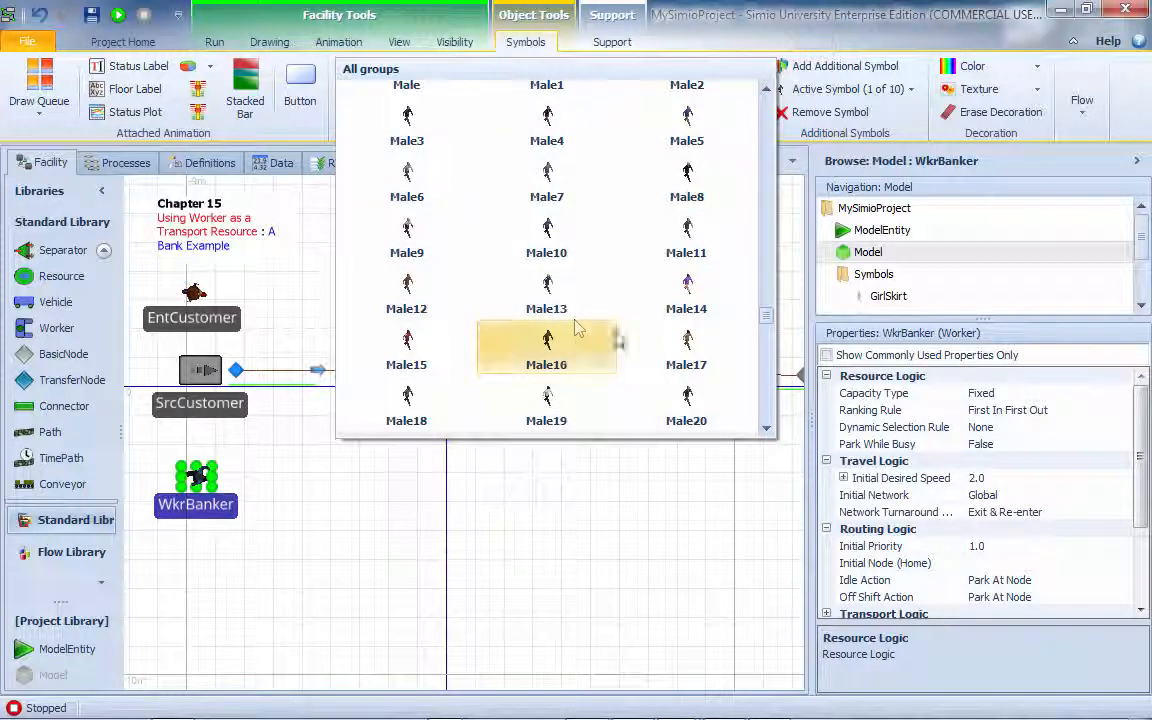
click(546, 345)
click(320, 505)
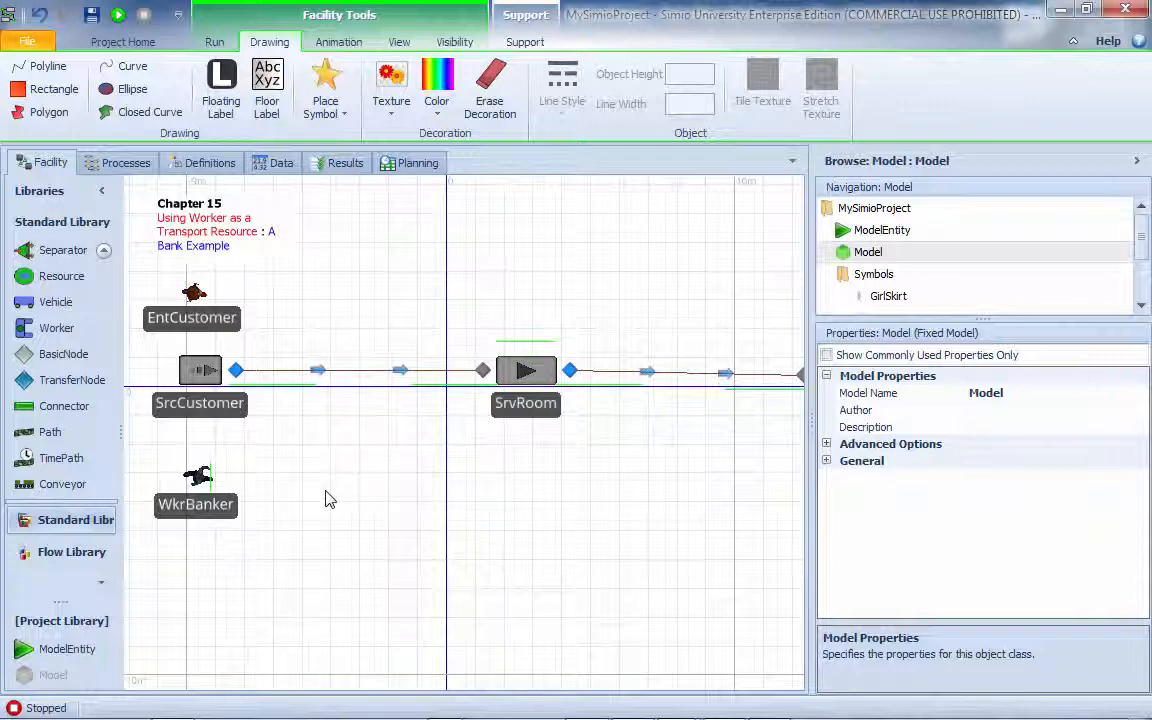
Step: Move WkrBanker's RideStation.Contents queue from beside the figure to directly below it, keeping it vertical
scroll(295, 502, up, 3)
drag(295, 504, 476, 427)
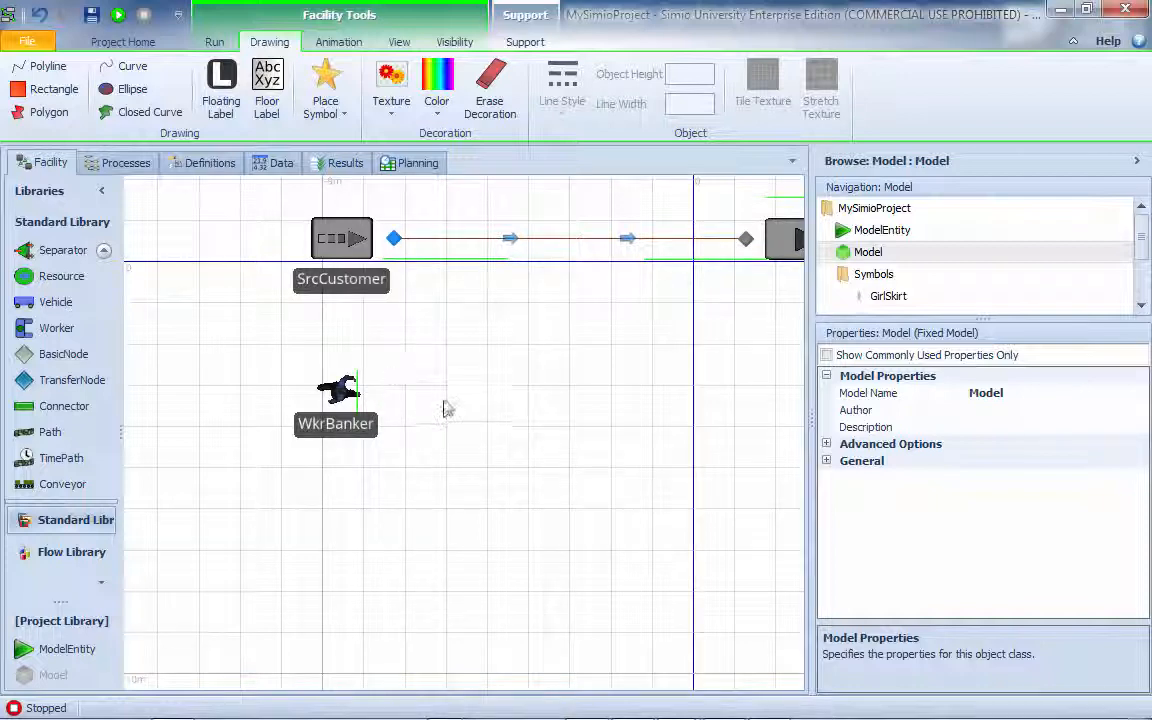
drag(445, 406, 424, 483)
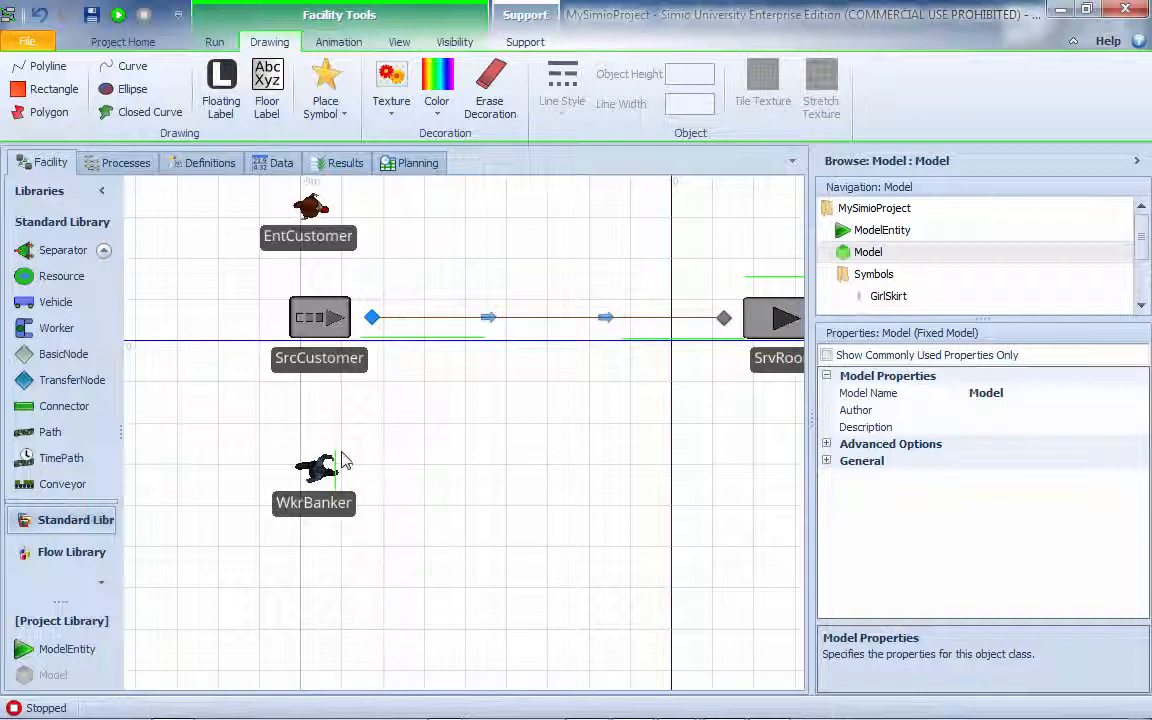
drag(335, 467, 316, 505)
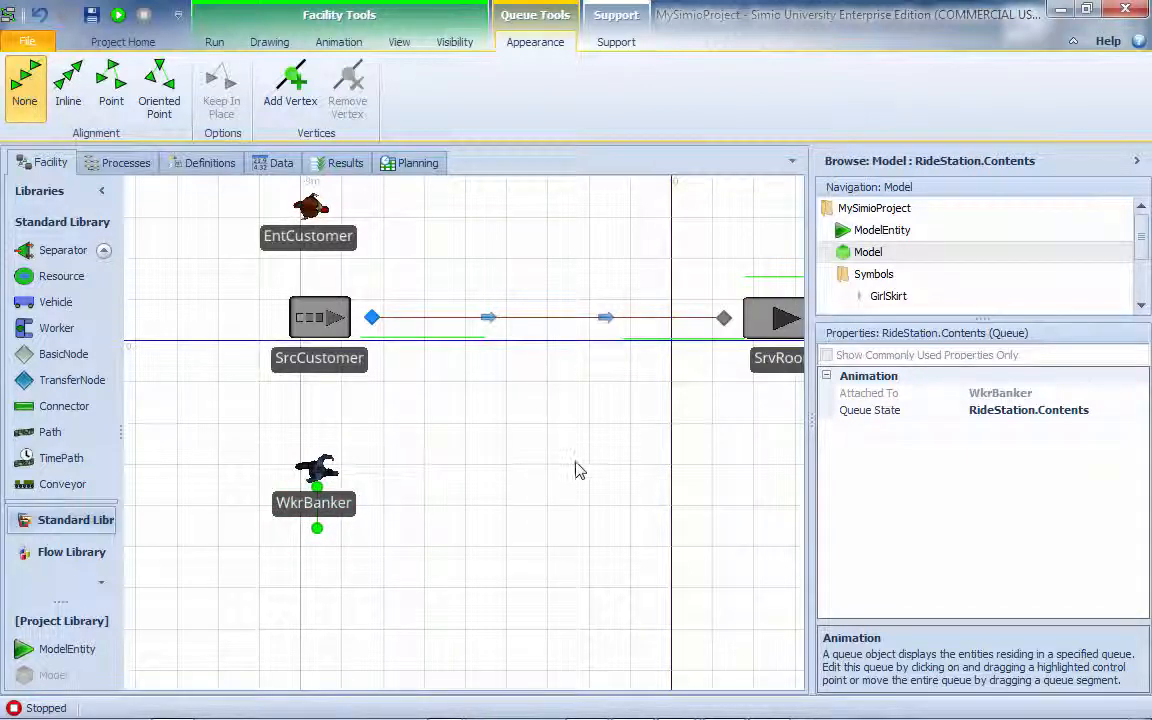
Step: Select the SrcCustomer source and examine its entity arrival properties
drag(579, 470, 437, 483)
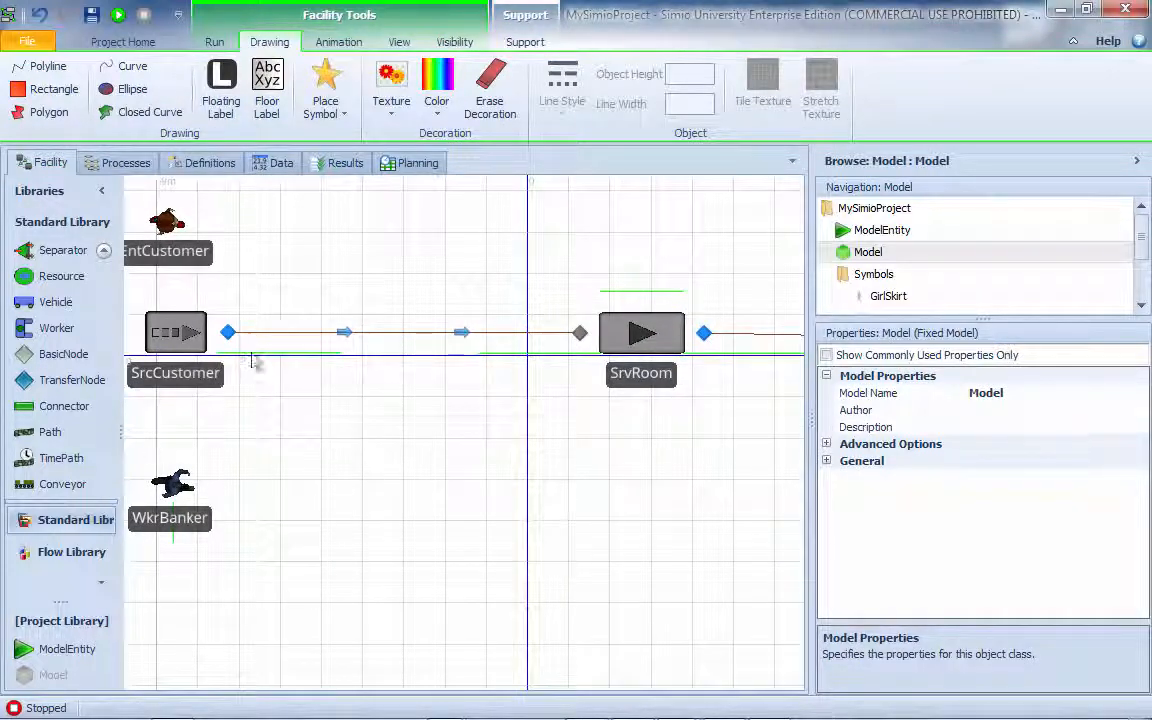
click(163, 336)
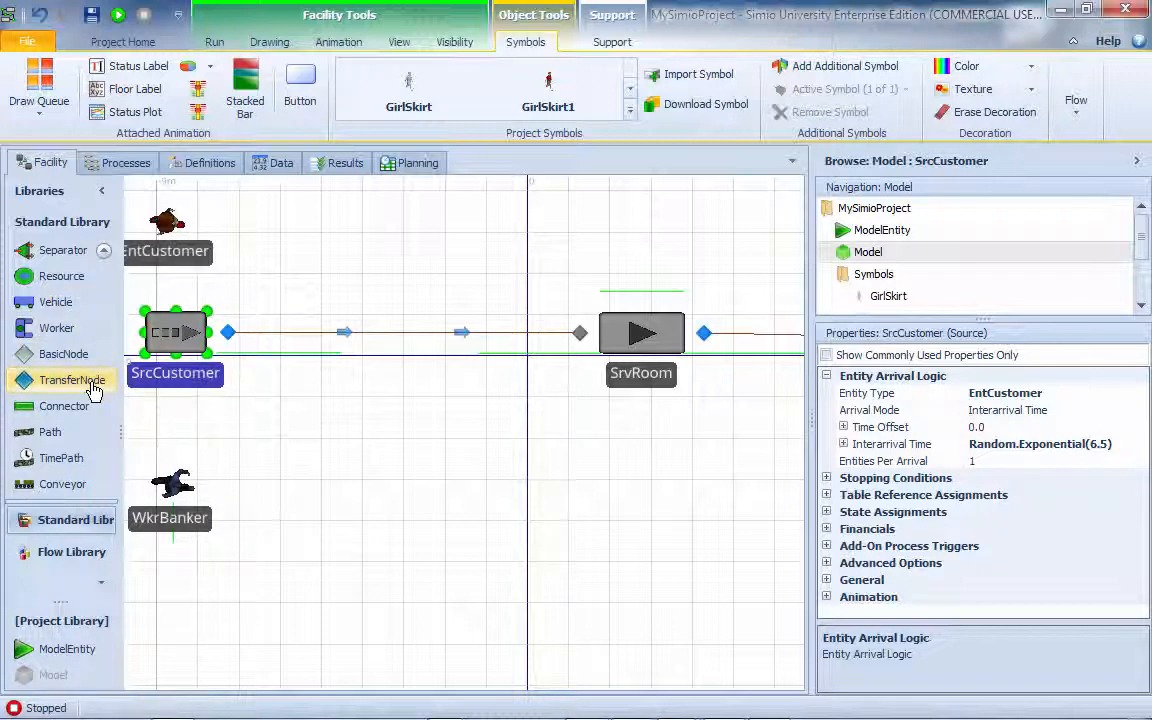
Step: Place a TransferNode just above SrvRoom and move SrvRoom's Processing.Contents queue from above the server to below its label
drag(92, 390, 634, 256)
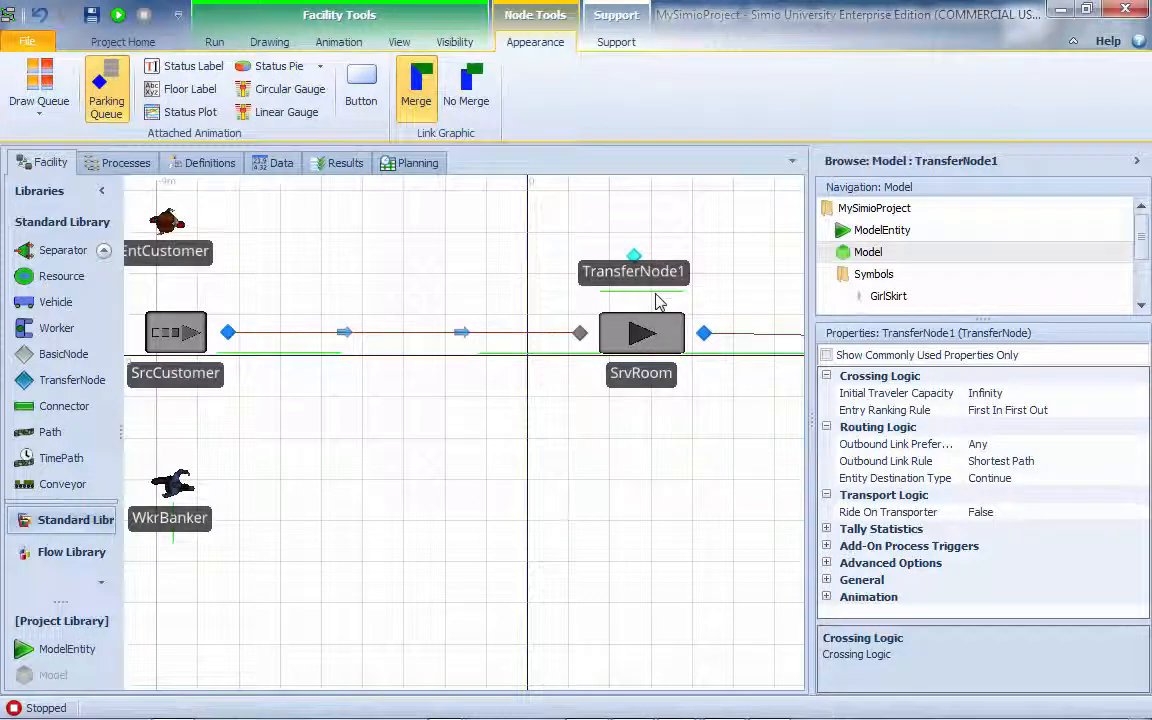
drag(658, 300, 660, 408)
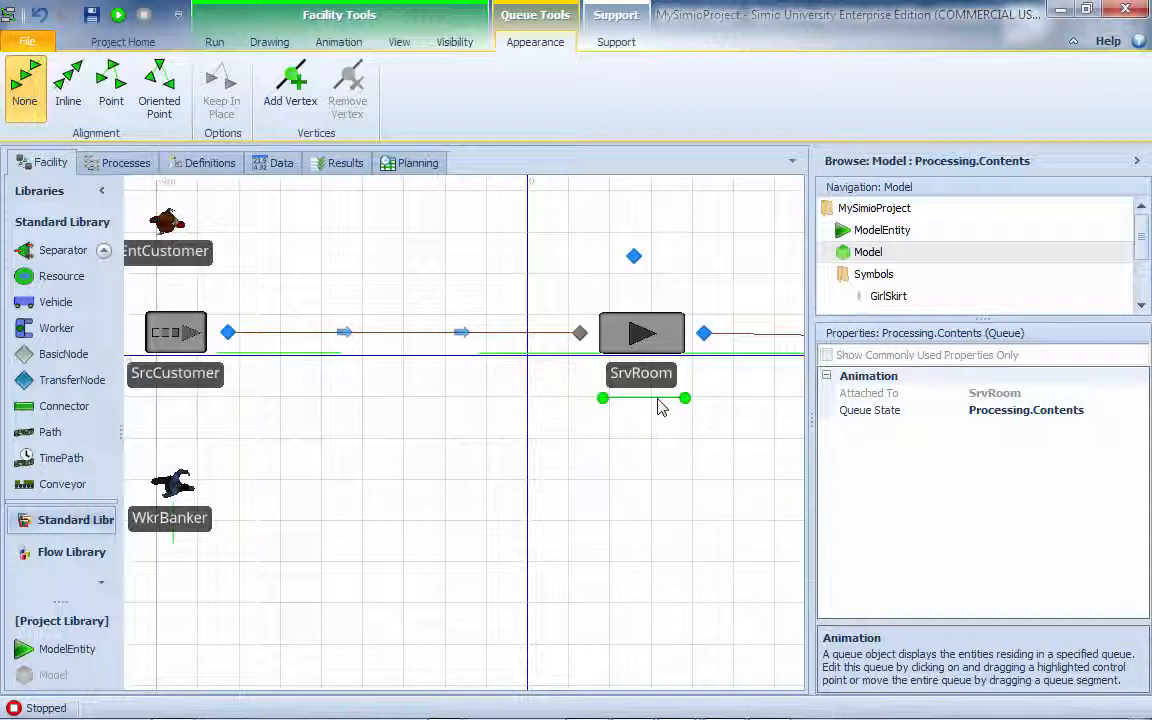
Step: Change the SrvRoom server's symbol to Desk1 from the Library\Other symbols
click(665, 370)
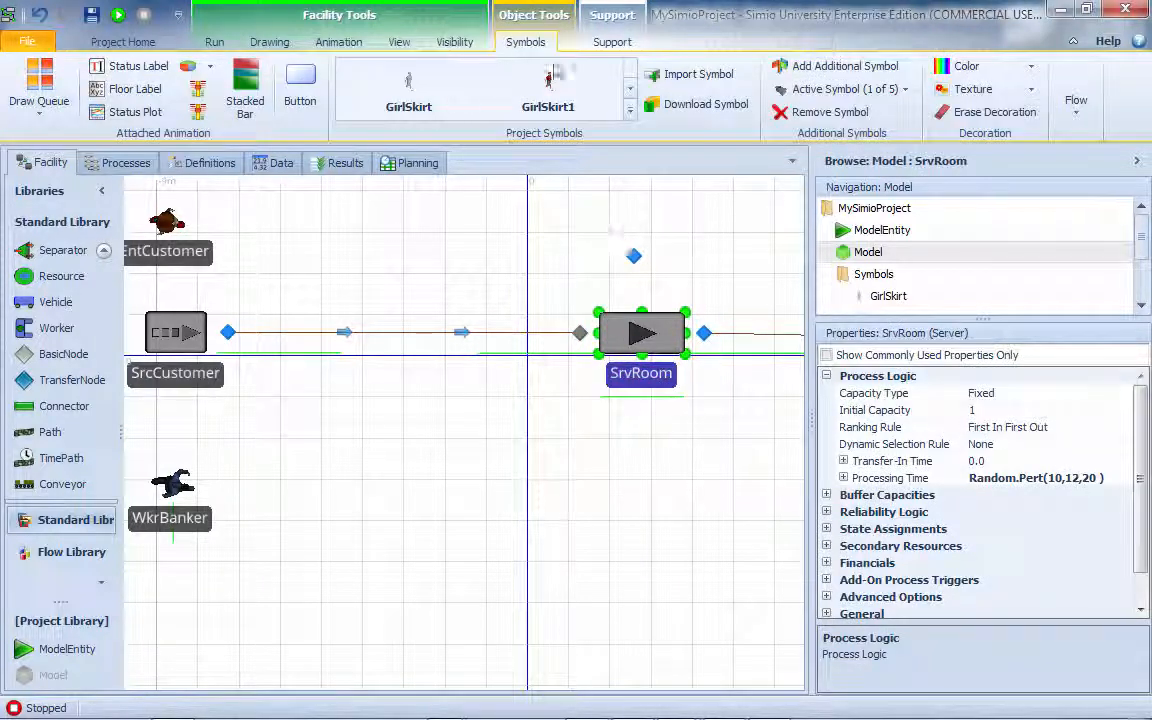
click(635, 114)
drag(767, 103, 753, 203)
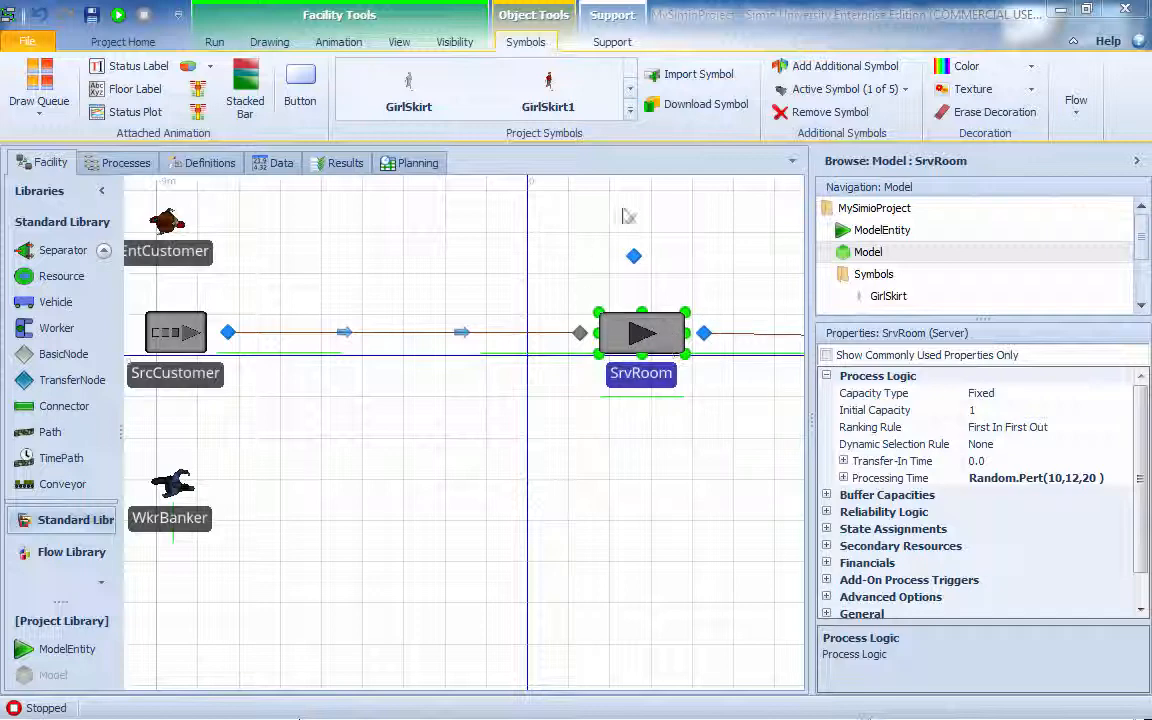
click(632, 117)
scroll(767, 156, down, 10)
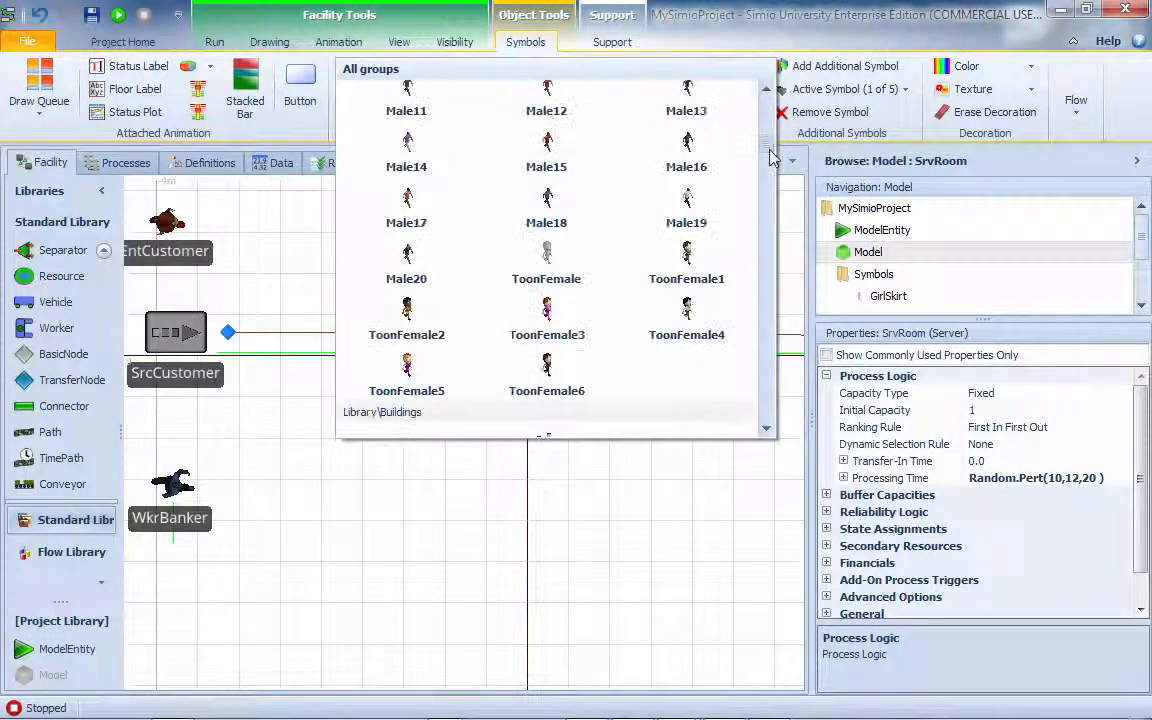
drag(770, 170, 770, 238)
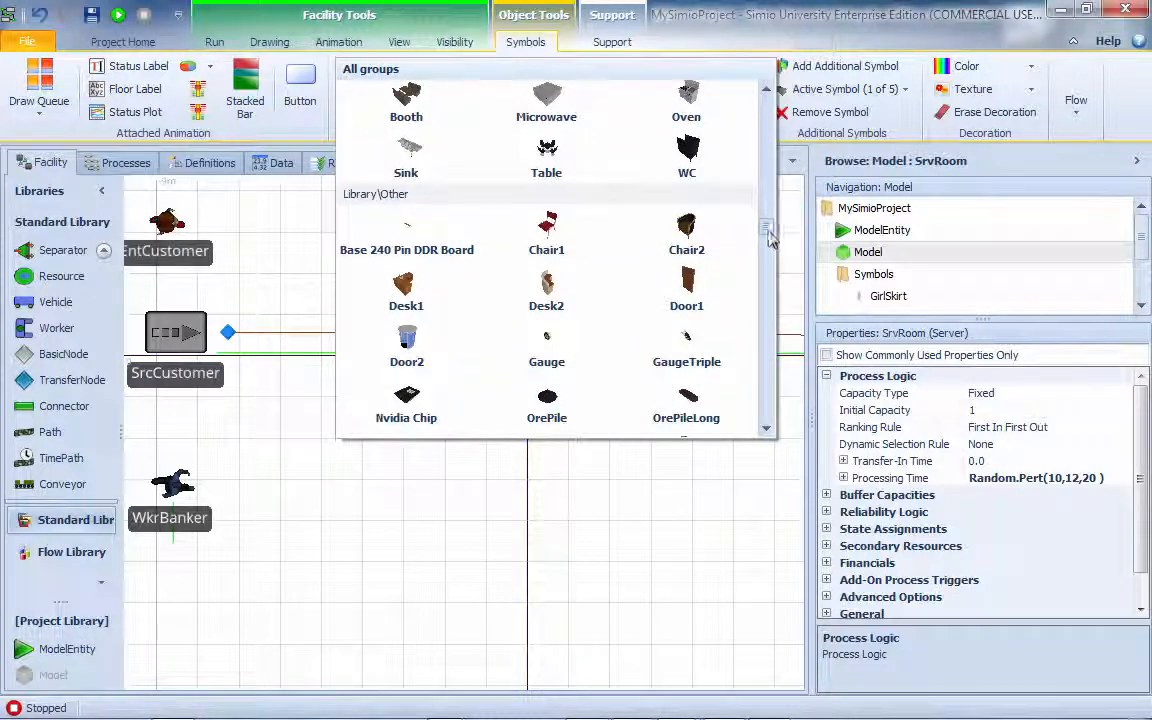
click(415, 295)
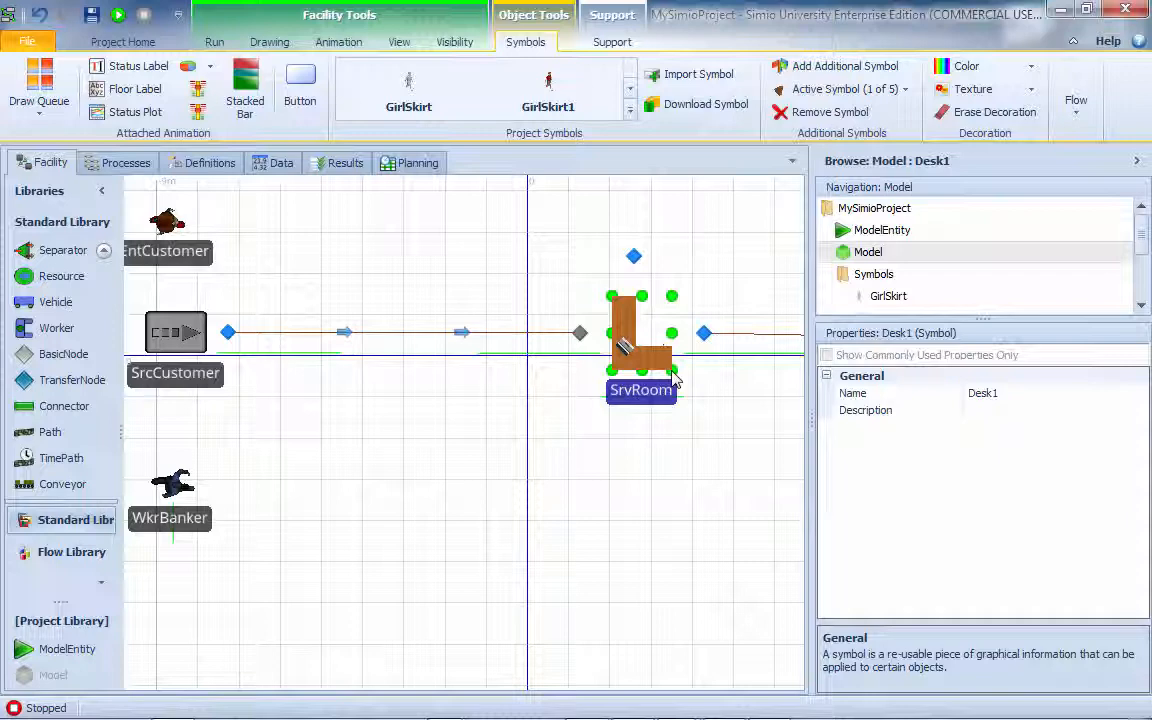
Step: Rotate SrvRoom's desk so its corner faces lower right, enlarge it, and shift its input node slightly away from the desk
drag(673, 376, 670, 310)
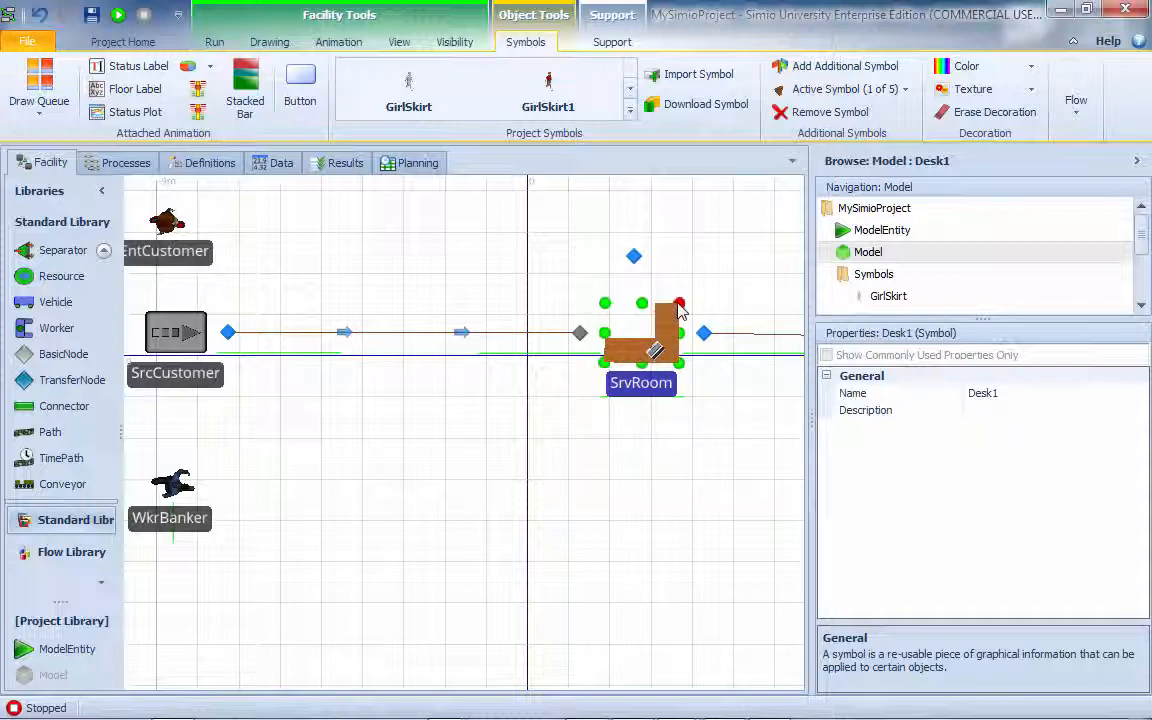
drag(679, 305, 697, 297)
drag(597, 327, 569, 331)
click(718, 327)
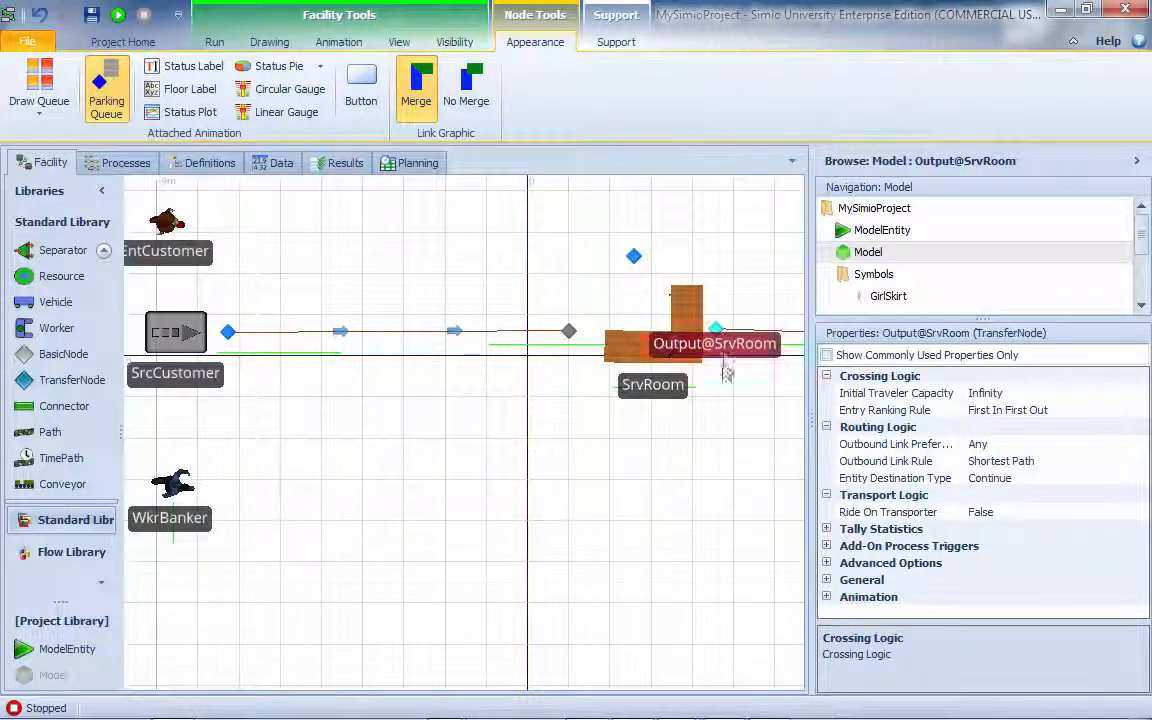
Step: Stretch SrvRoom's Processing.Contents queue along the desk's lower edge and set its alignment to Oriented Point
click(720, 398)
click(700, 394)
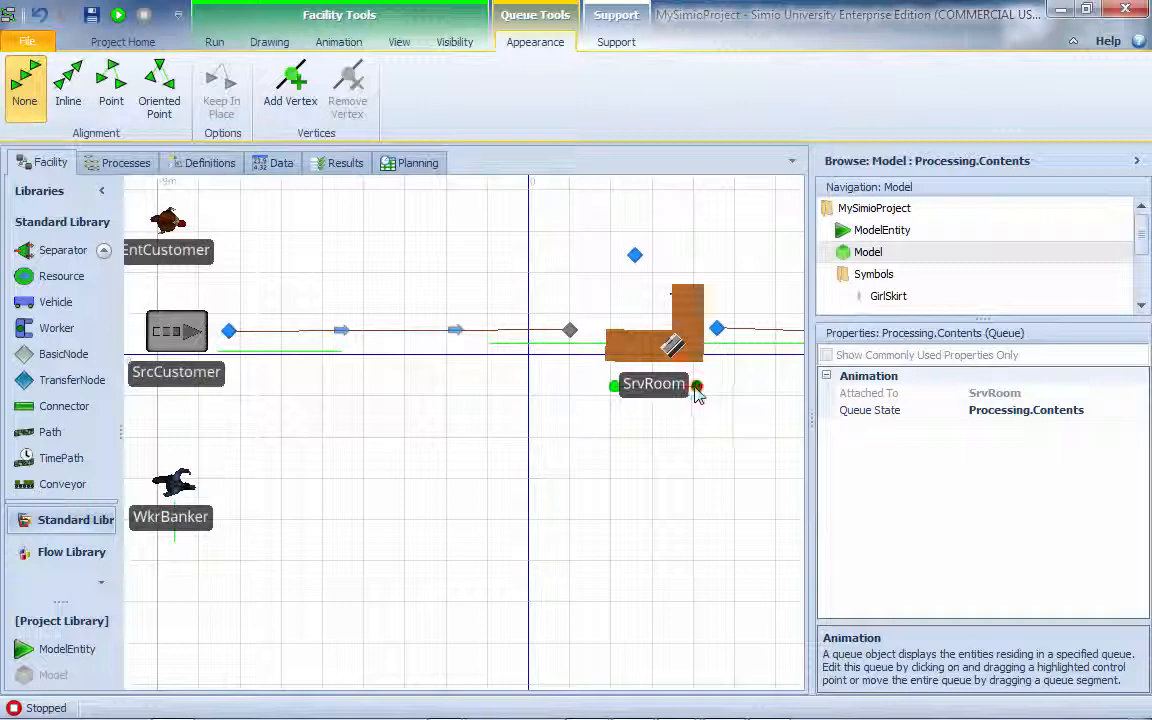
drag(697, 387, 613, 379)
drag(703, 385, 703, 381)
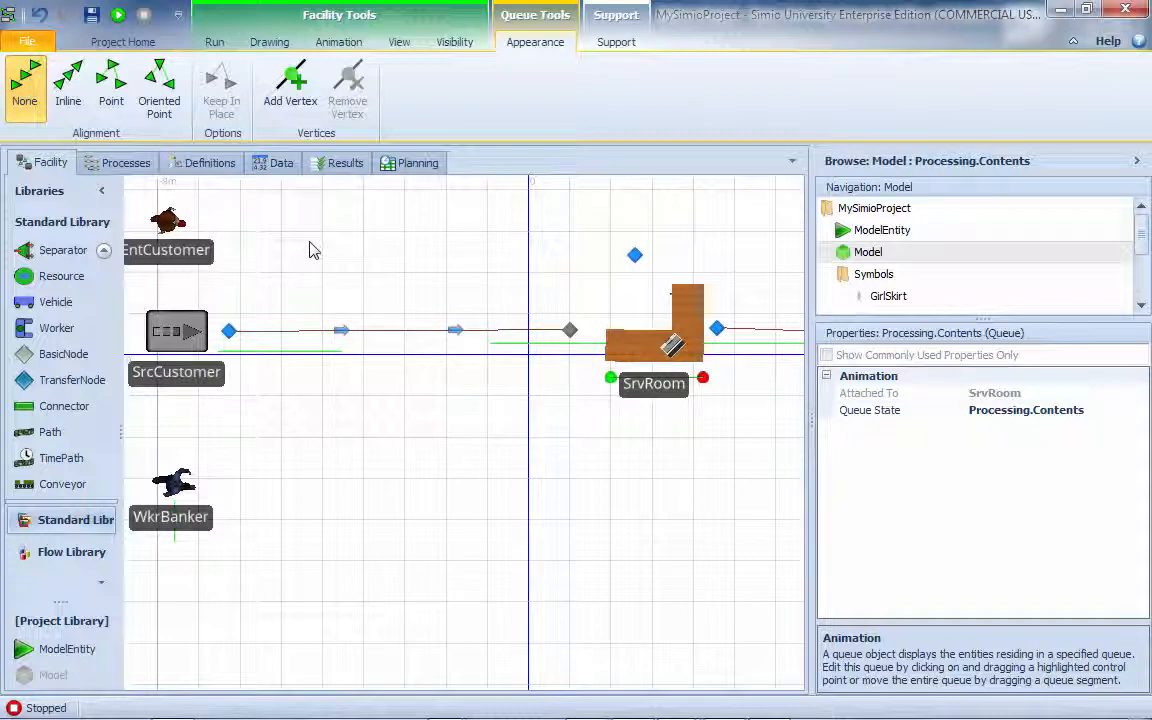
click(159, 90)
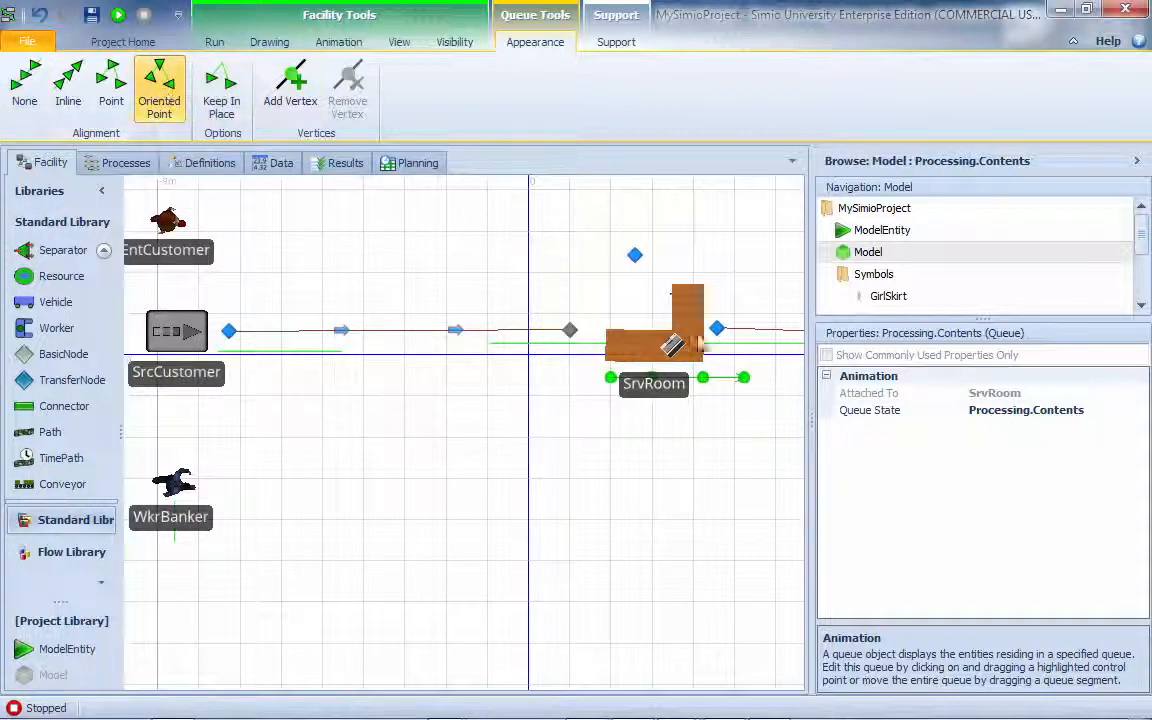
Step: Orient both points of SrvRoom's Processing.Contents queue upward toward the desk and place the queue line just below the SrvRoom label
drag(738, 370, 709, 357)
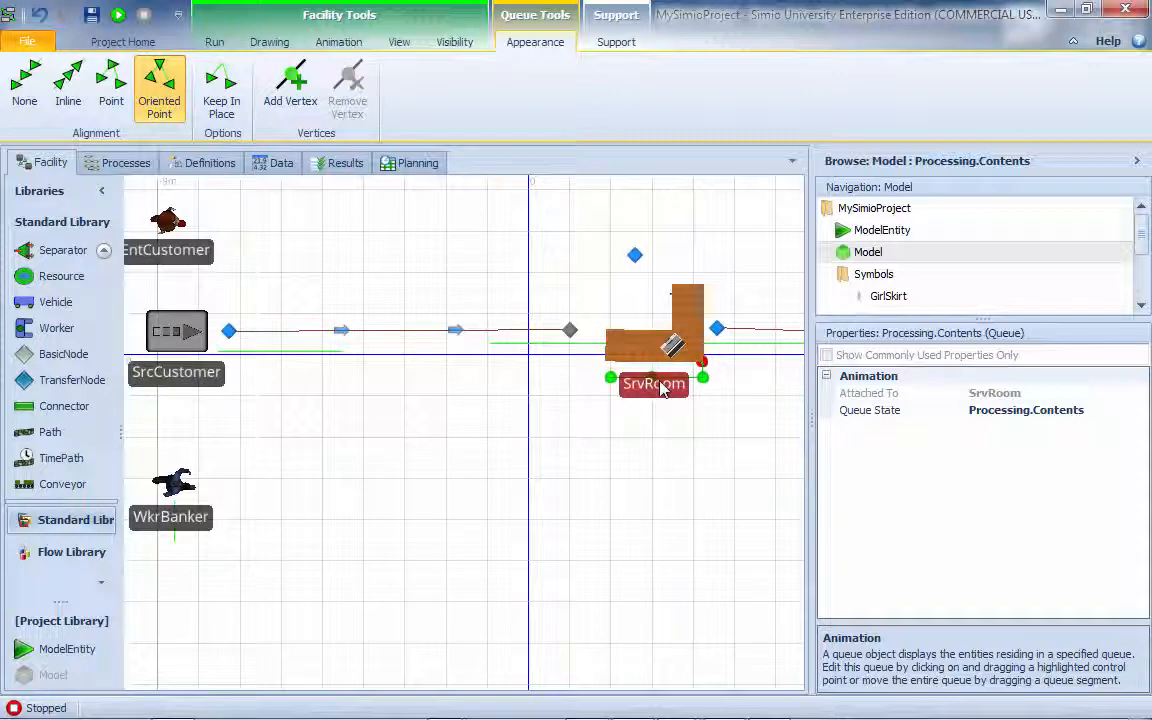
scroll(678, 406, up, 3)
click(620, 358)
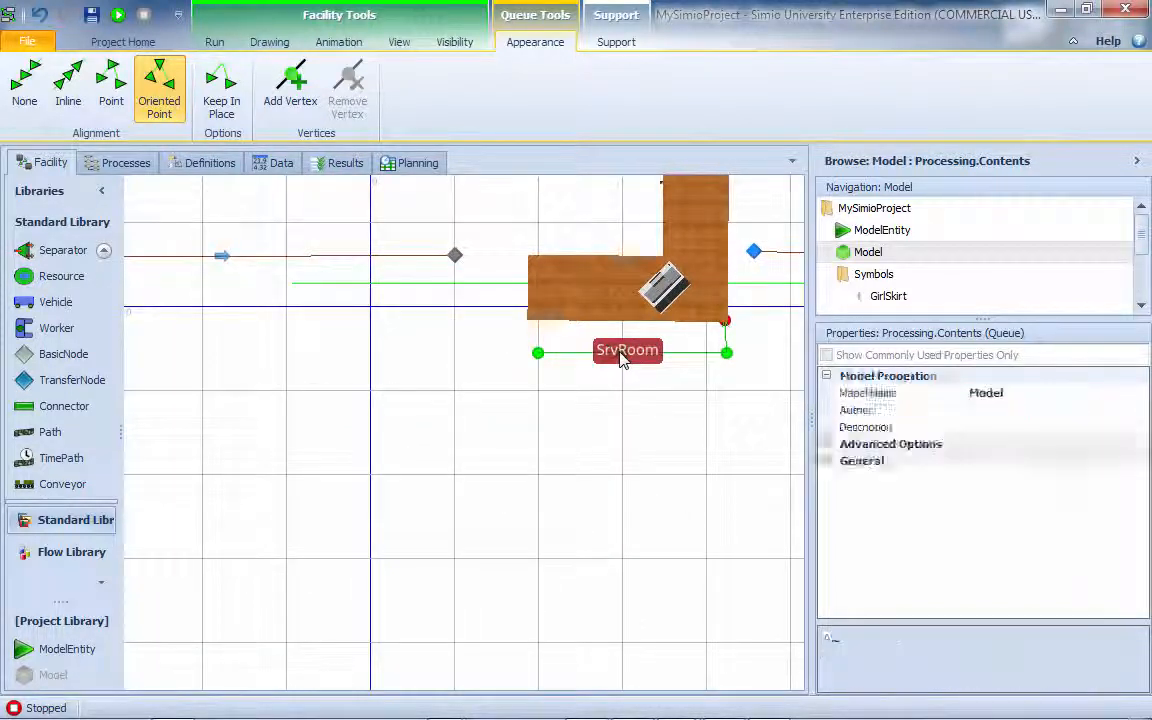
click(620, 352)
click(575, 351)
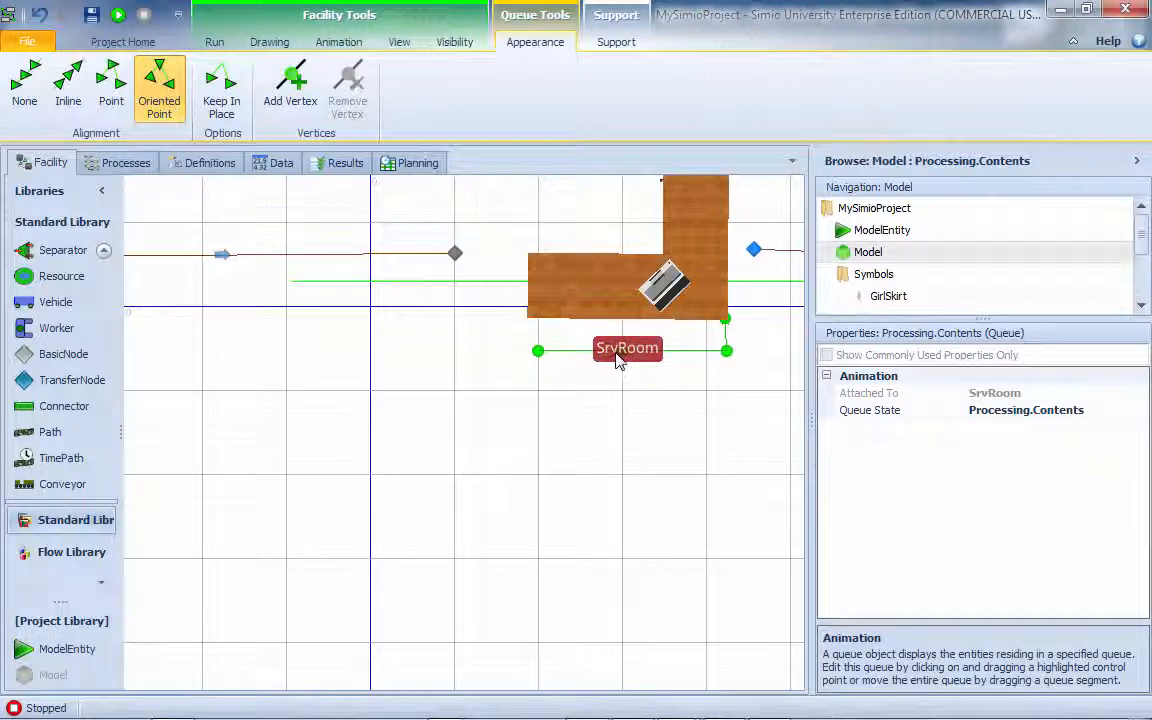
click(617, 358)
click(580, 352)
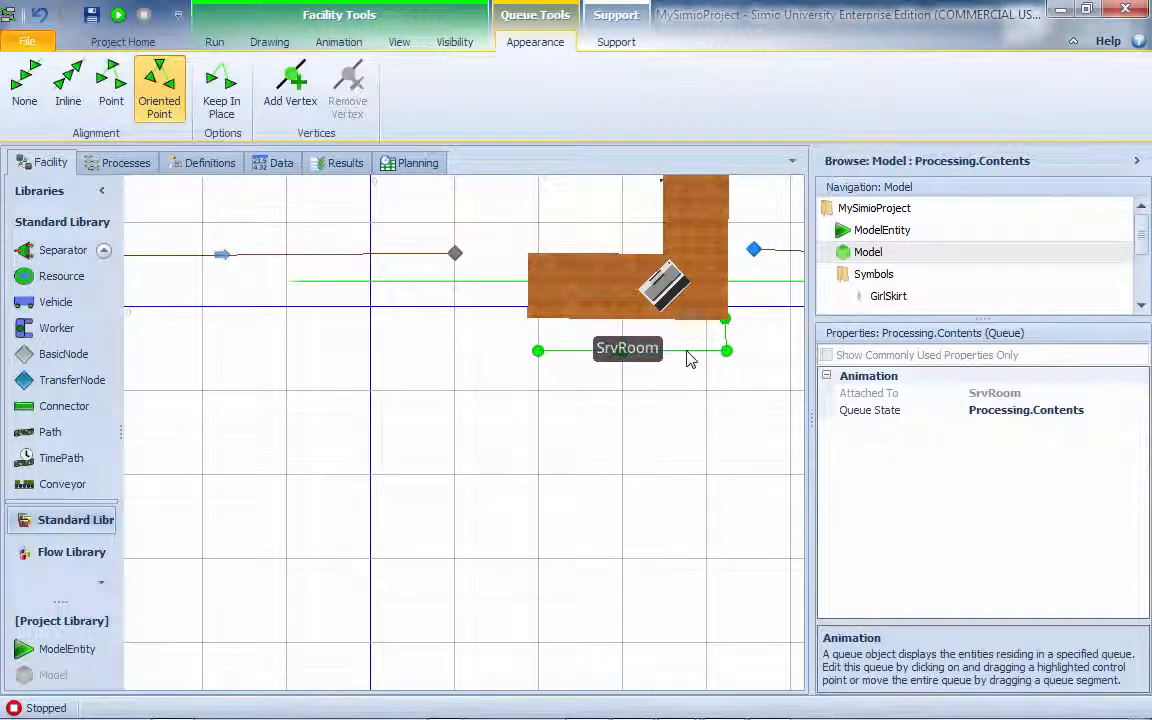
drag(689, 358, 537, 356)
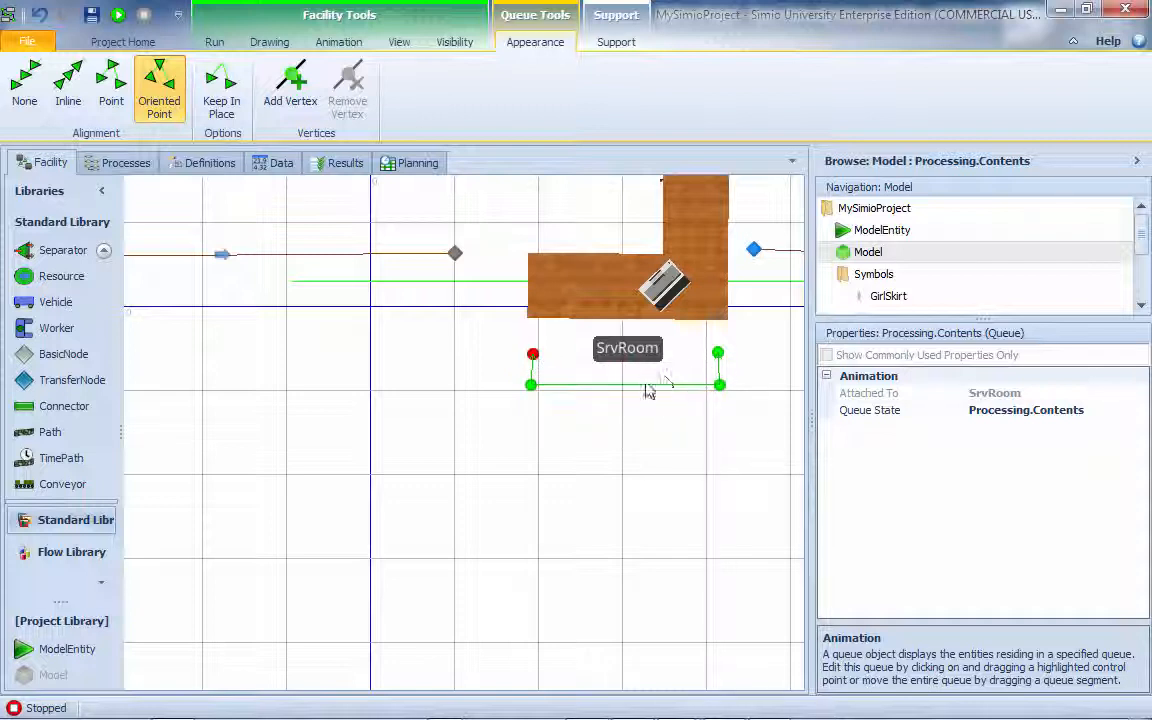
drag(650, 386, 652, 373)
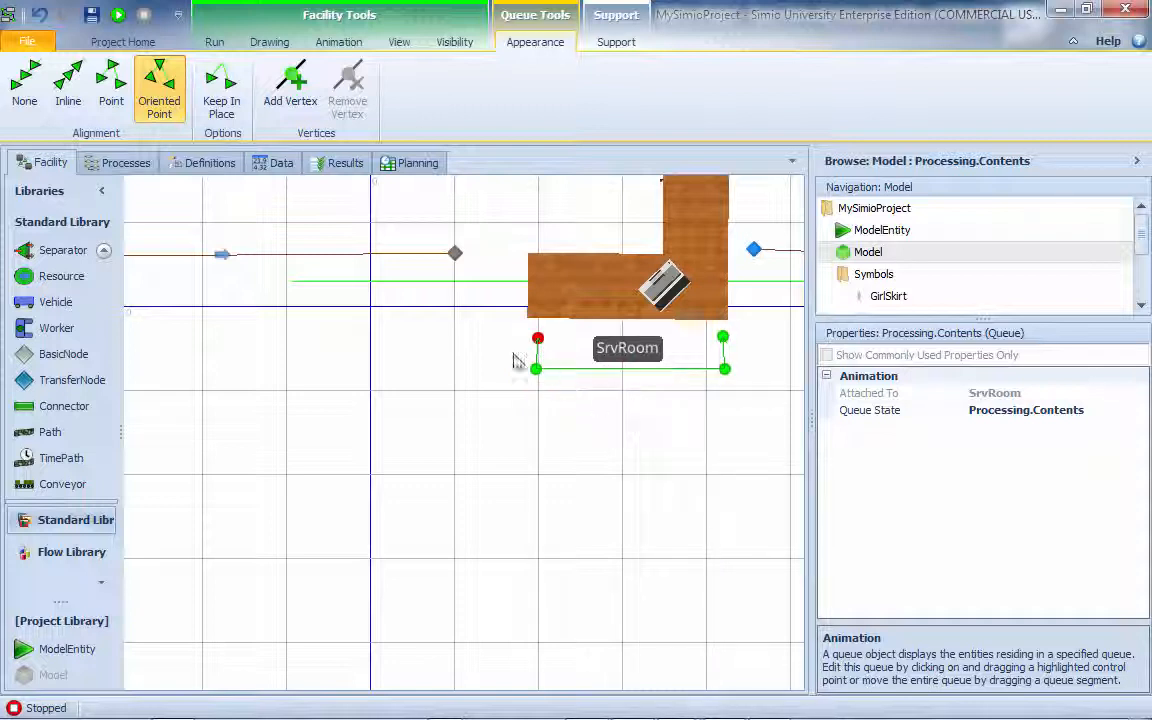
Step: Draw a Path from SrvRoom's input node straight up, around one corner, to TransferNode1
drag(515, 360, 442, 506)
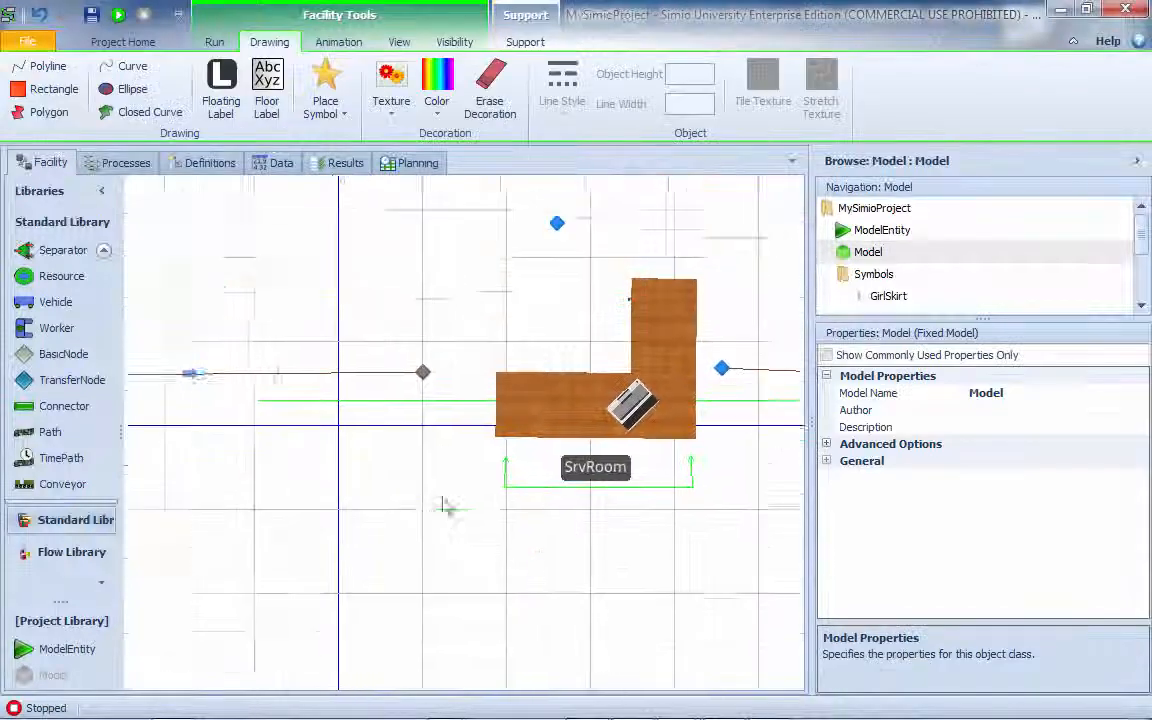
click(50, 436)
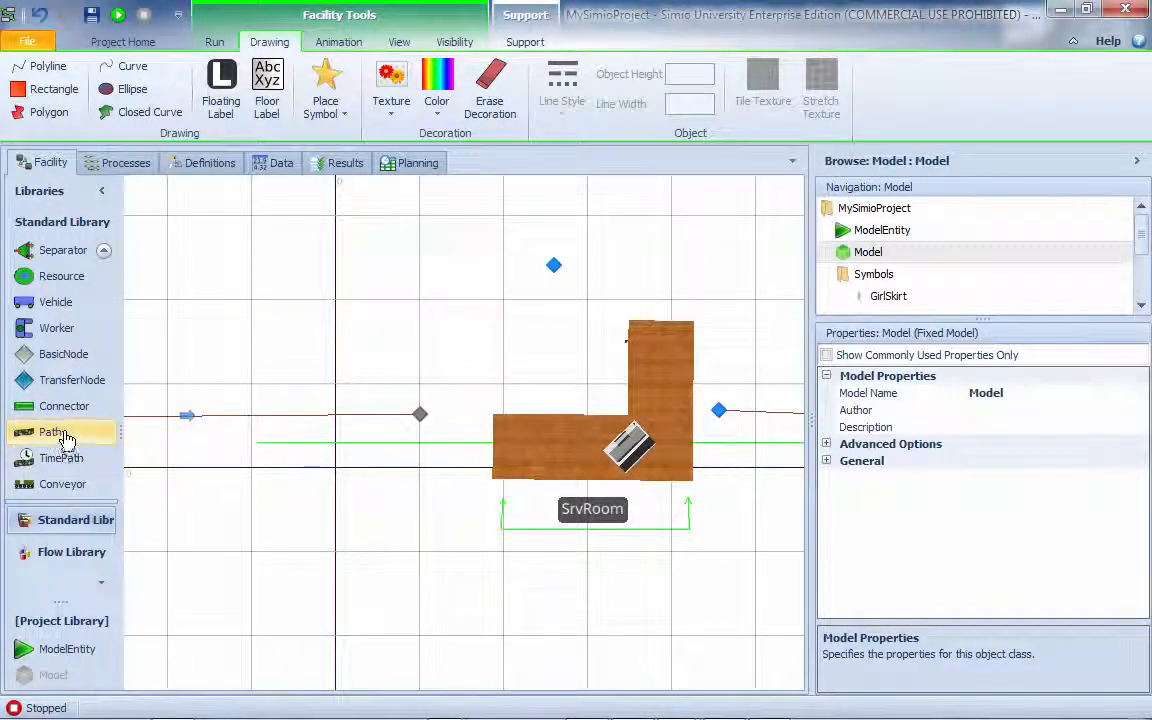
click(419, 414)
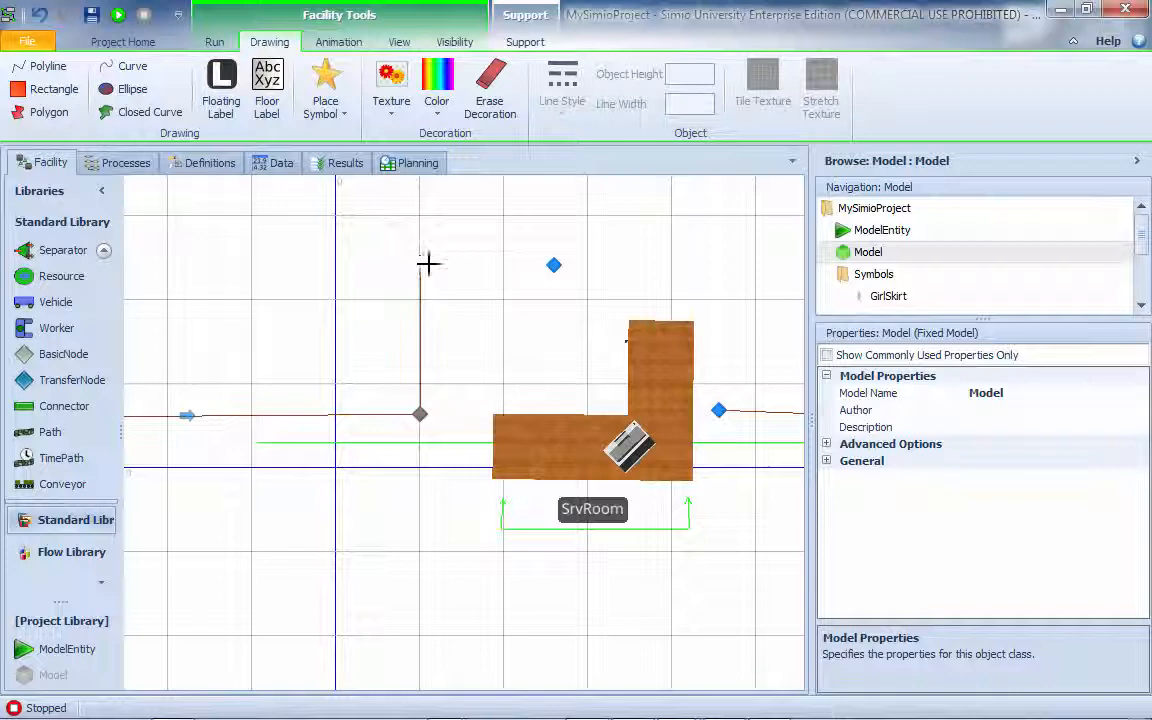
click(426, 264)
click(554, 265)
Step: Rename TransferNode1 as TRoom
click(555, 266)
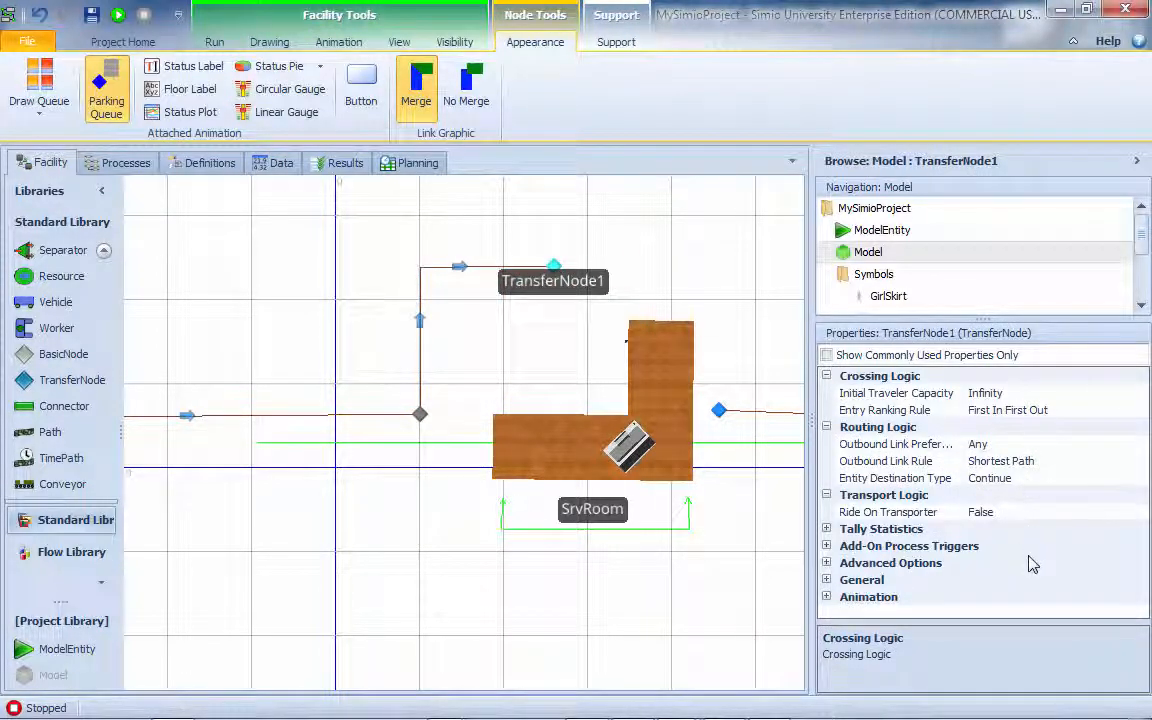
click(553, 283)
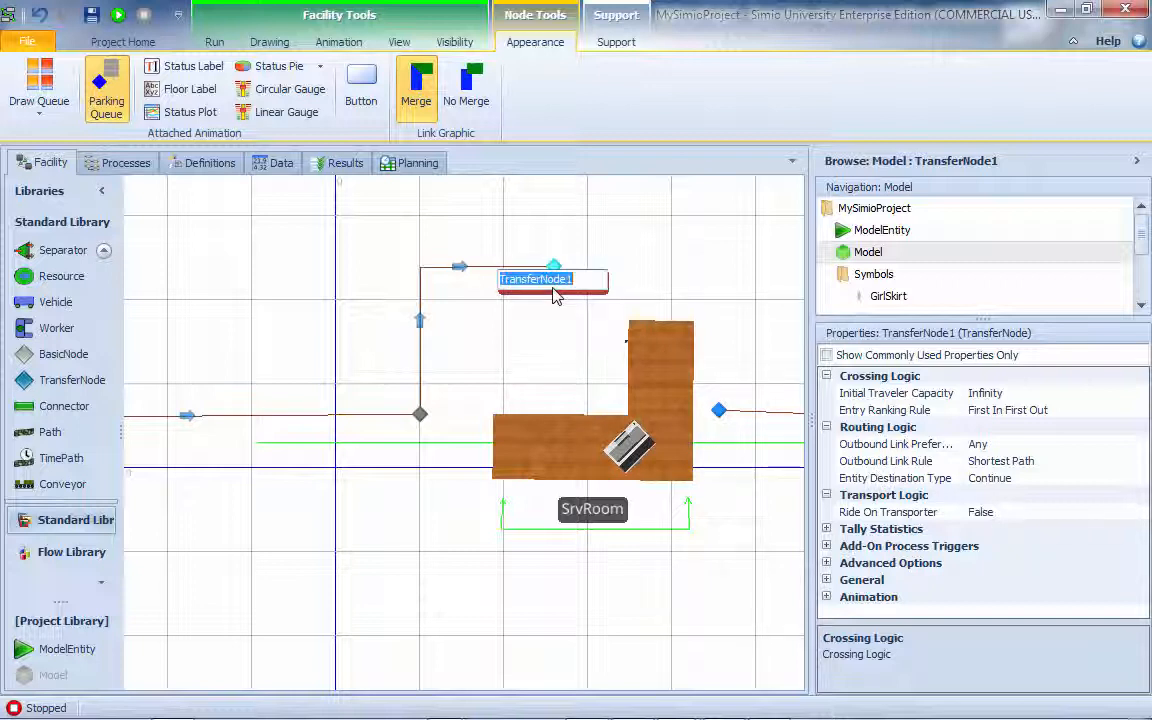
text(T)
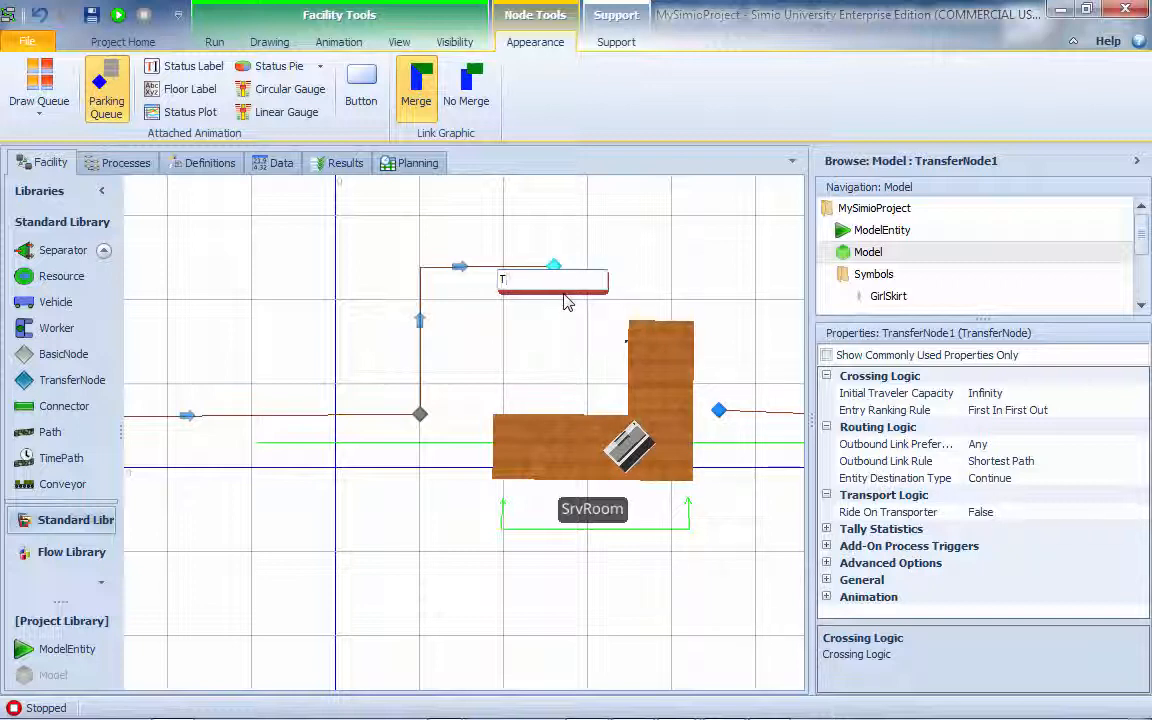
text(Room)
key(Return)
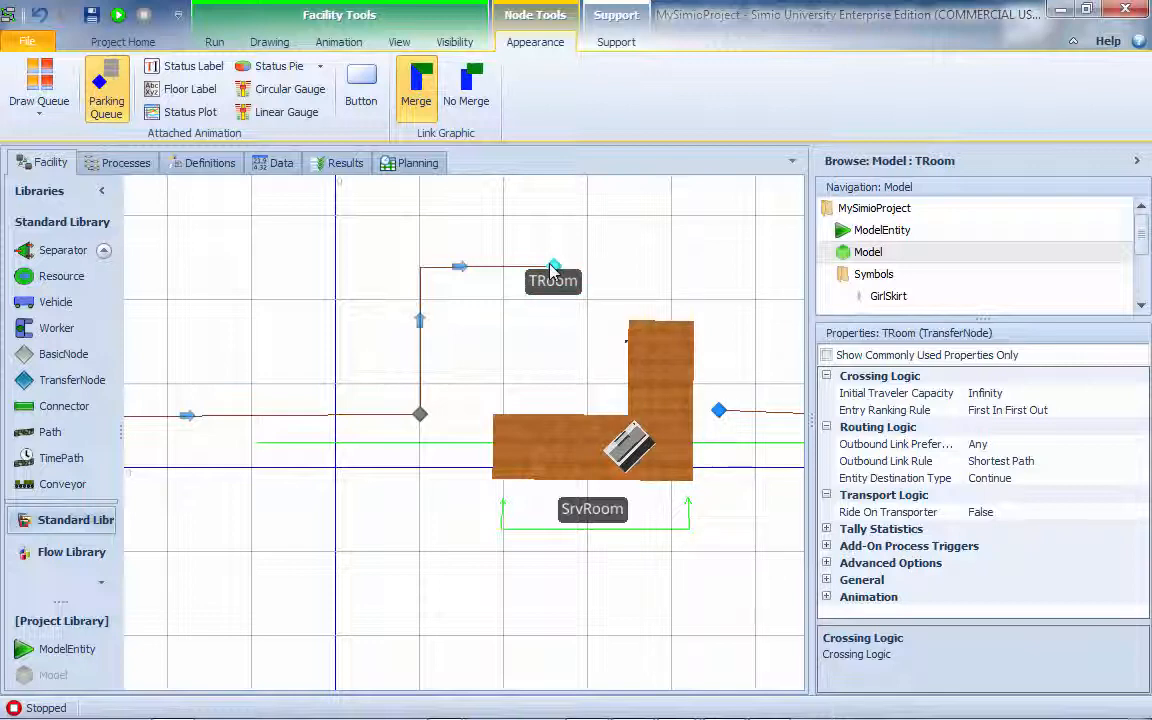
click(552, 275)
click(546, 314)
click(553, 272)
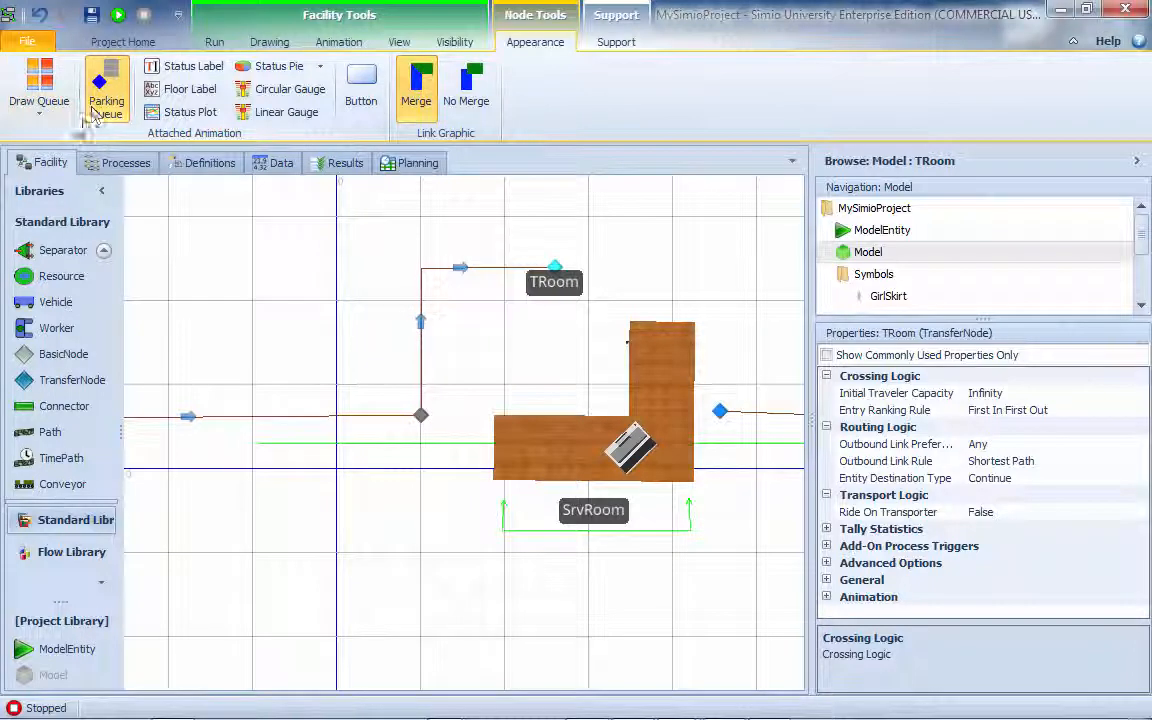
click(40, 102)
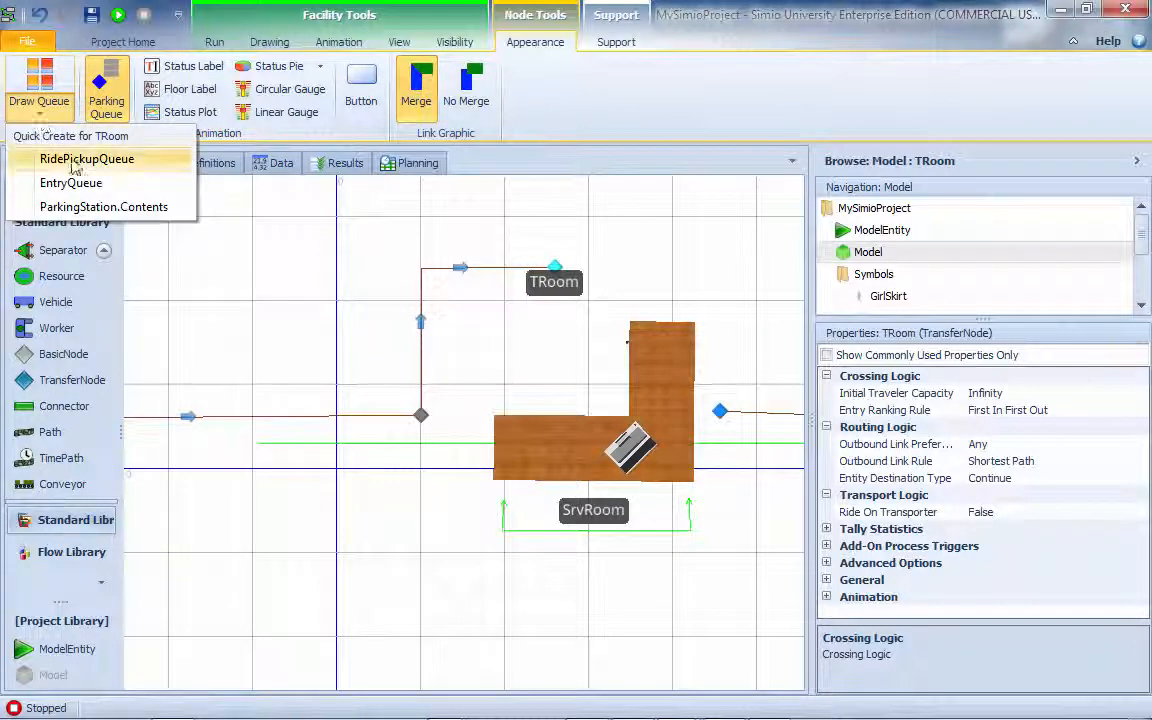
click(119, 209)
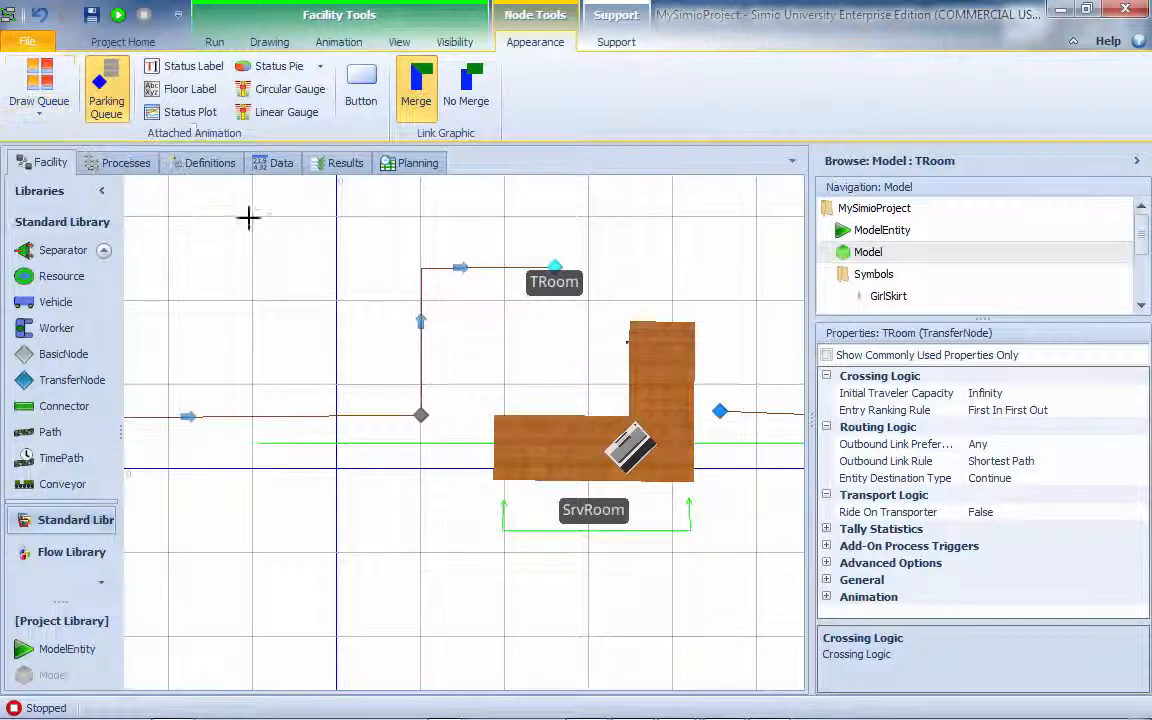
click(505, 356)
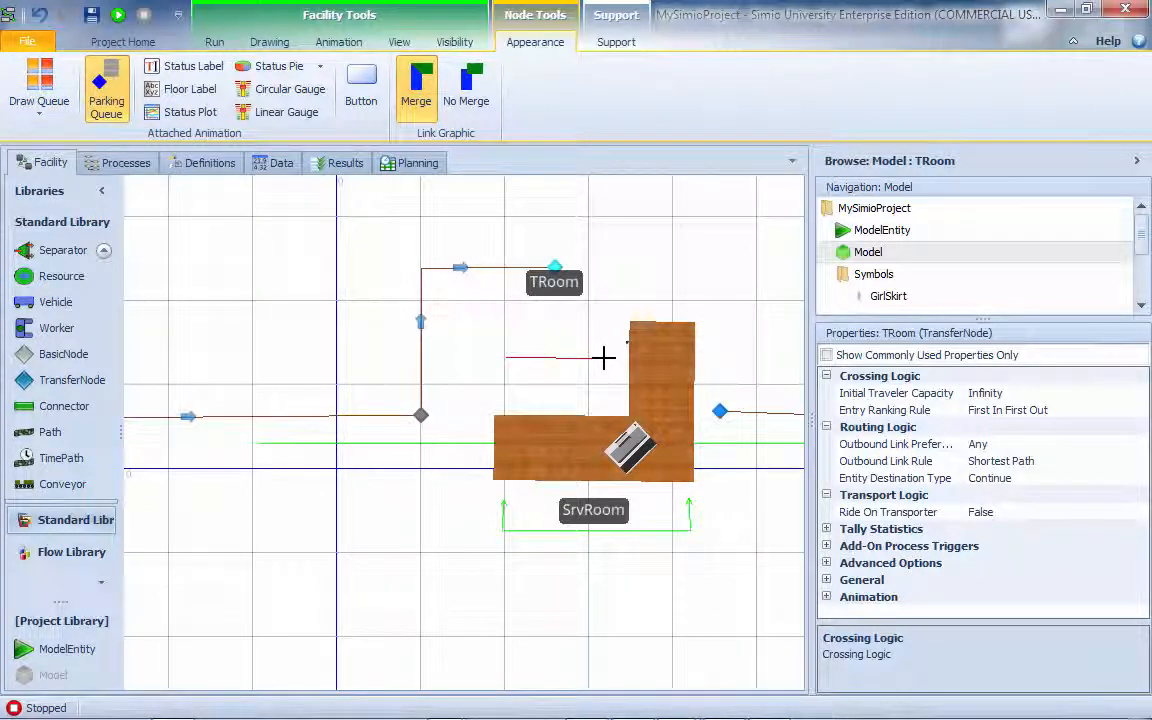
key(Escape)
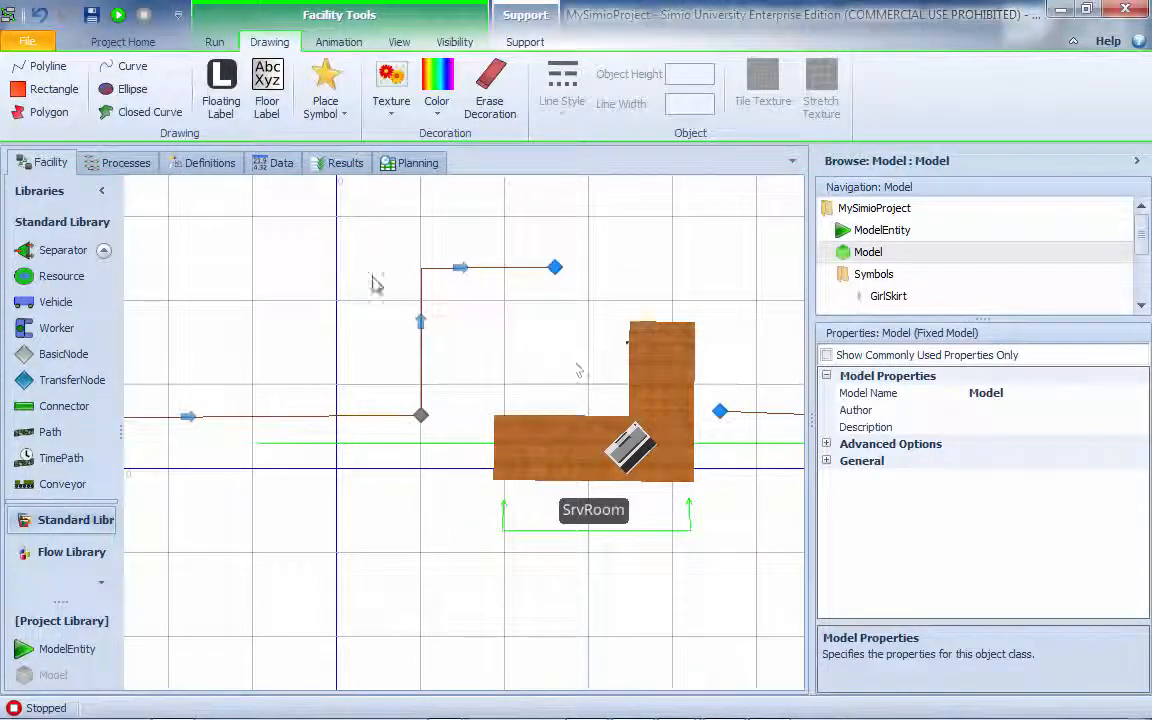
Step: Draw a horizontal ParkingStation.Contents queue for TRoom in the space above the desk's long lower arm
click(556, 268)
click(40, 108)
click(62, 183)
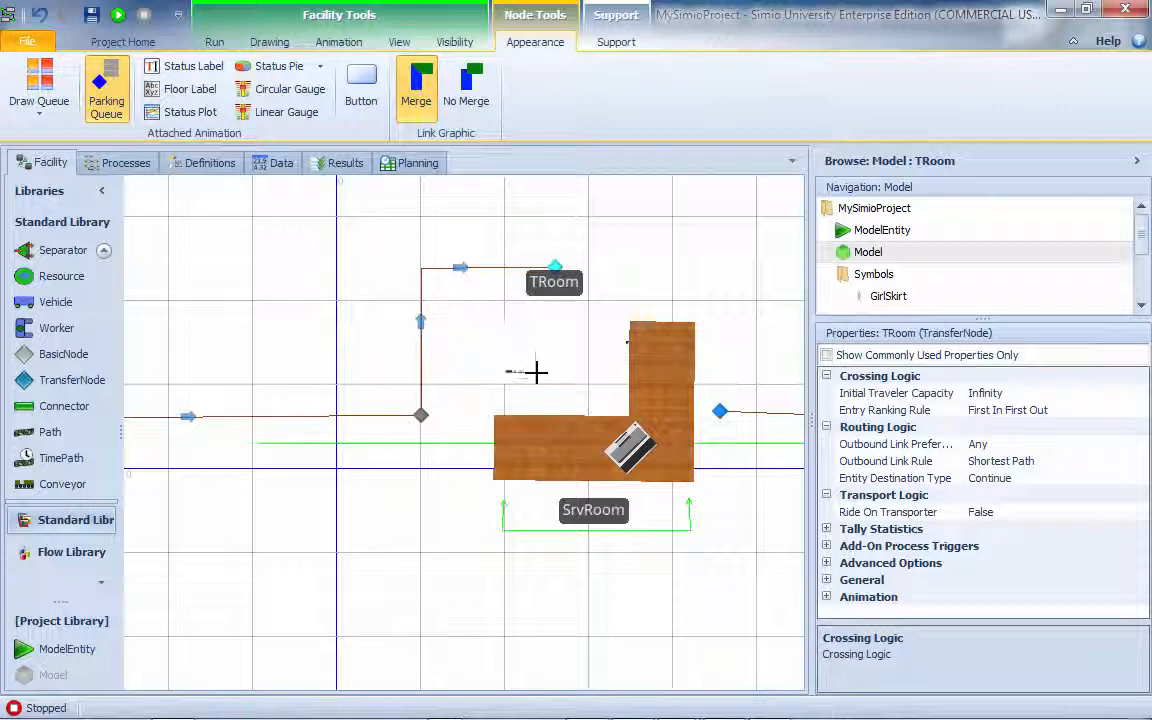
right_click(585, 372)
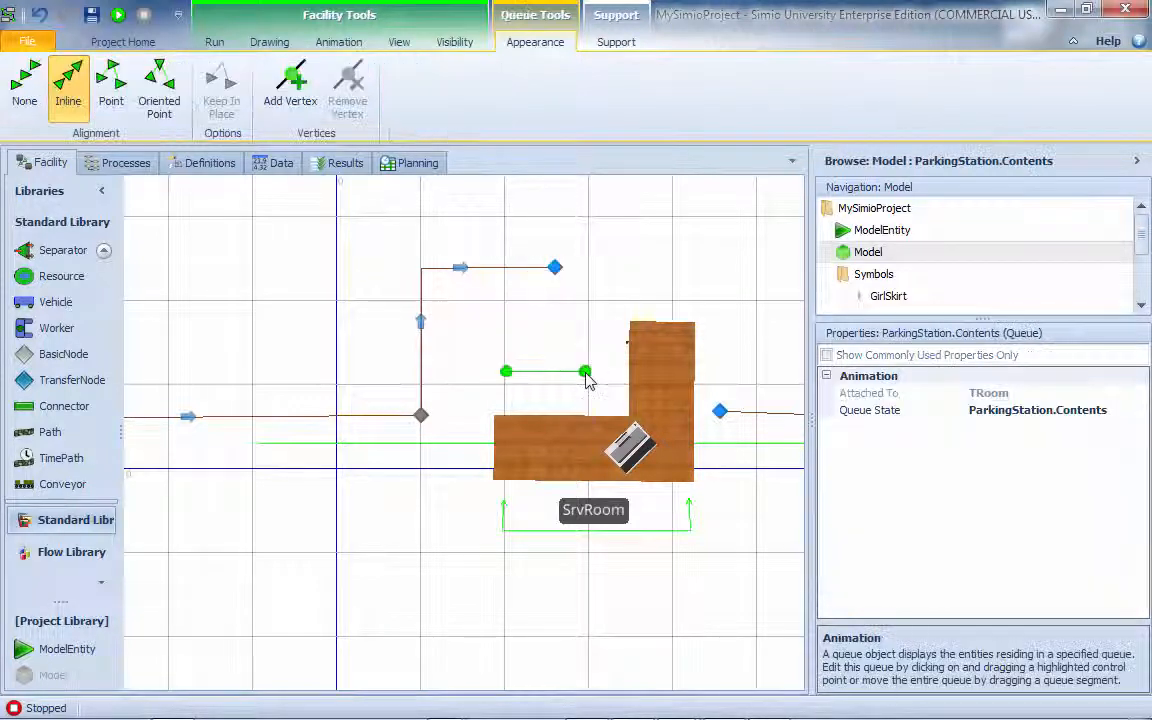
Step: Set TRoom's parking queue to Oriented Point alignment, point its orientations down toward the desk, and shift the queue slightly right
click(160, 100)
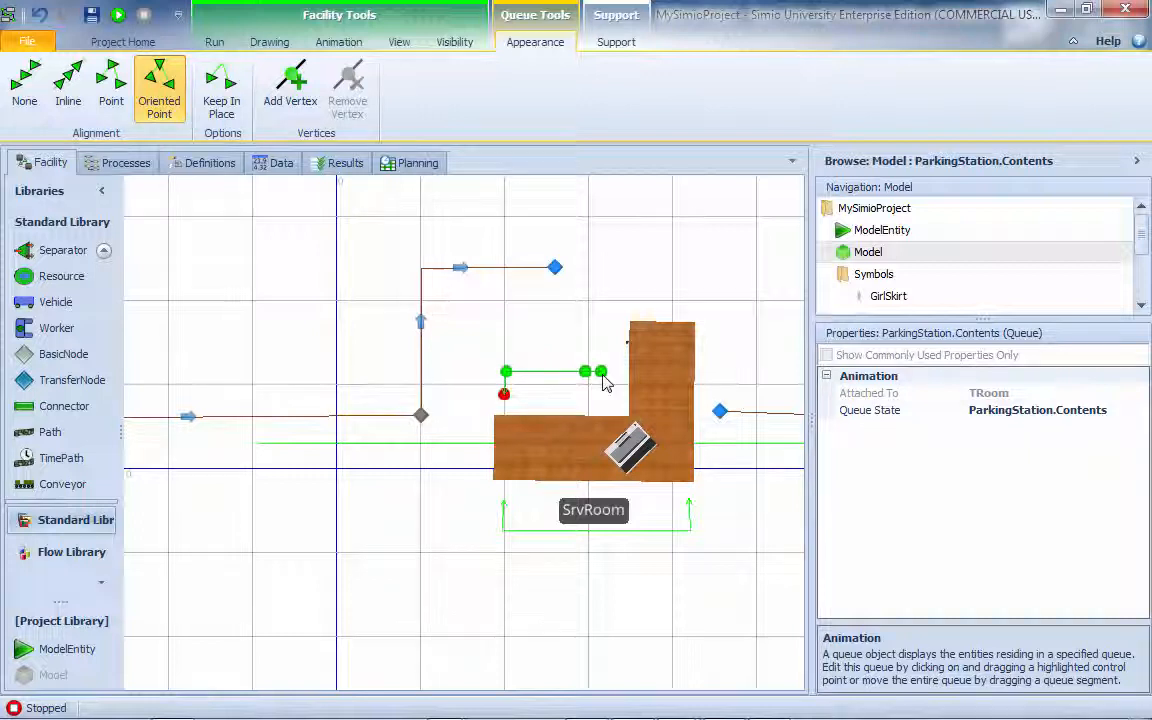
click(588, 392)
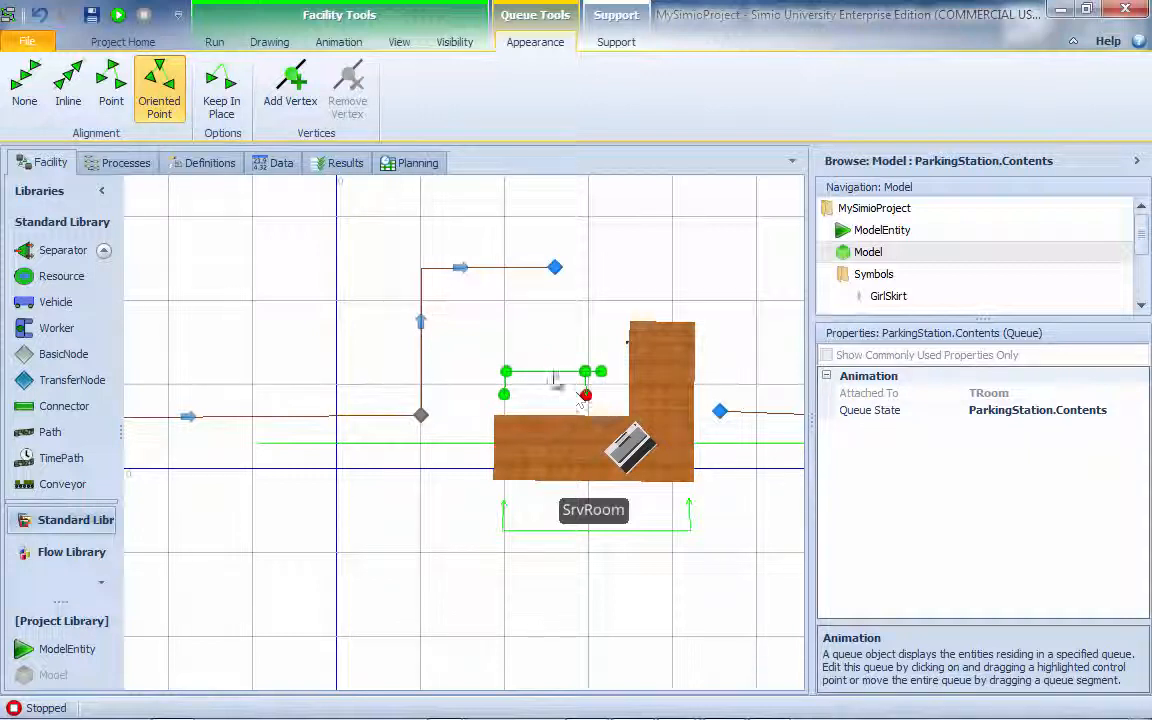
drag(554, 372, 559, 372)
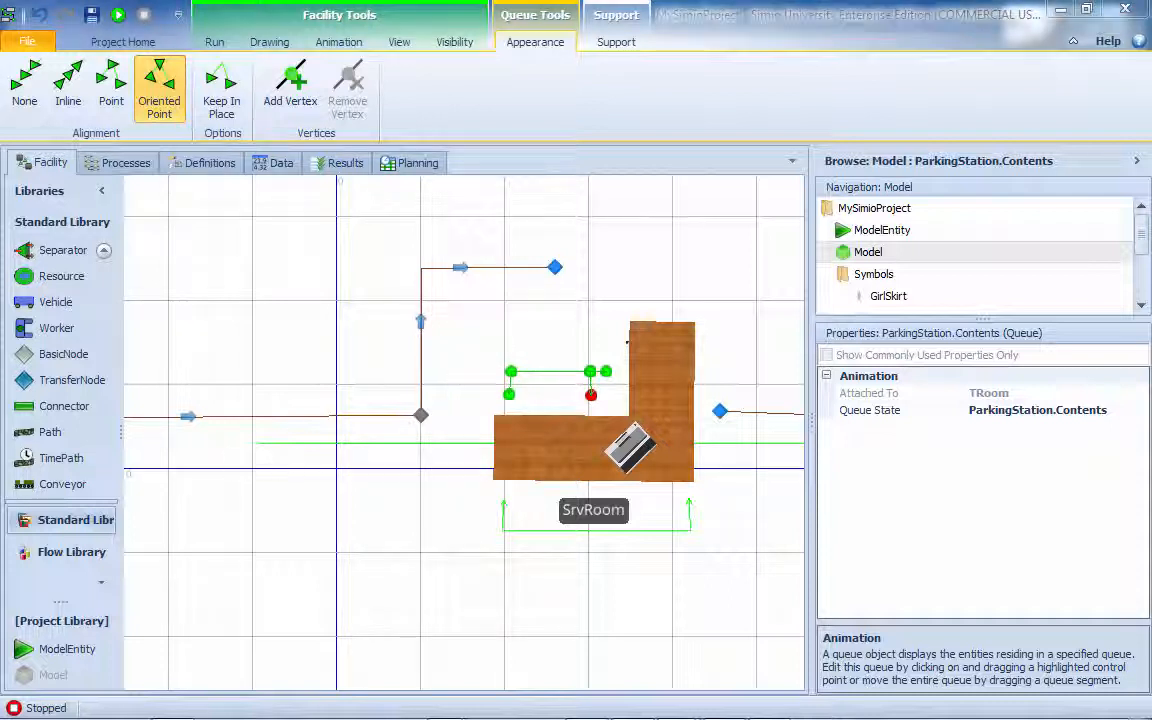
Step: Set Ride On Transporter to True in the Transport Logic of SrcCustomer's output node
drag(434, 595, 834, 640)
drag(325, 567, 538, 502)
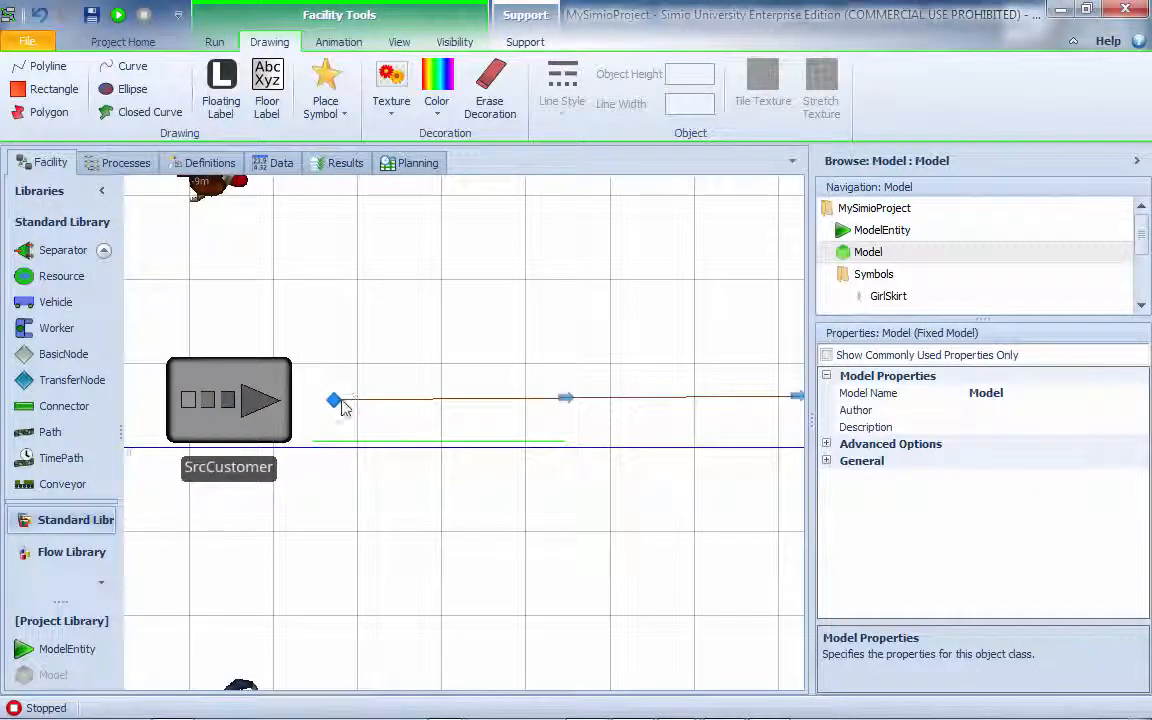
click(334, 400)
scroll(503, 378, down, 1)
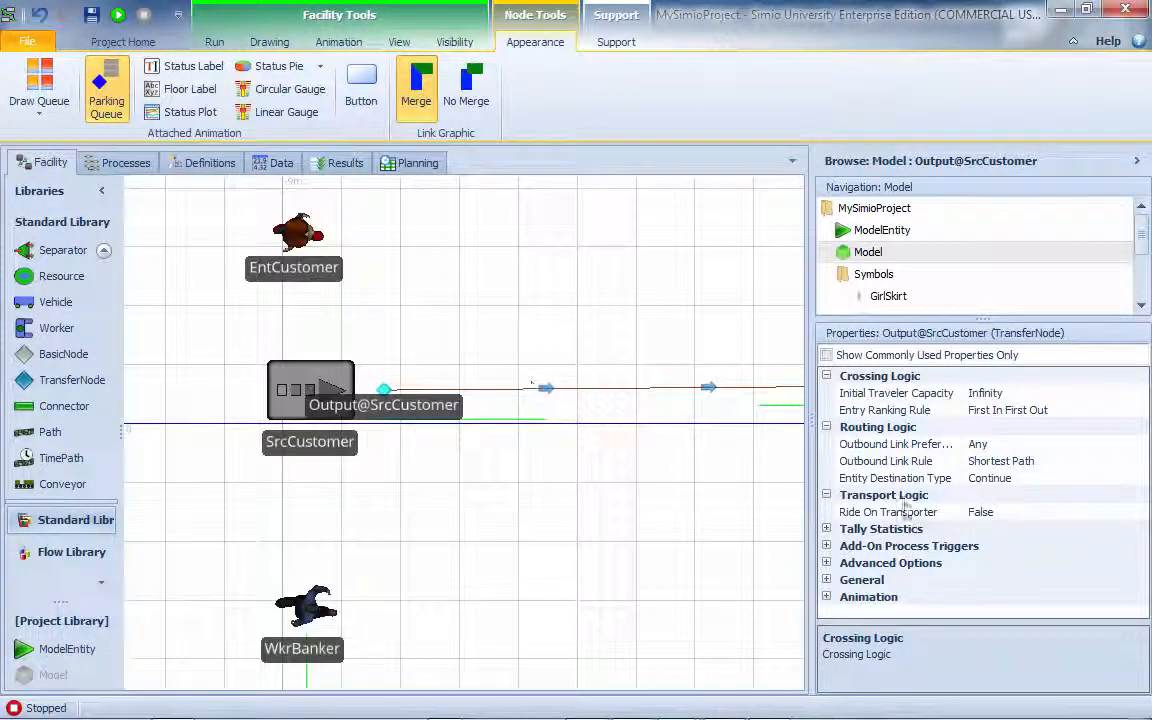
click(995, 512)
click(1134, 512)
click(964, 548)
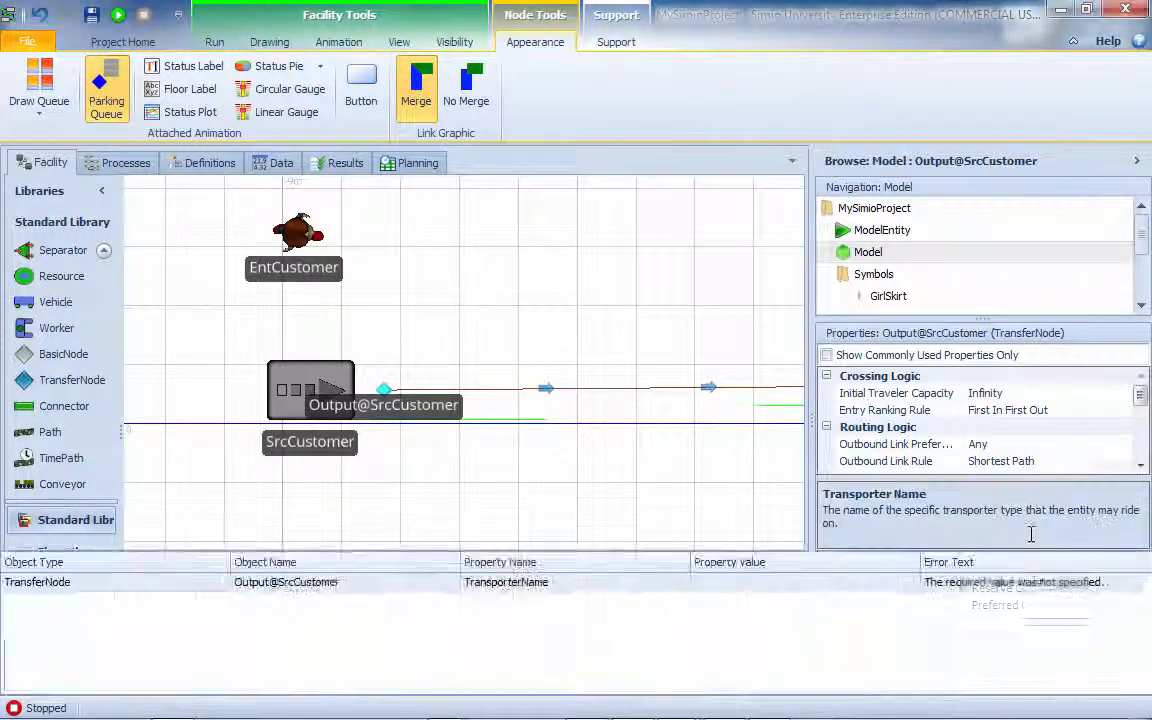
Step: Assign WkrBanker as the Transporter Name for SrcCustomer's output node
click(1142, 448)
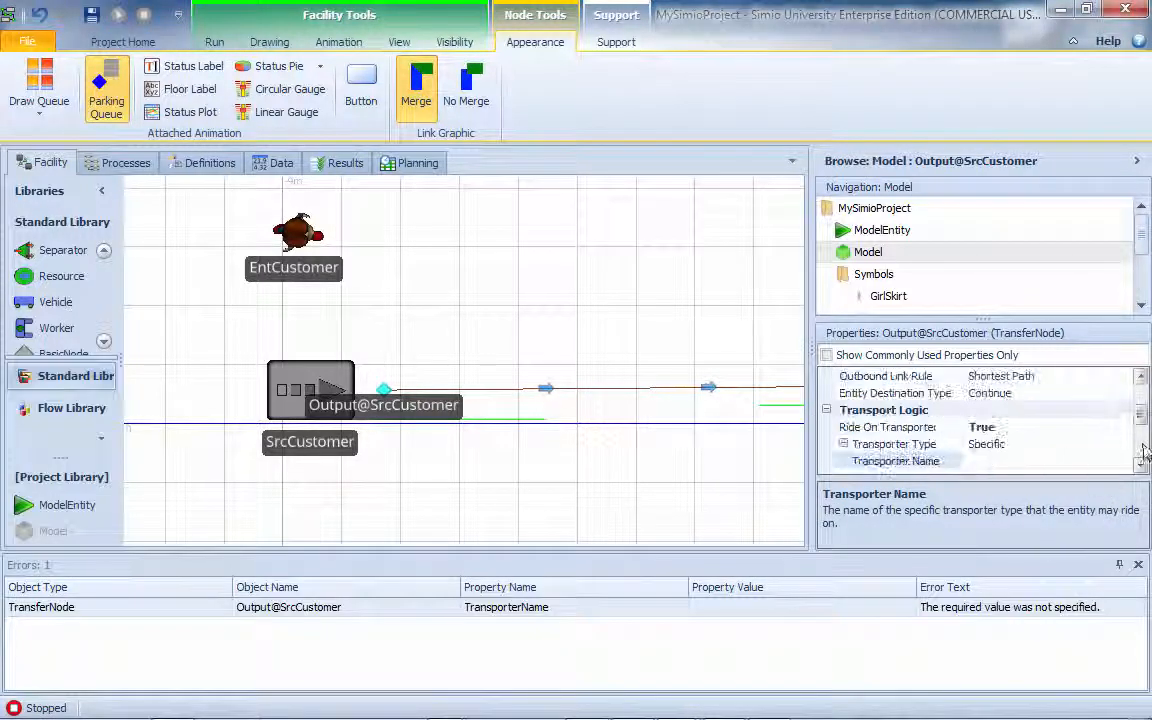
click(1143, 447)
drag(1142, 434, 1143, 425)
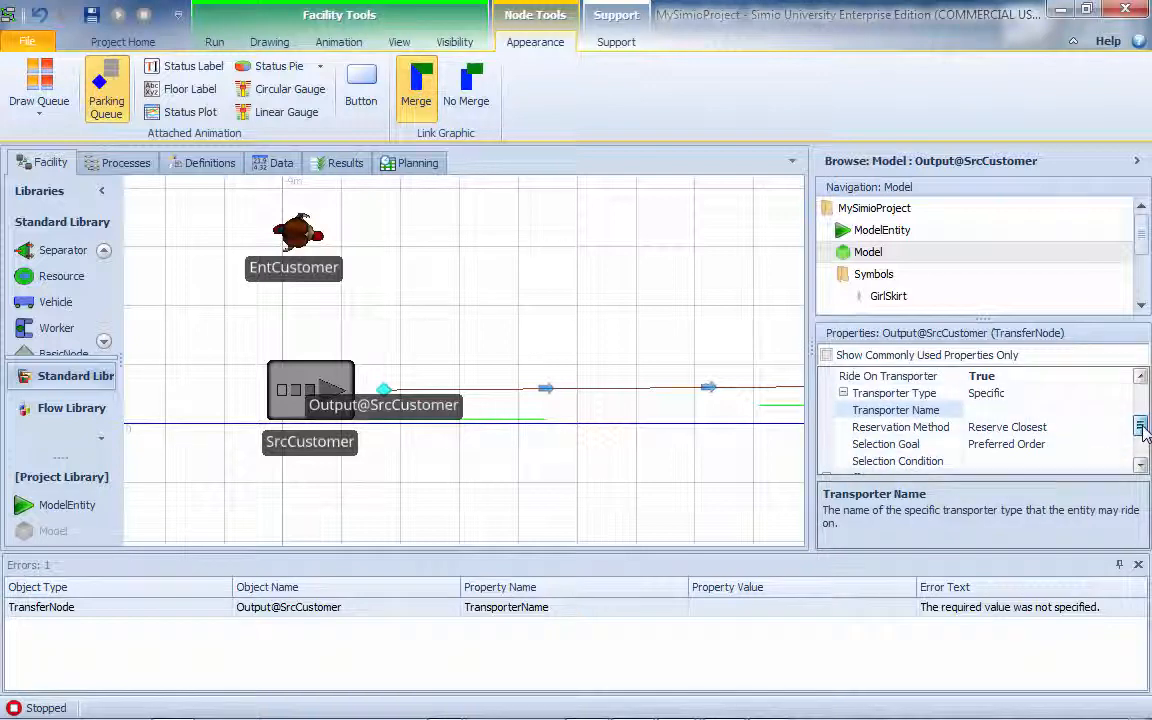
click(1123, 410)
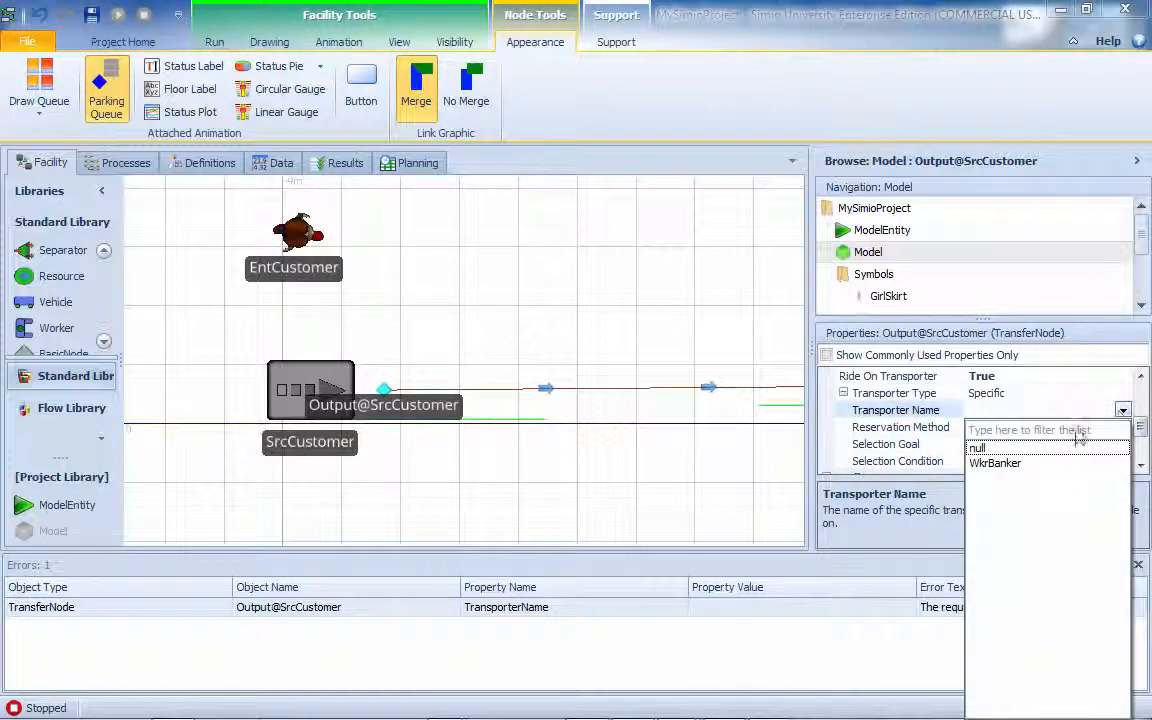
click(1016, 474)
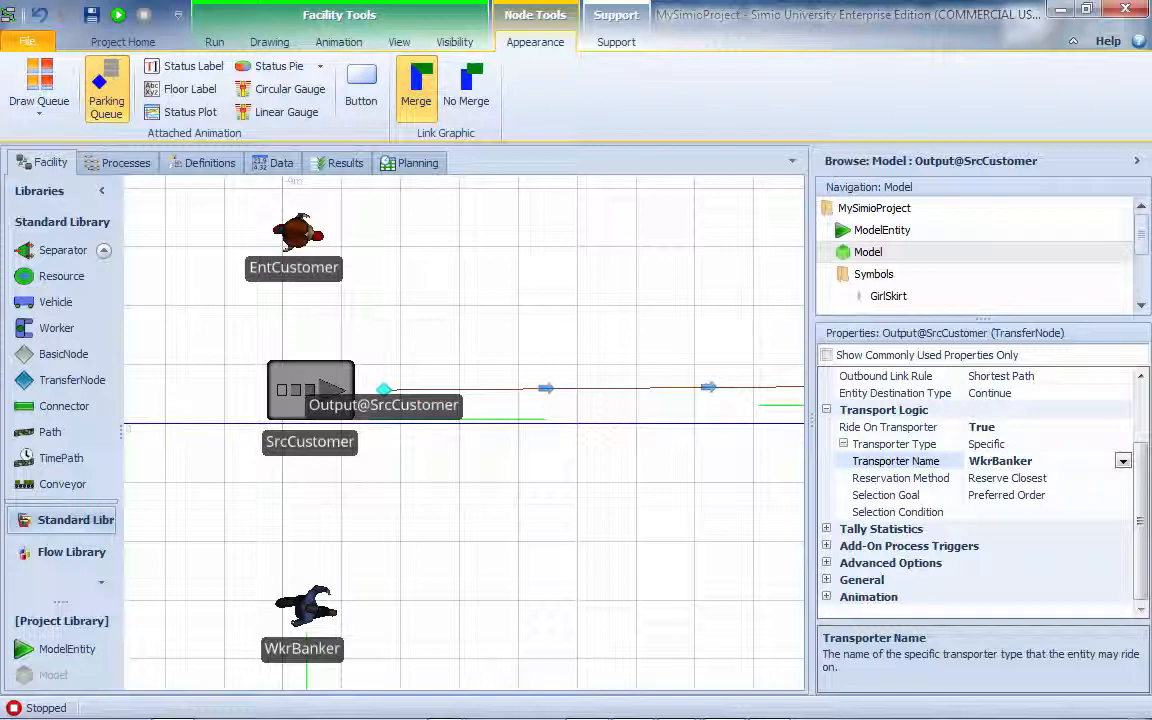
Step: Set WkrBanker's Initial Desired Speed to 4.5 Miles per Hour
click(445, 522)
drag(445, 522, 329, 519)
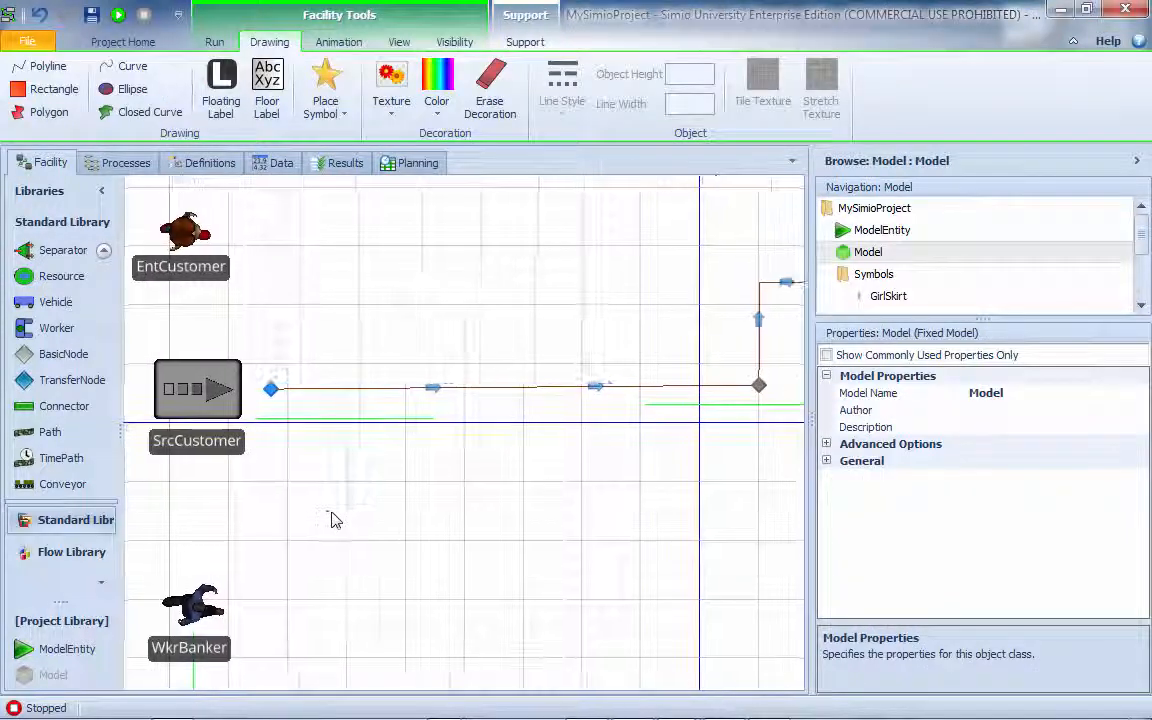
click(192, 605)
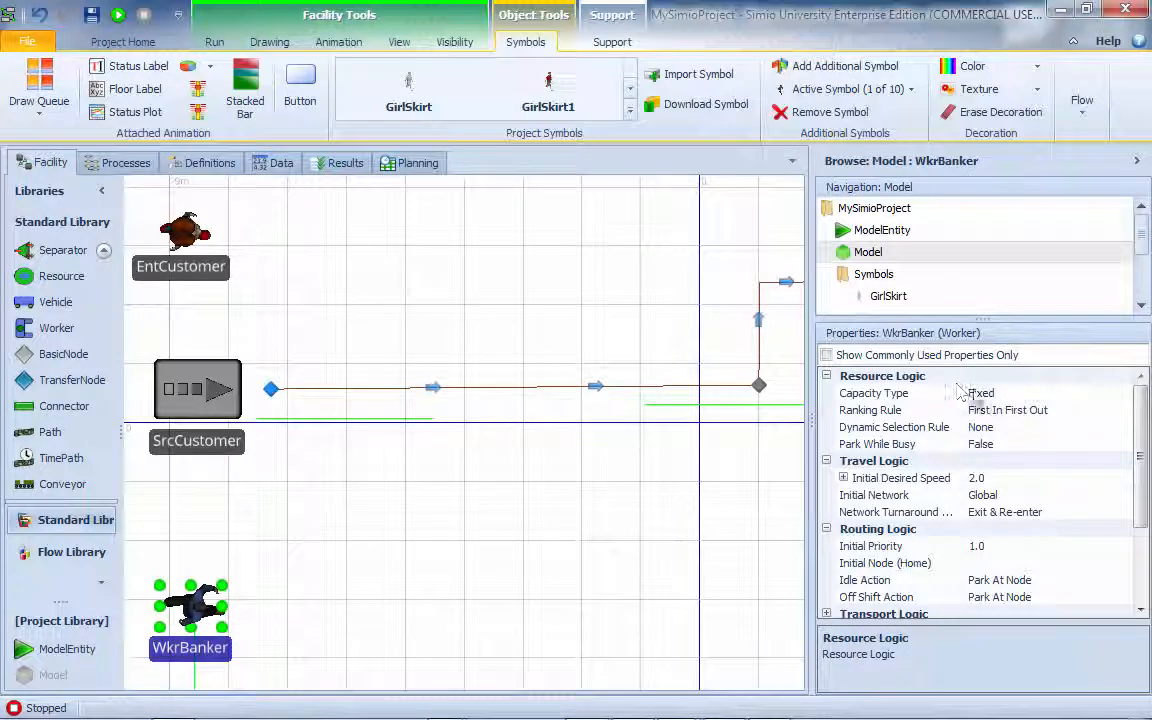
click(1013, 478)
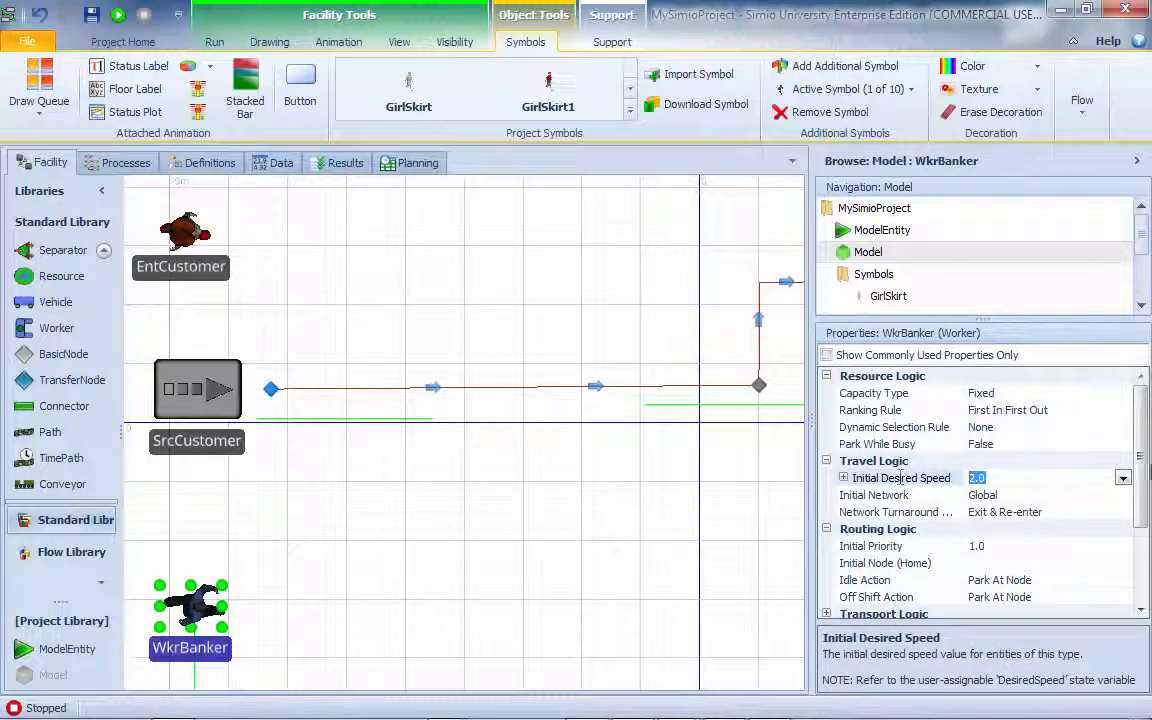
text(4.5)
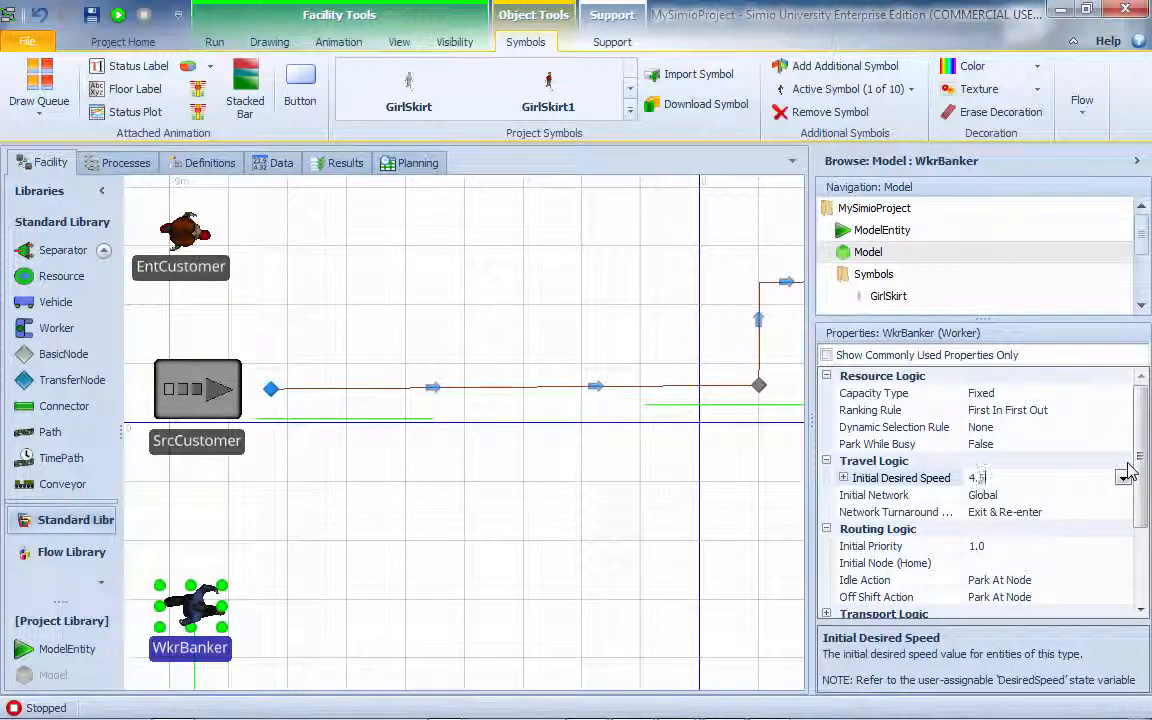
key(Return)
click(1109, 497)
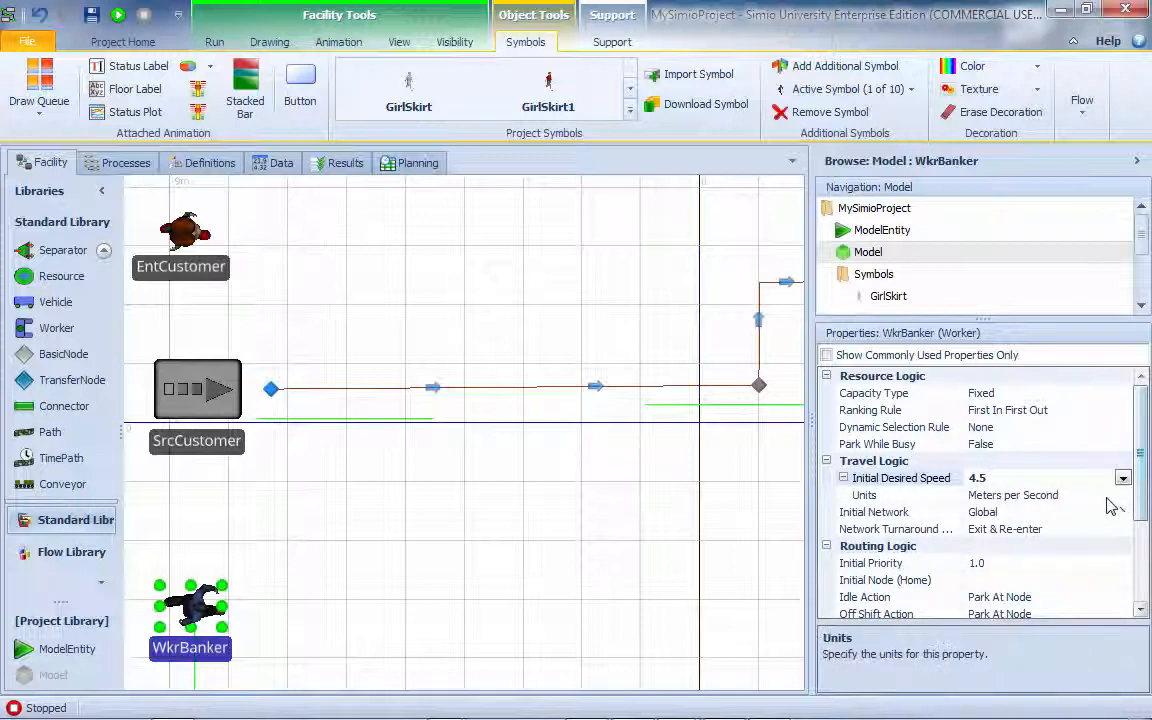
click(1121, 497)
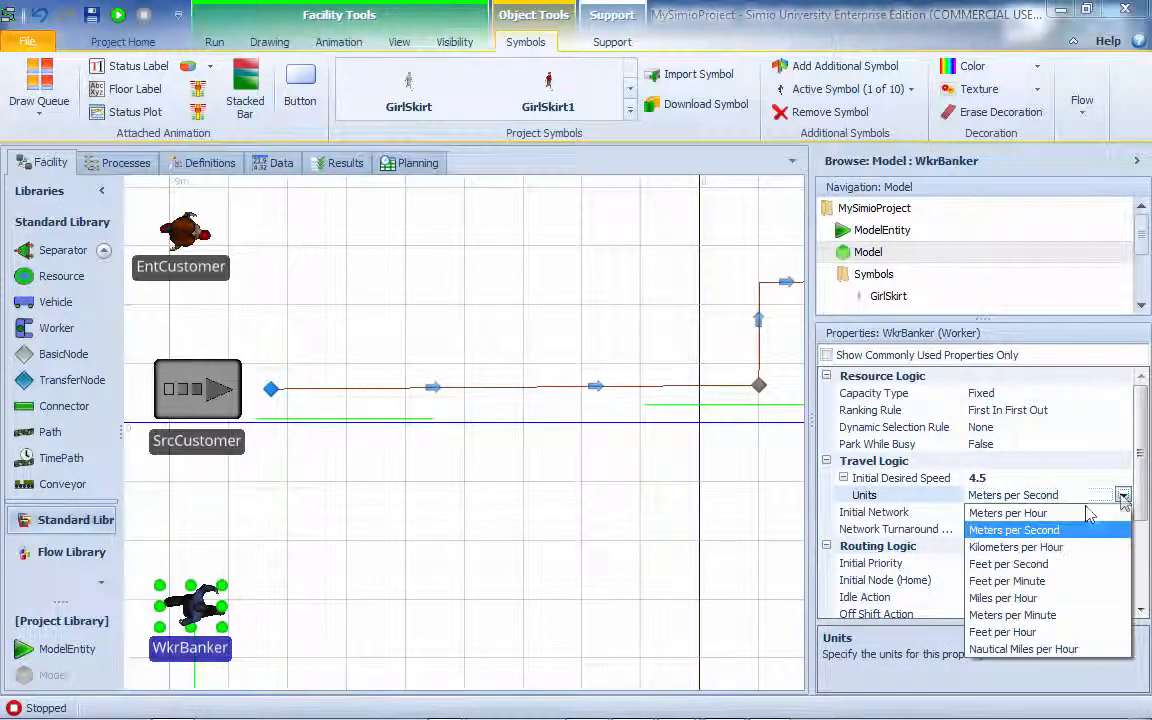
click(1012, 599)
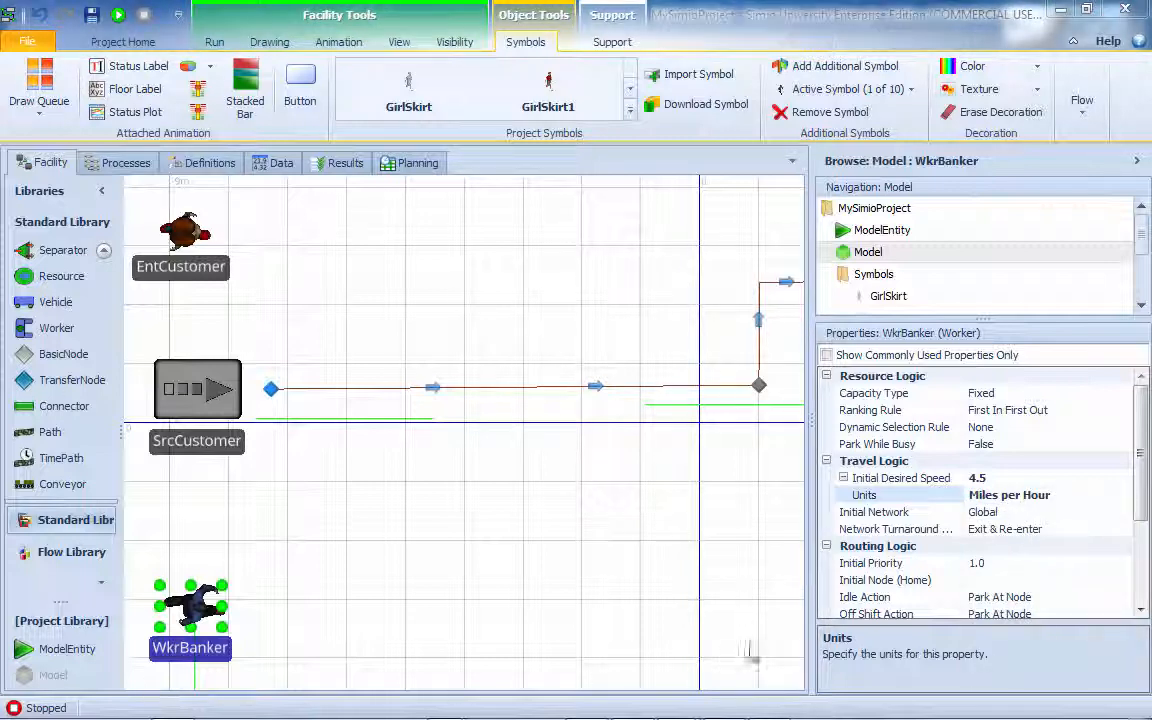
Step: Set WkrBanker's Initial Node (Home) to Output@SrcCustomer
drag(1145, 465, 1147, 525)
click(1124, 496)
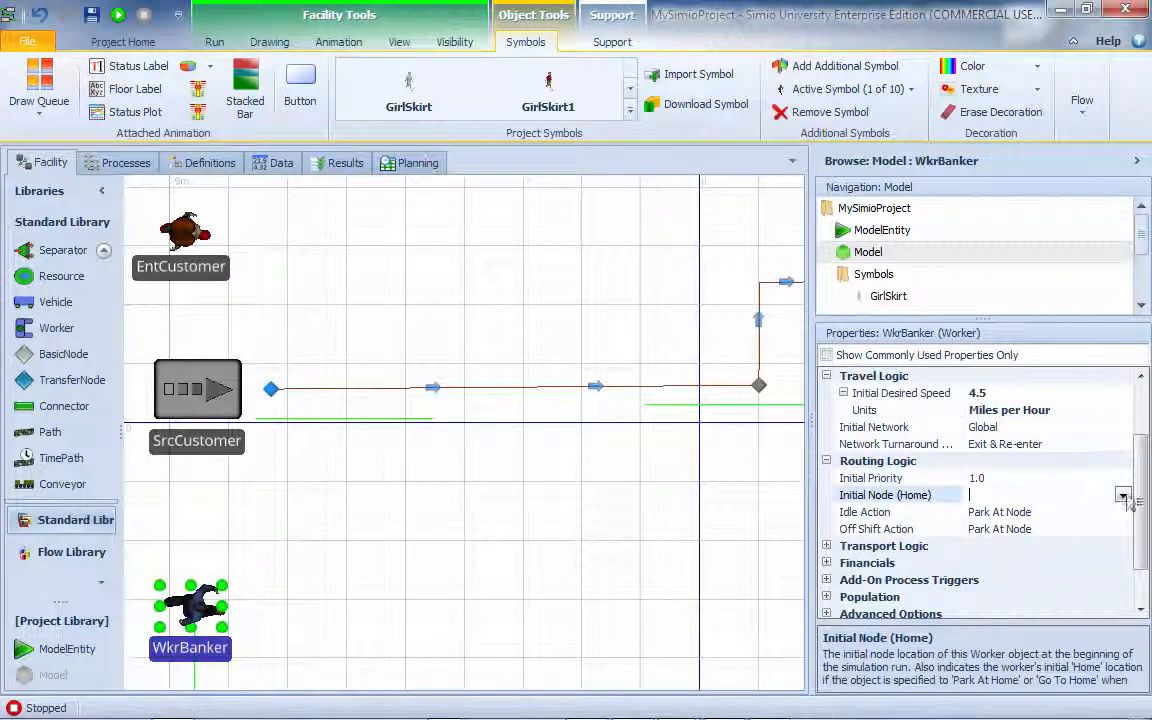
click(1121, 495)
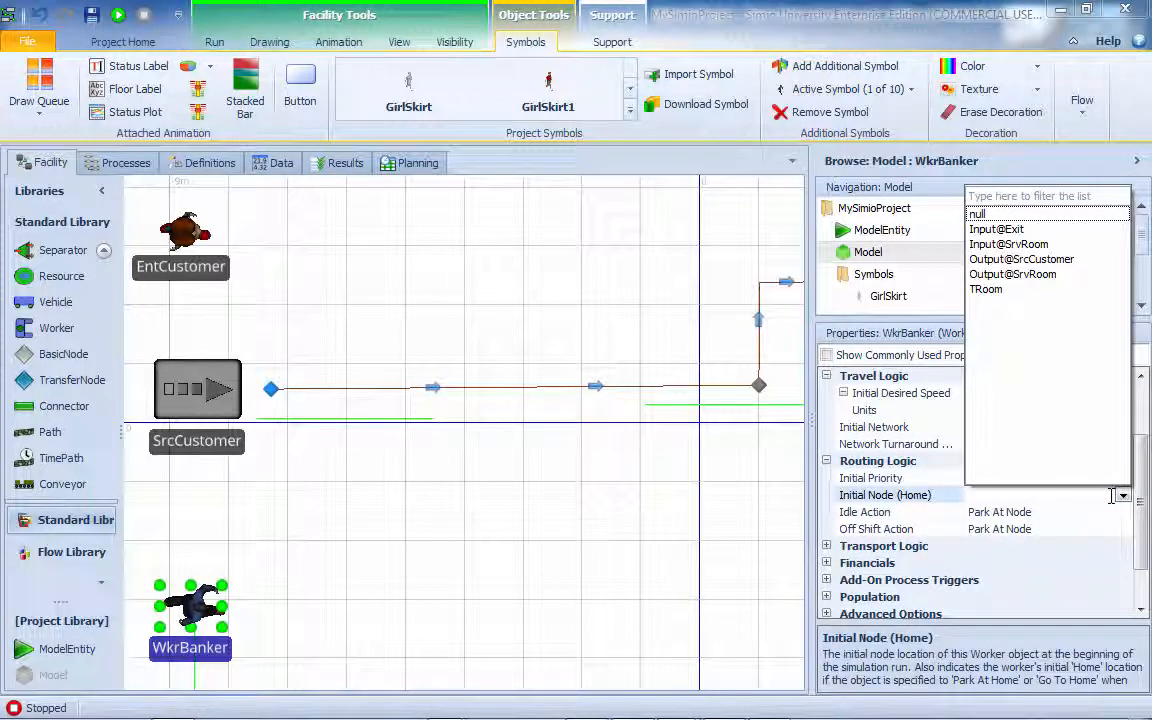
click(1045, 260)
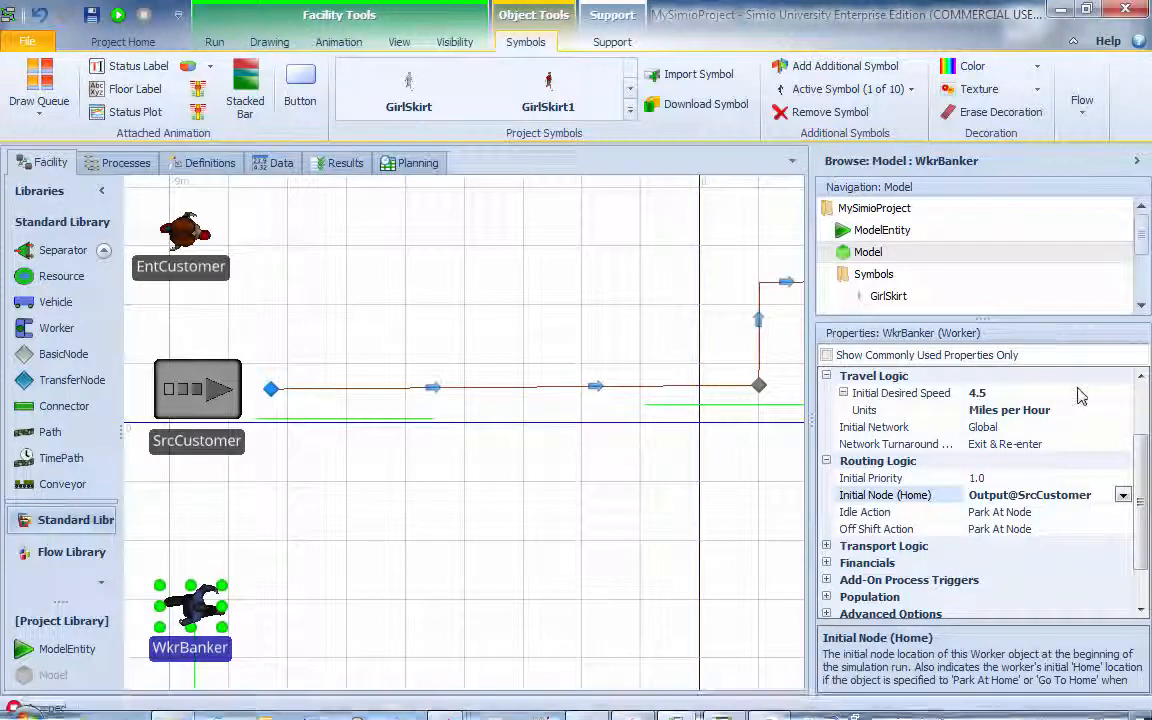
Step: Set both the Idle Action and the Off Shift Action of WkrBanker to Park At Home
click(1045, 513)
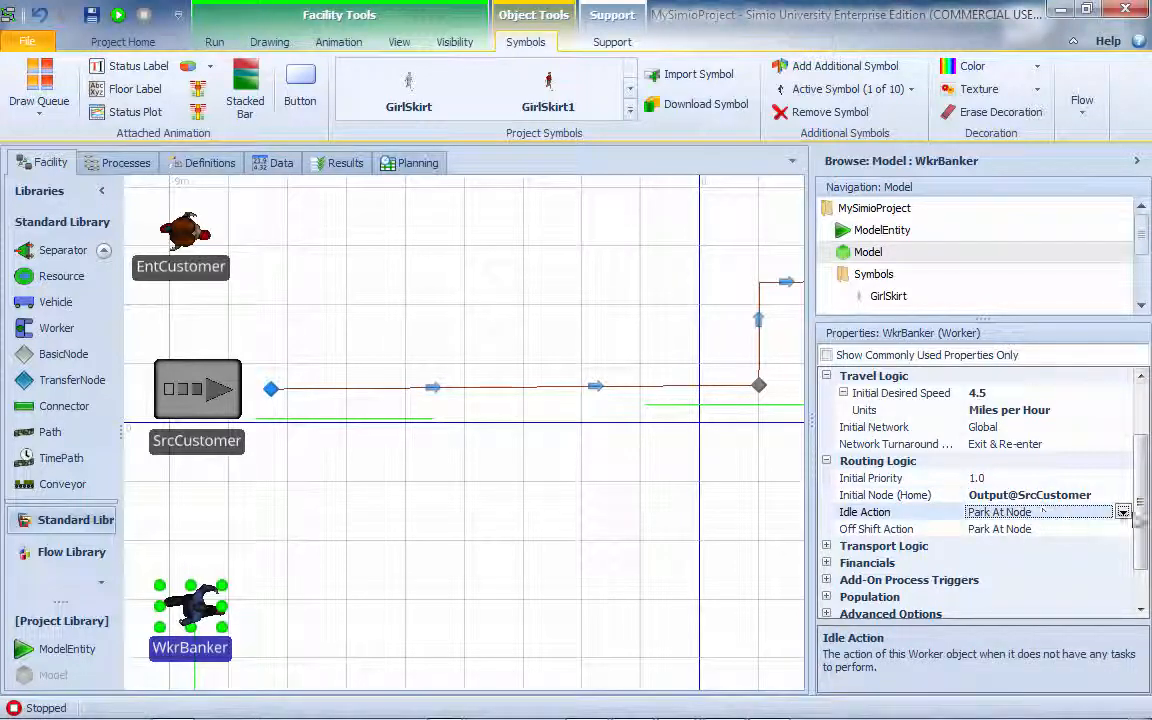
click(1045, 513)
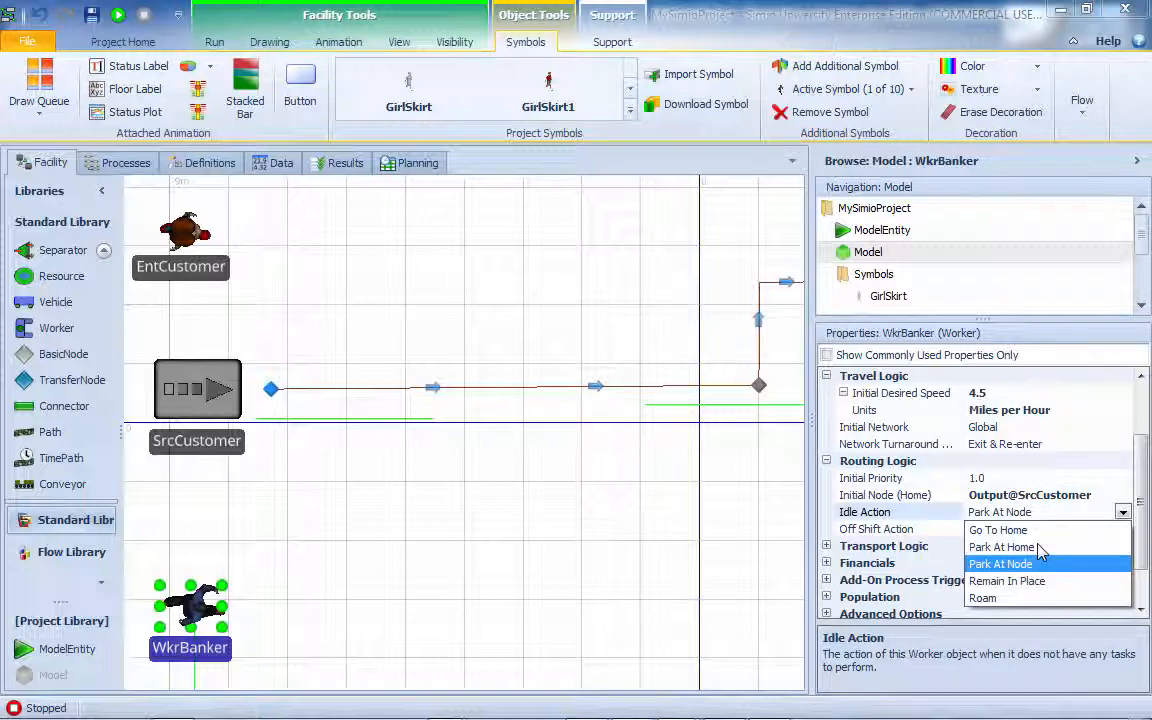
click(1040, 553)
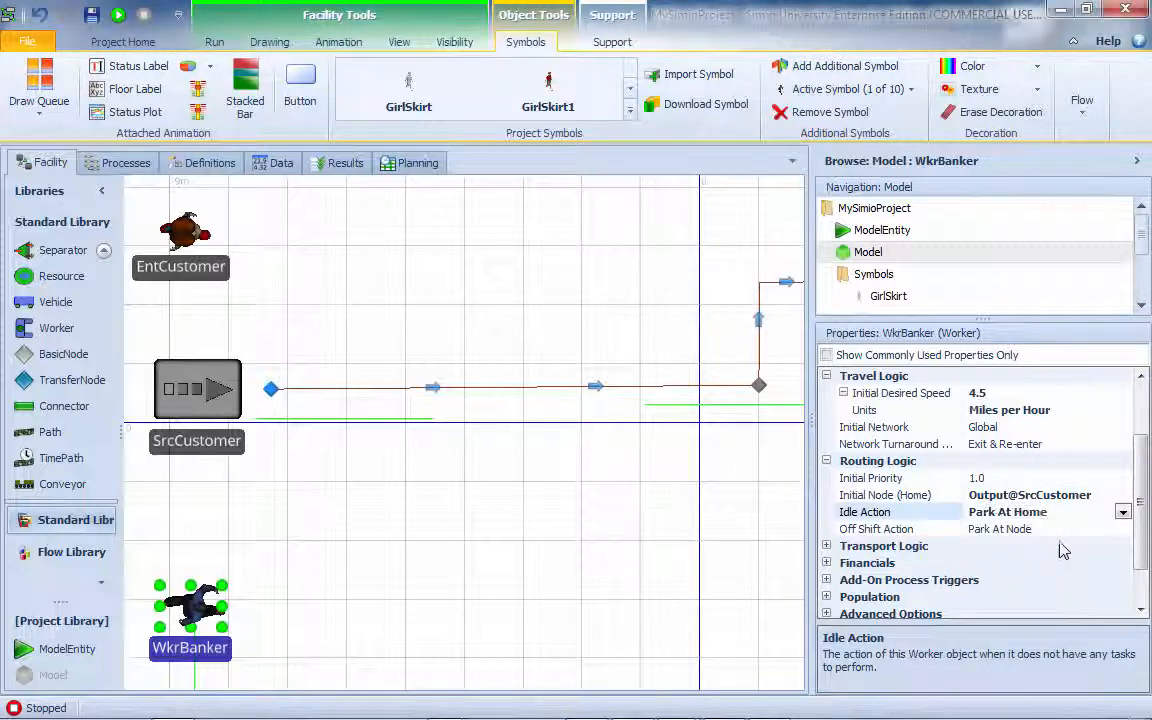
click(1052, 530)
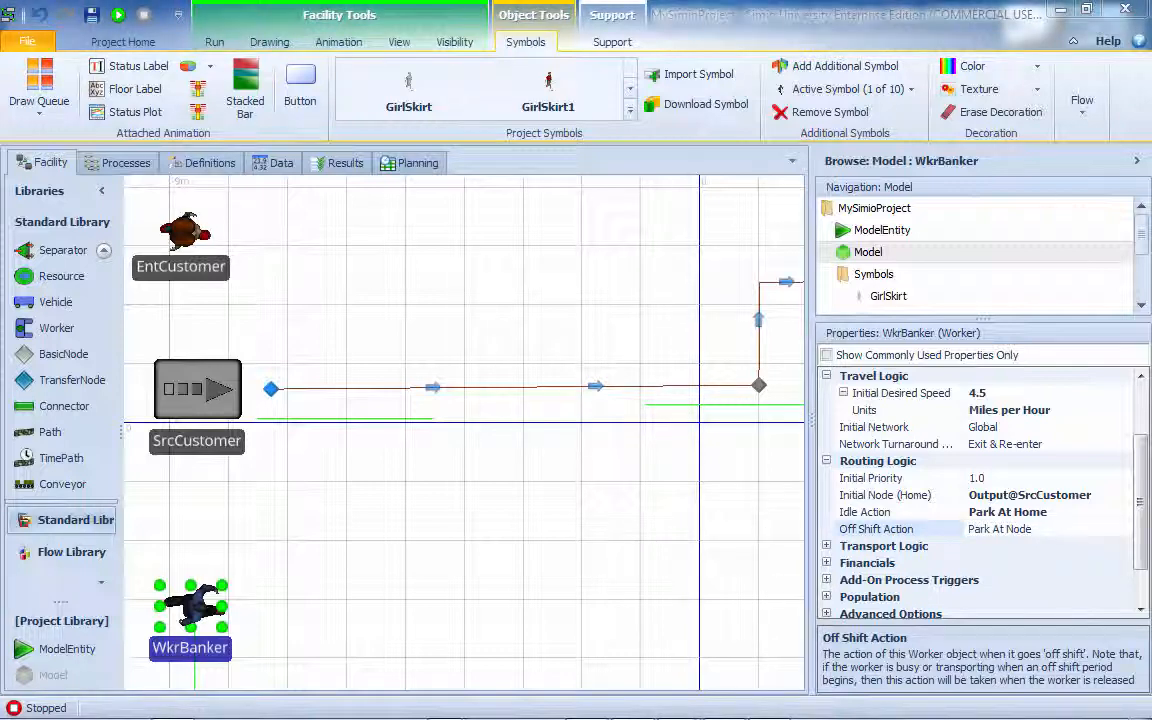
click(1054, 533)
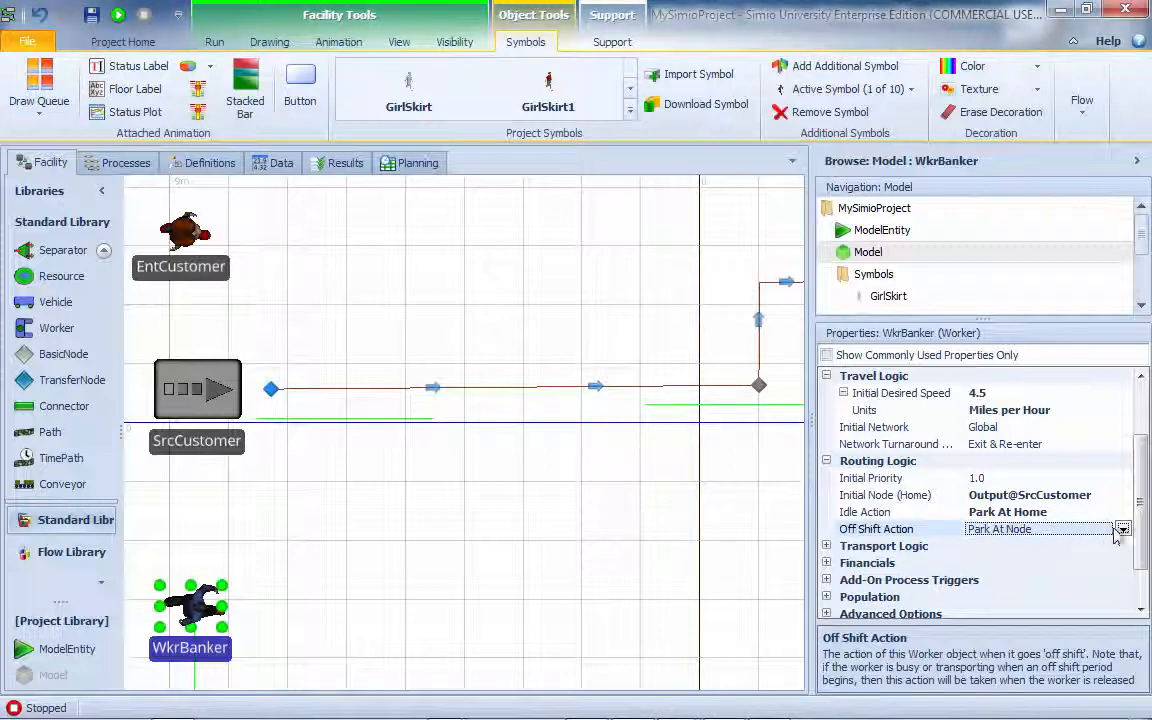
click(1122, 530)
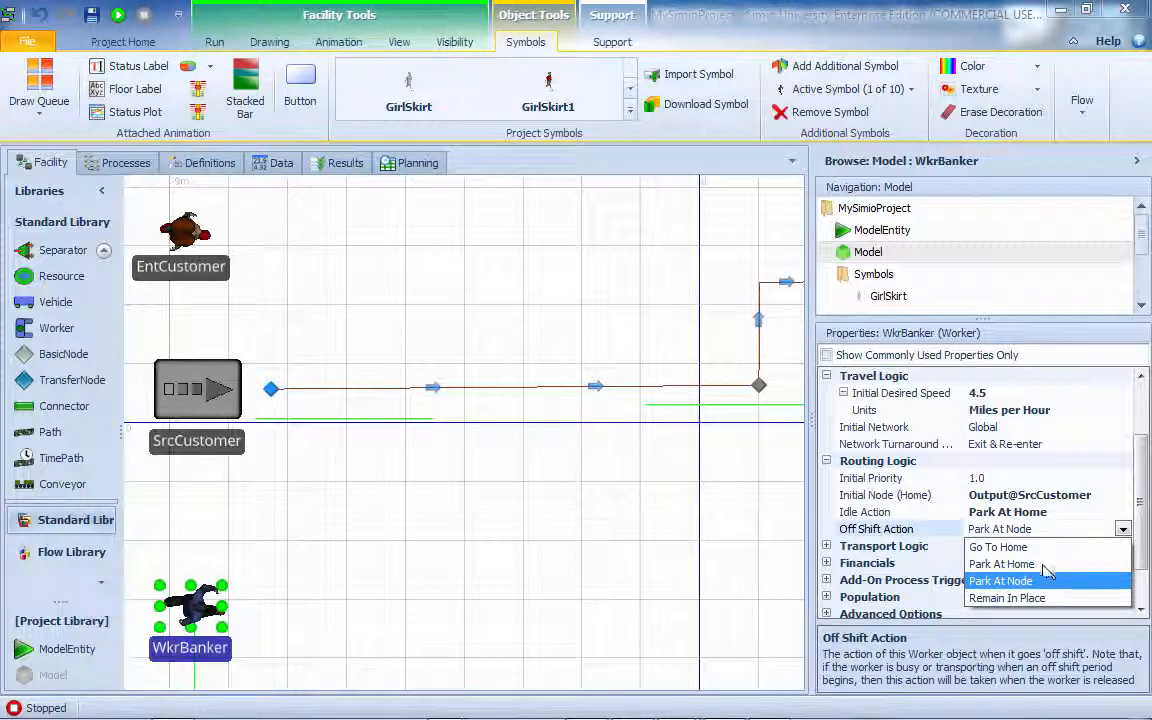
click(1003, 564)
Step: Set WkrBanker's Park While Busy property to True
click(1040, 479)
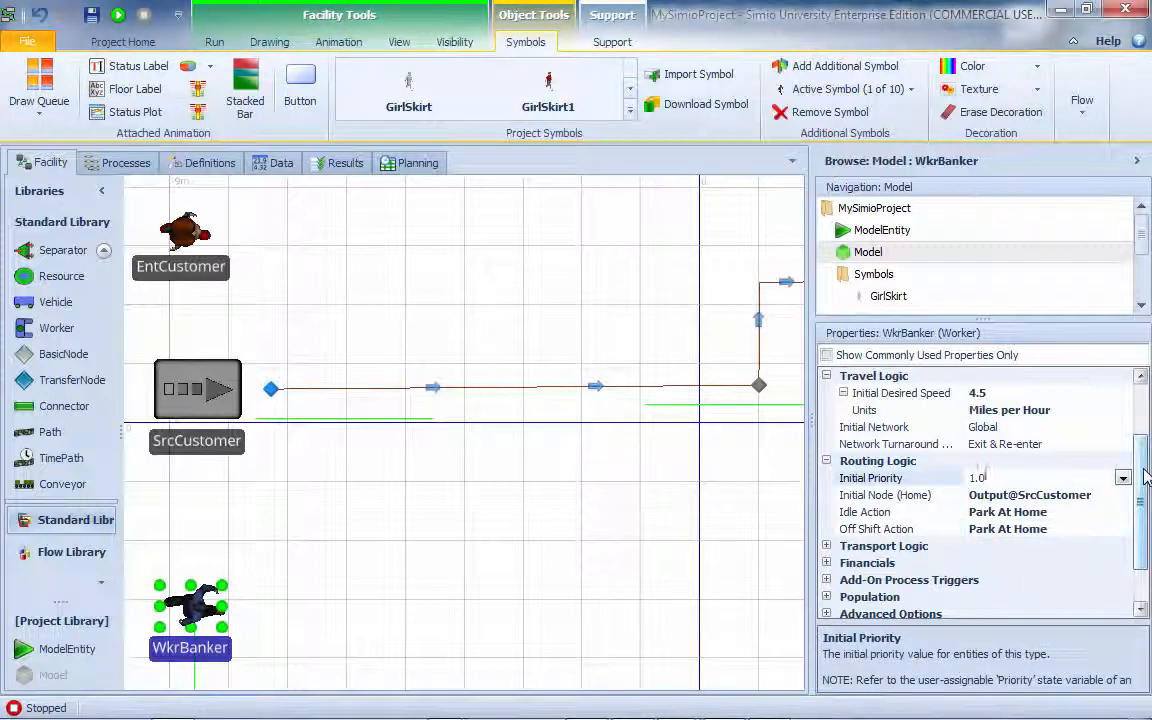
drag(1143, 478, 1145, 423)
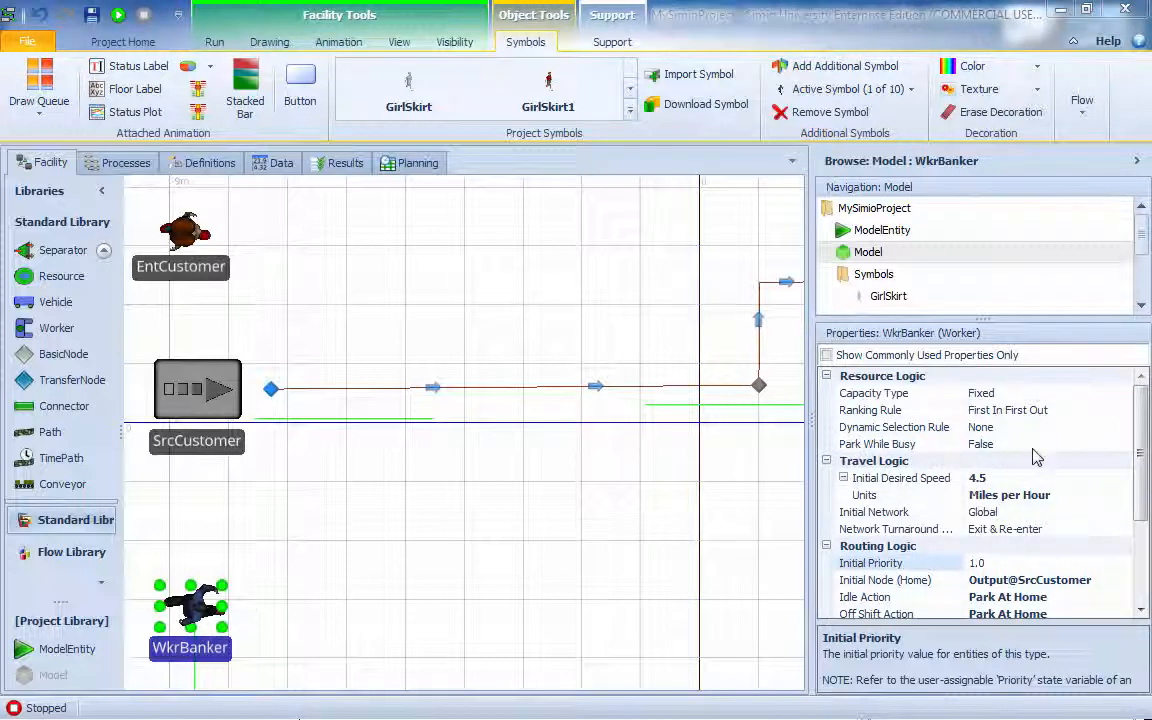
click(1121, 444)
click(1123, 444)
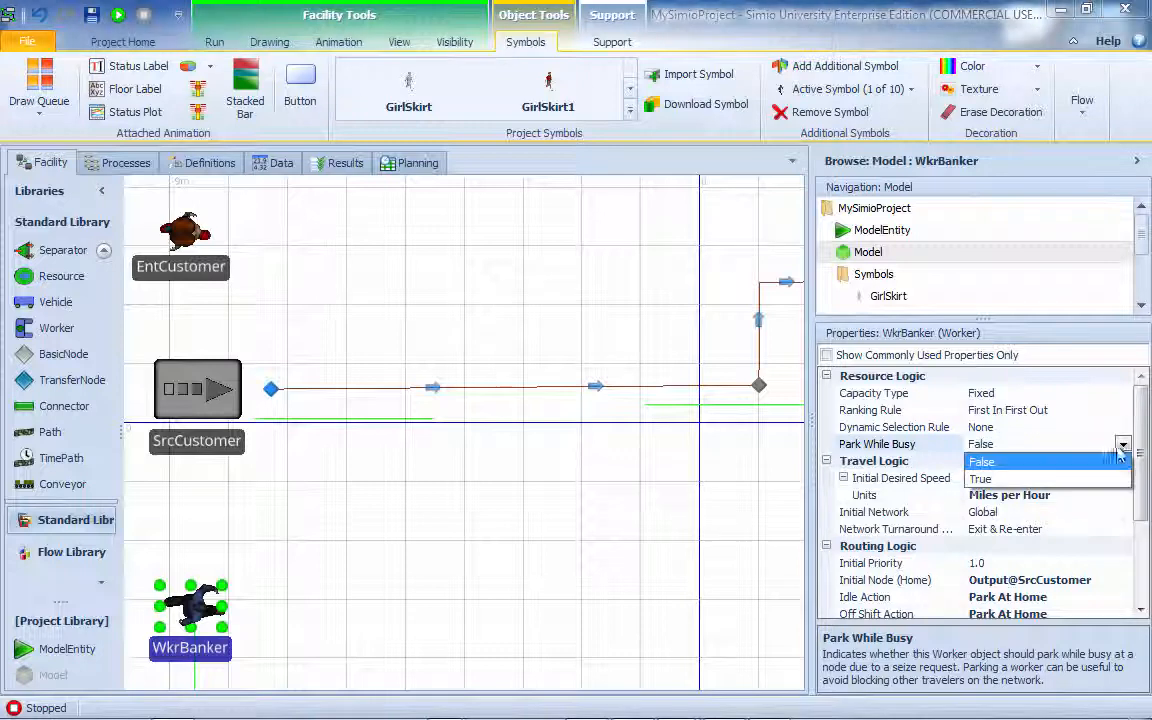
click(985, 479)
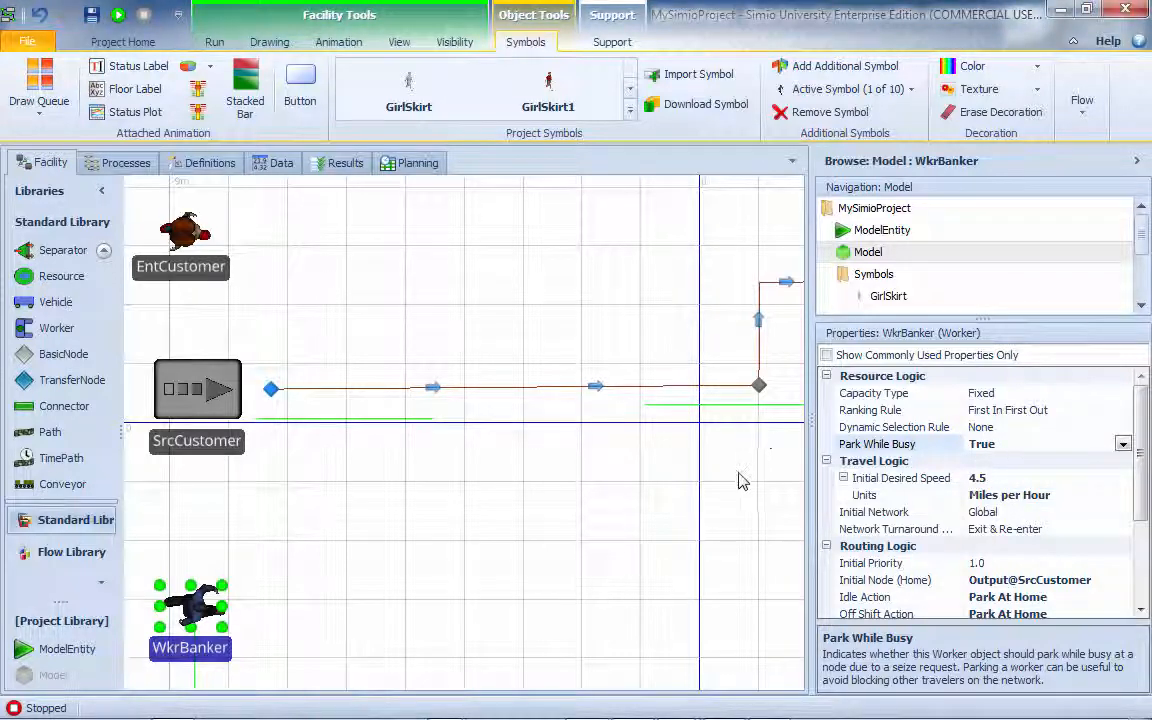
Step: Turn the right-end orientation point of TRoom's parking queue down toward the desk
drag(740, 478, 436, 485)
click(575, 370)
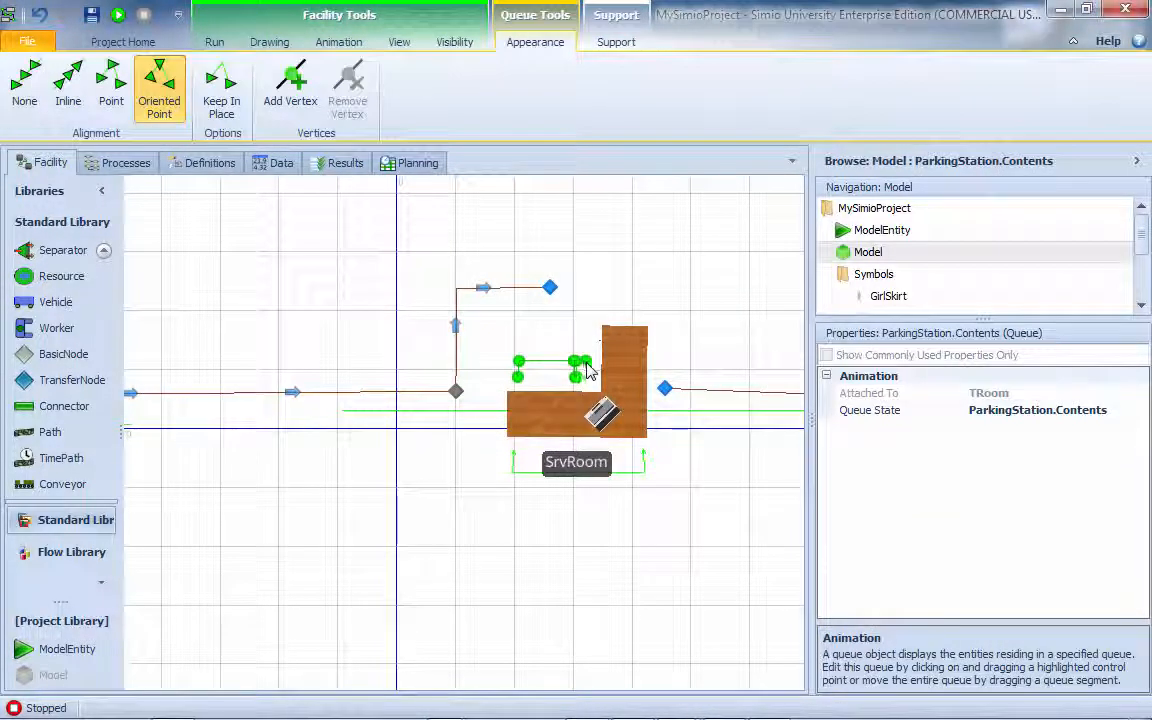
drag(586, 362, 574, 384)
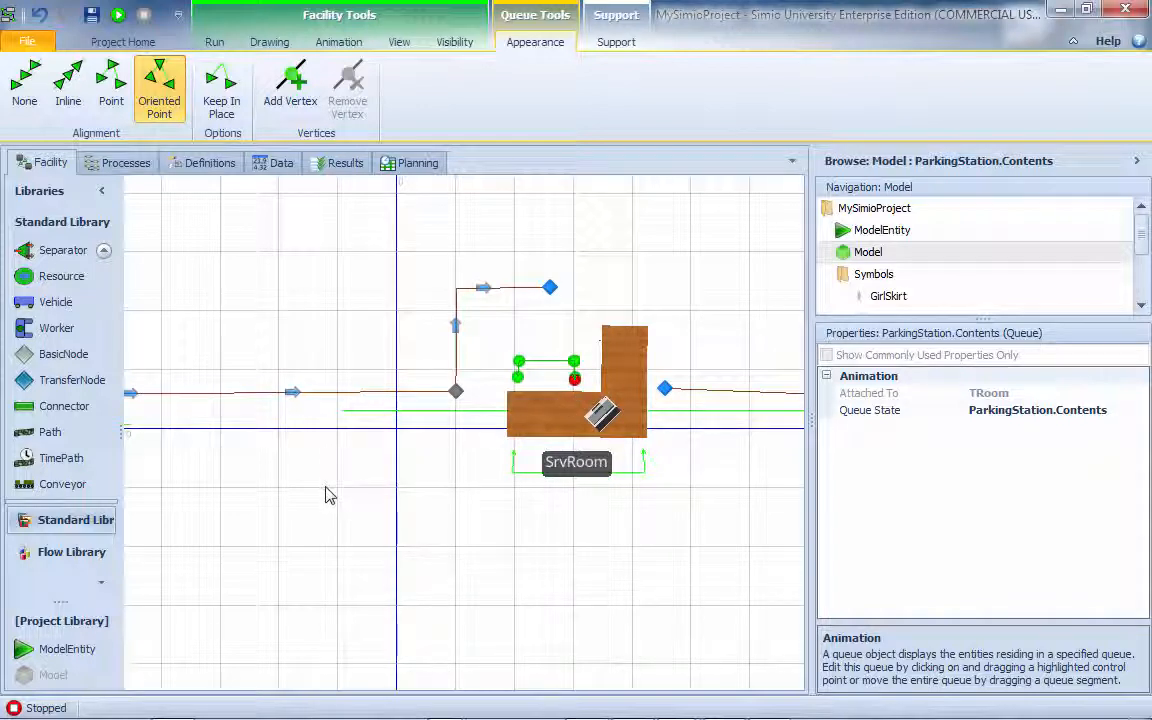
Step: Run the whole bank model and switch the facility animation to the 3D view
mouse_move(329, 494)
mouse_down()
mouse_move(545, 481)
mouse_move(589, 499)
mouse_move(493, 521)
mouse_up()
scroll(585, 505, down, 2)
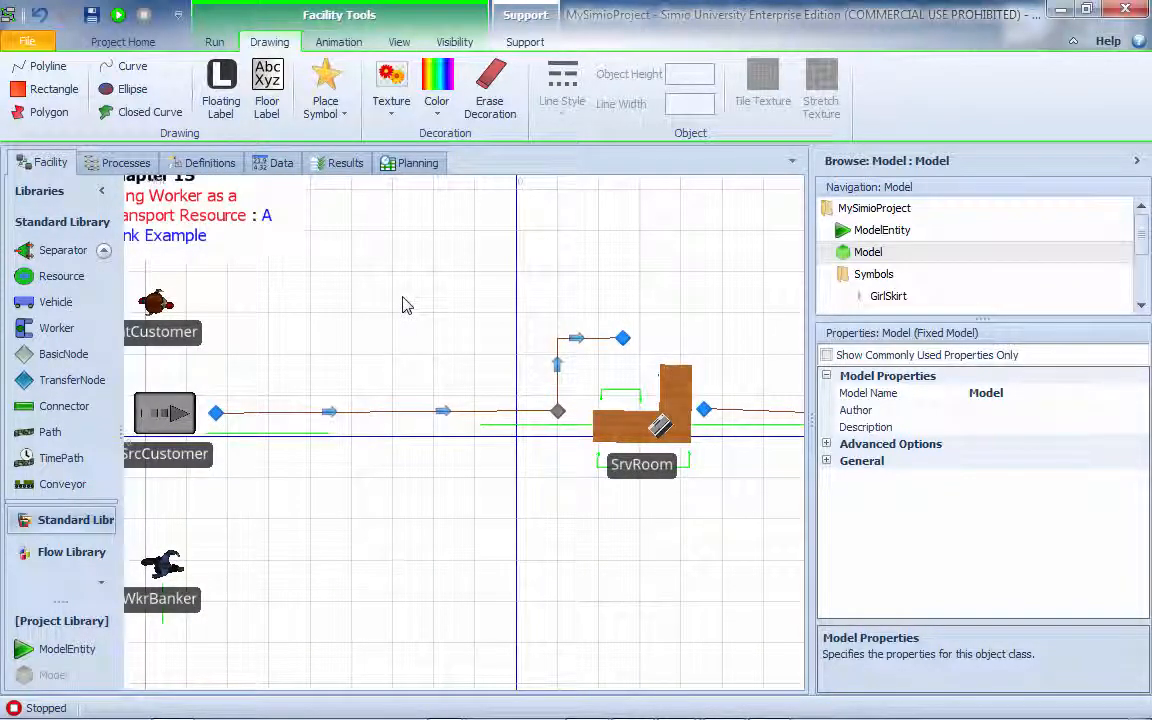
scroll(404, 303, down, 1)
scroll(655, 248, down, 1)
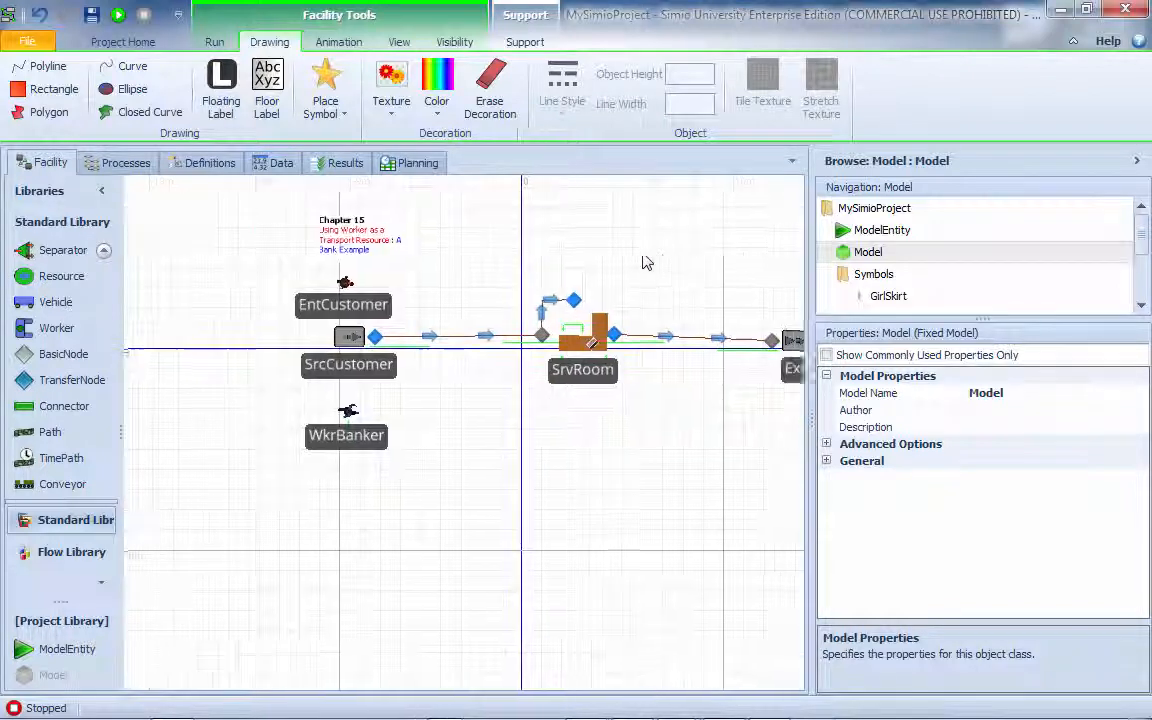
click(214, 42)
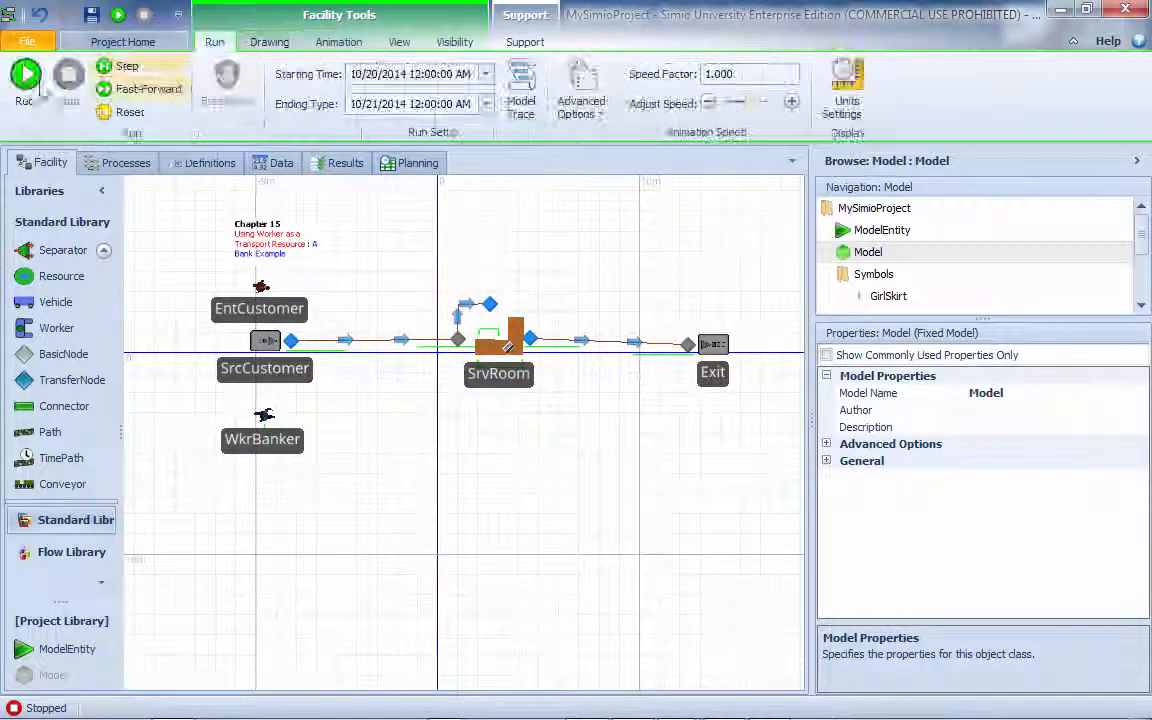
click(26, 82)
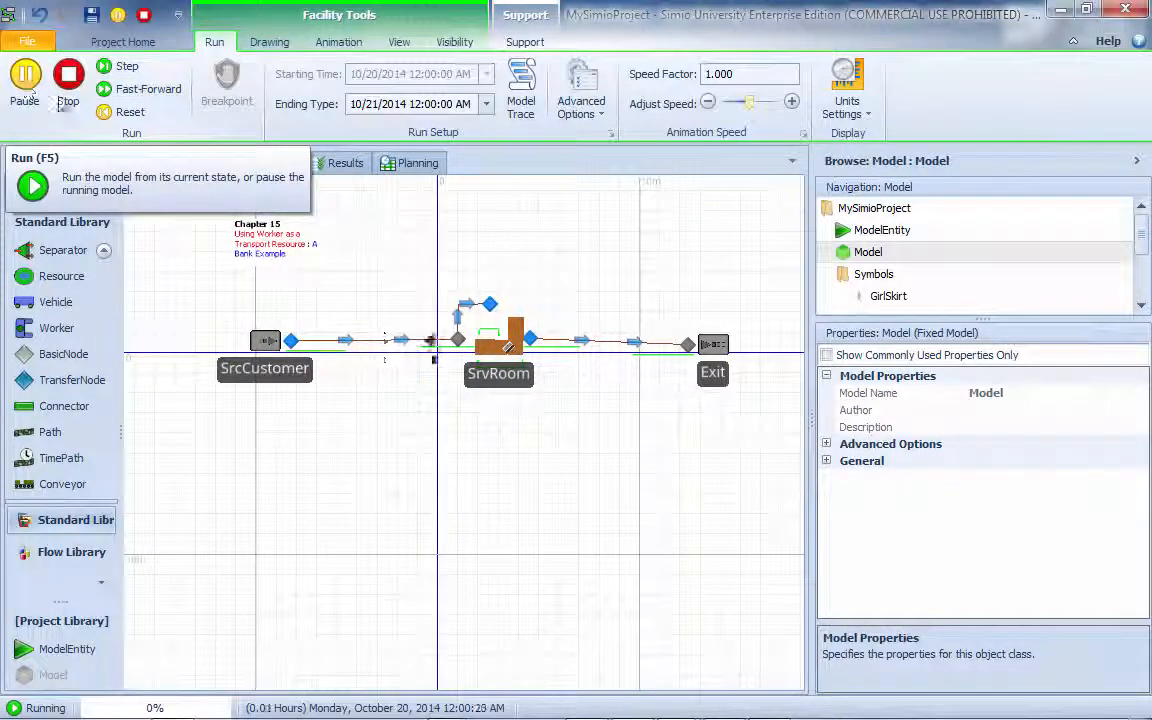
scroll(388, 389, up, 1)
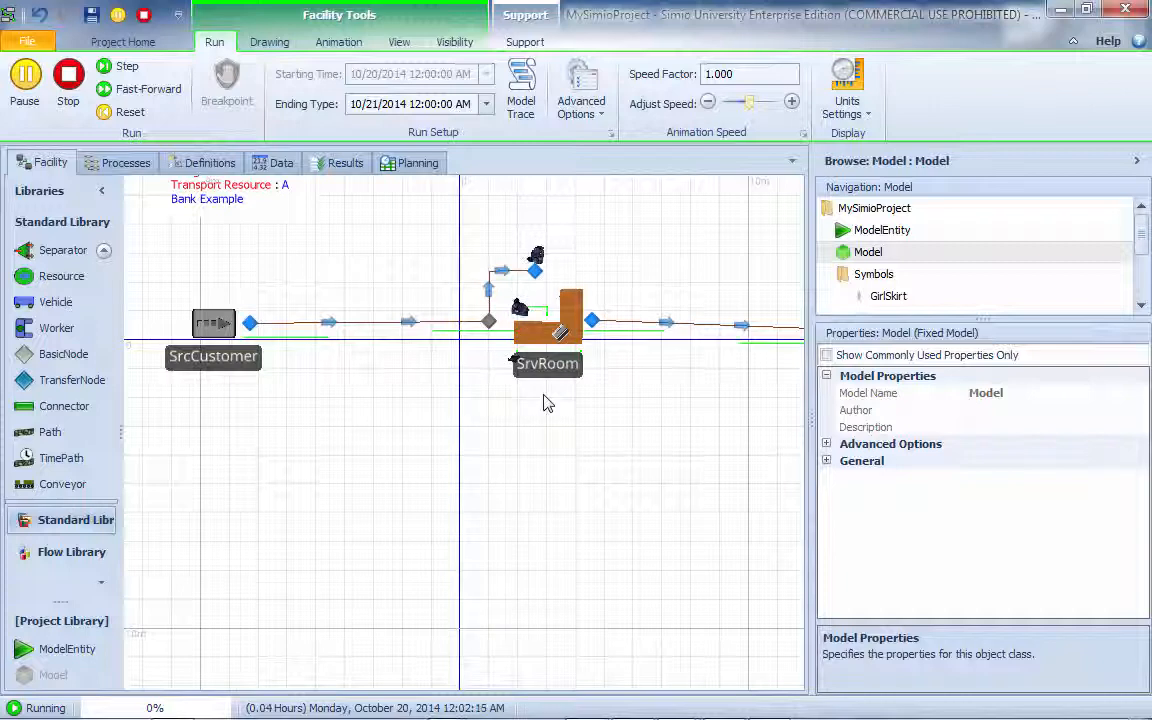
key(3)
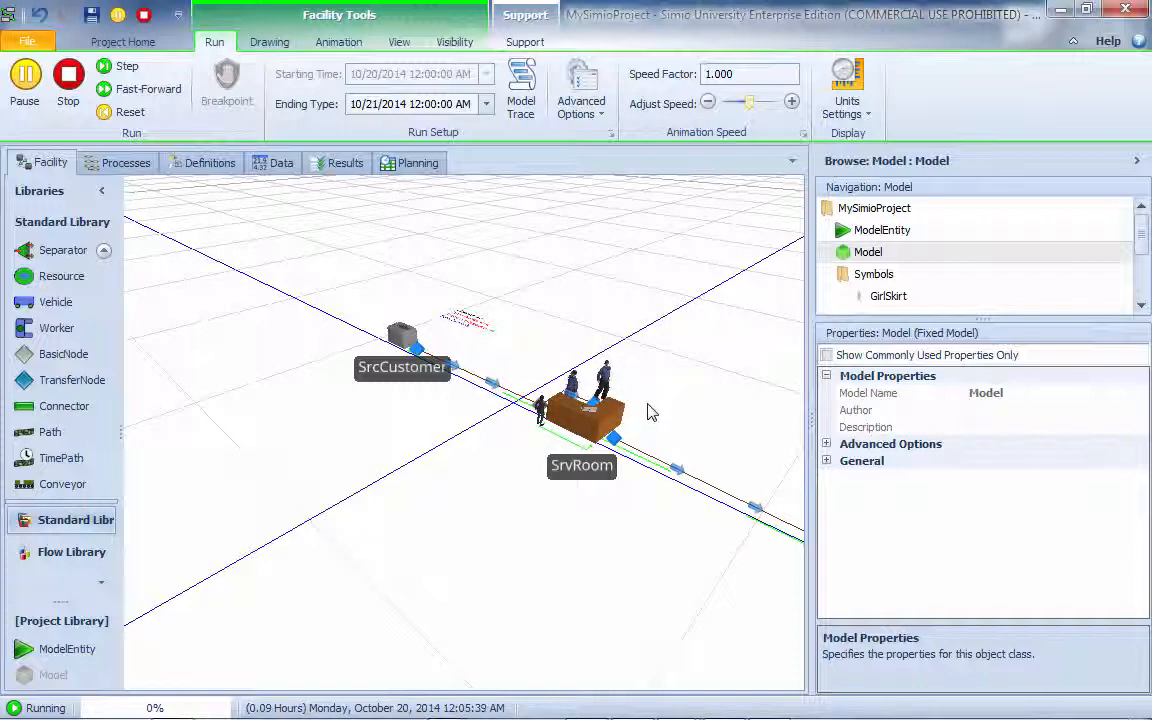
Step: Return the facility animation to the 2D view, restart the run, and watch the worker at the SrvRoom desk
key(2)
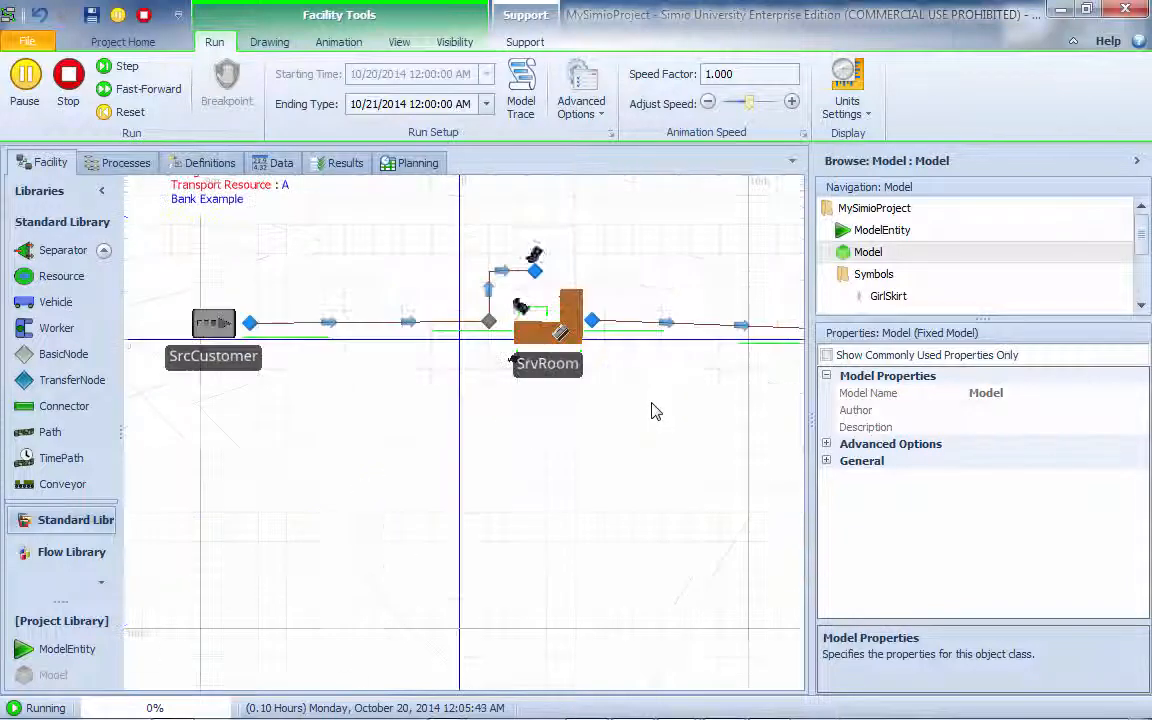
click(536, 269)
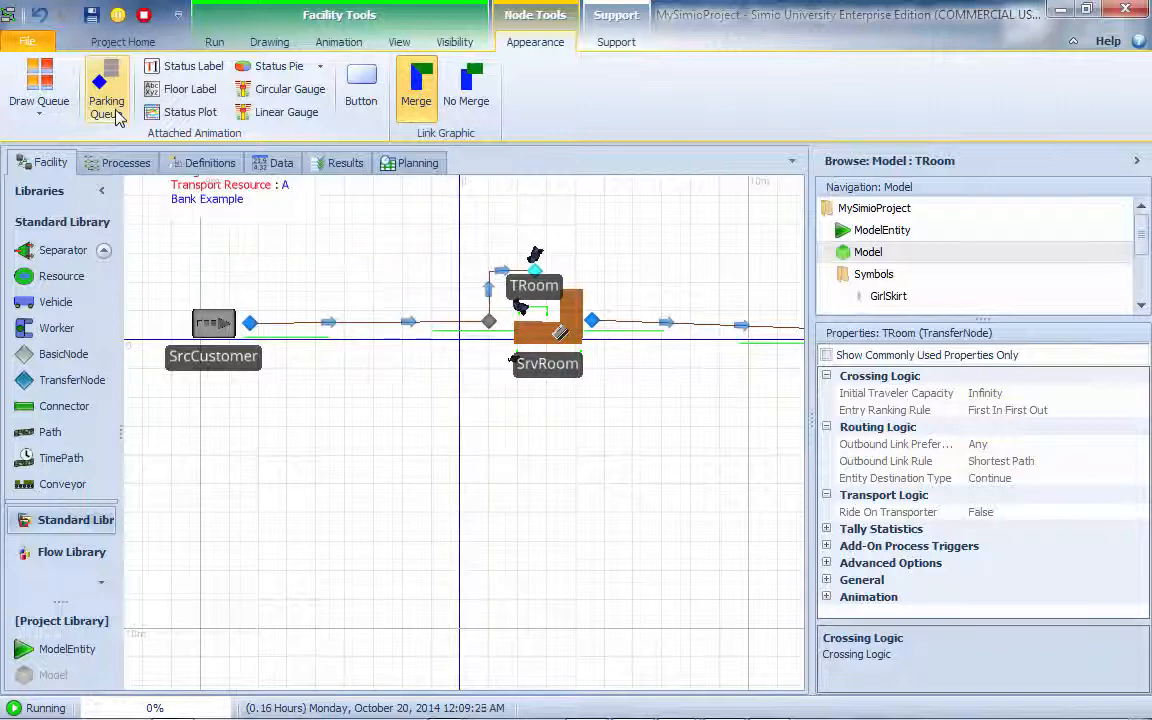
click(143, 15)
click(118, 15)
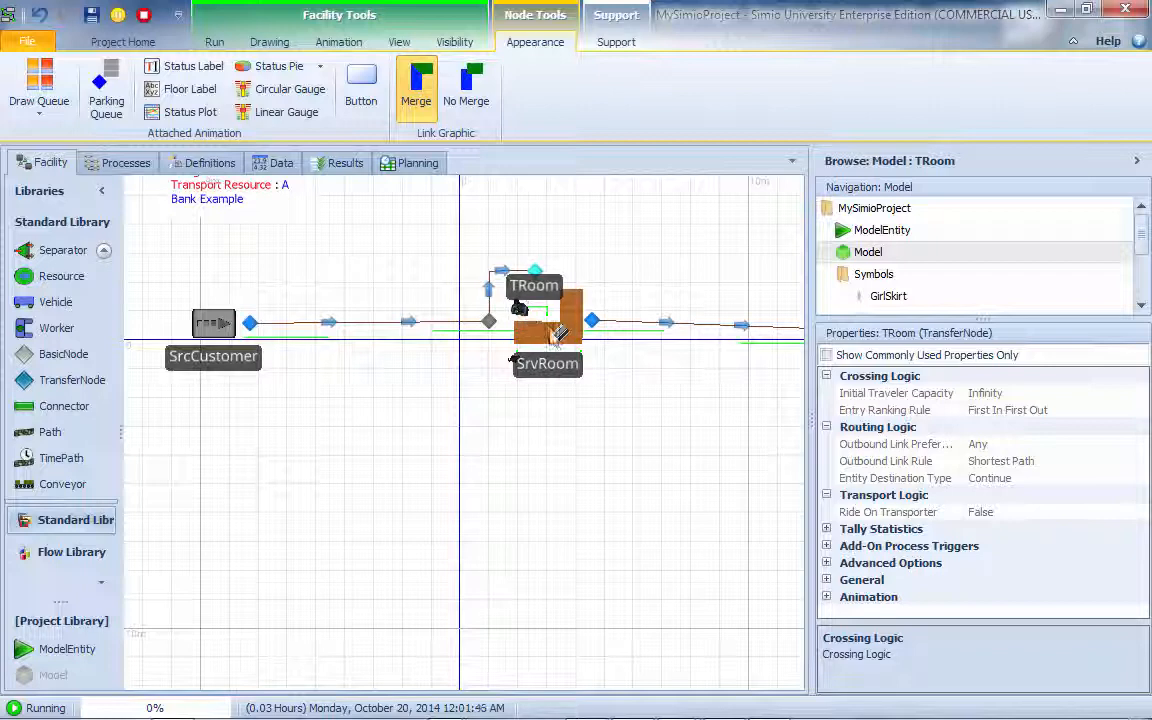
scroll(590, 392, up, 3)
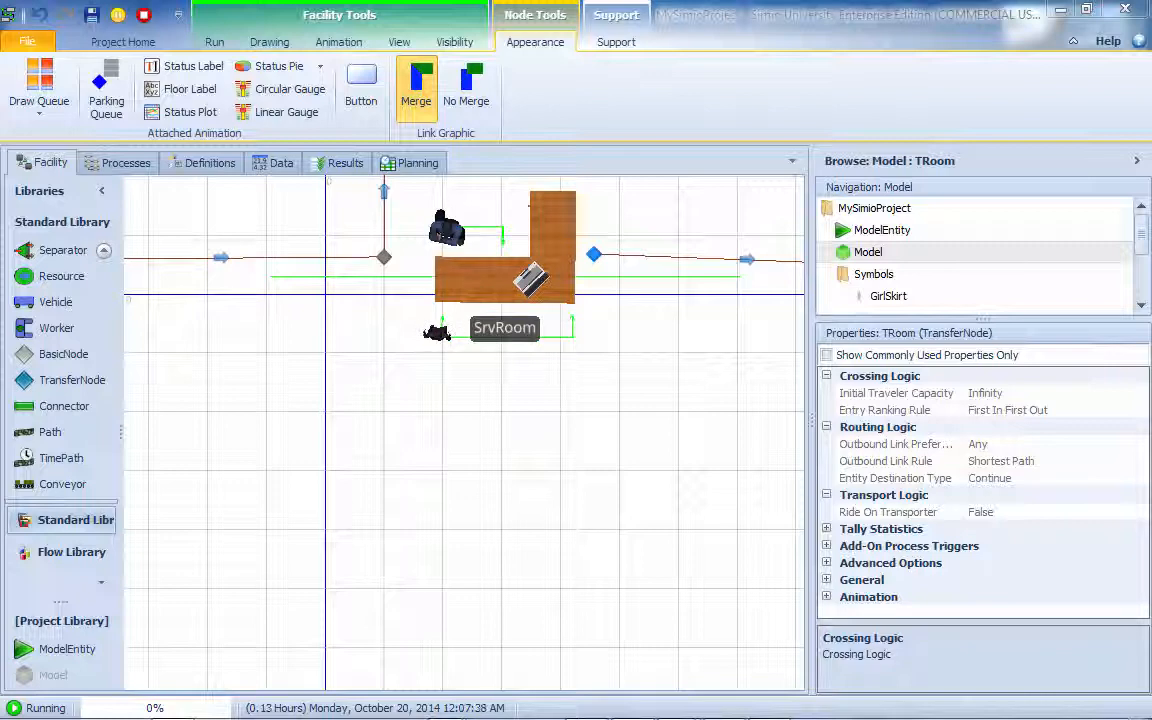
click(540, 427)
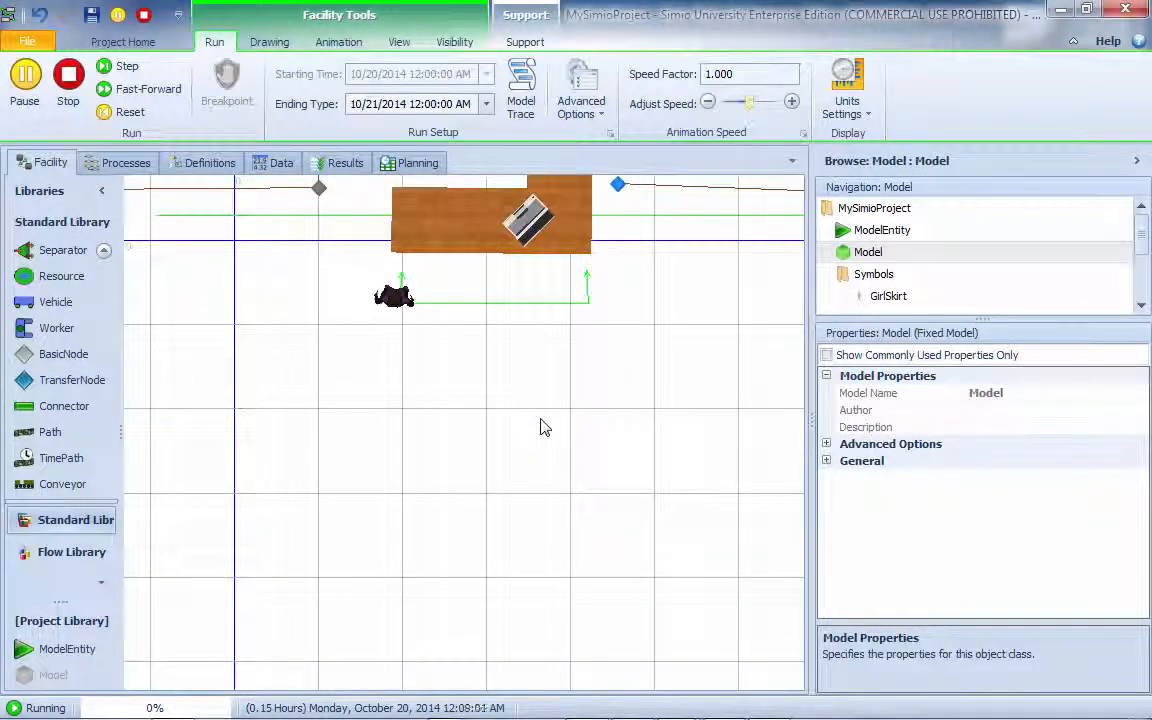
scroll(540, 430, down, 2)
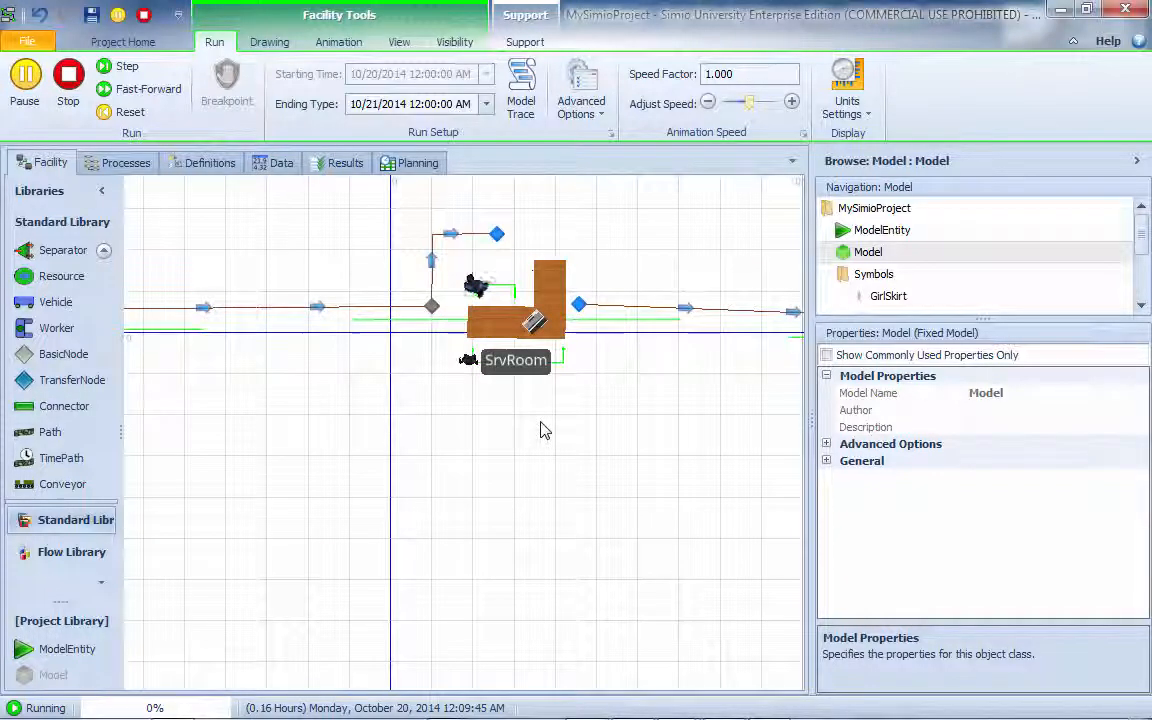
Step: Set the animation Speed Factor to 4
click(707, 76)
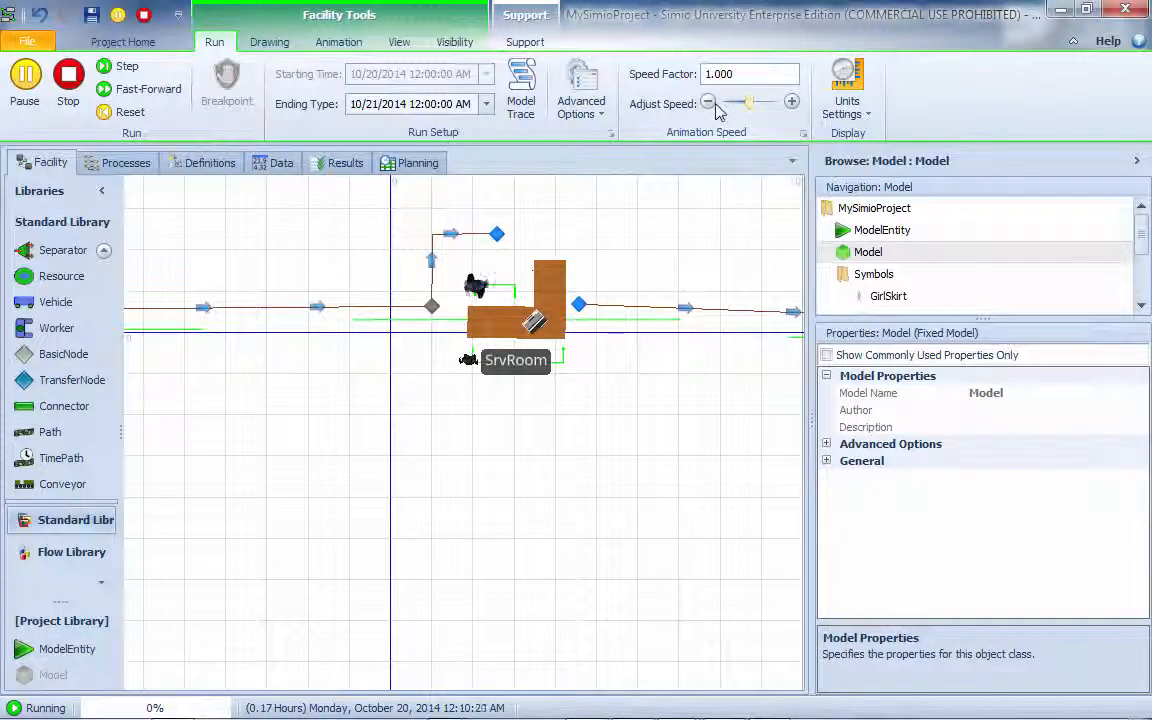
key(Delete)
text(4)
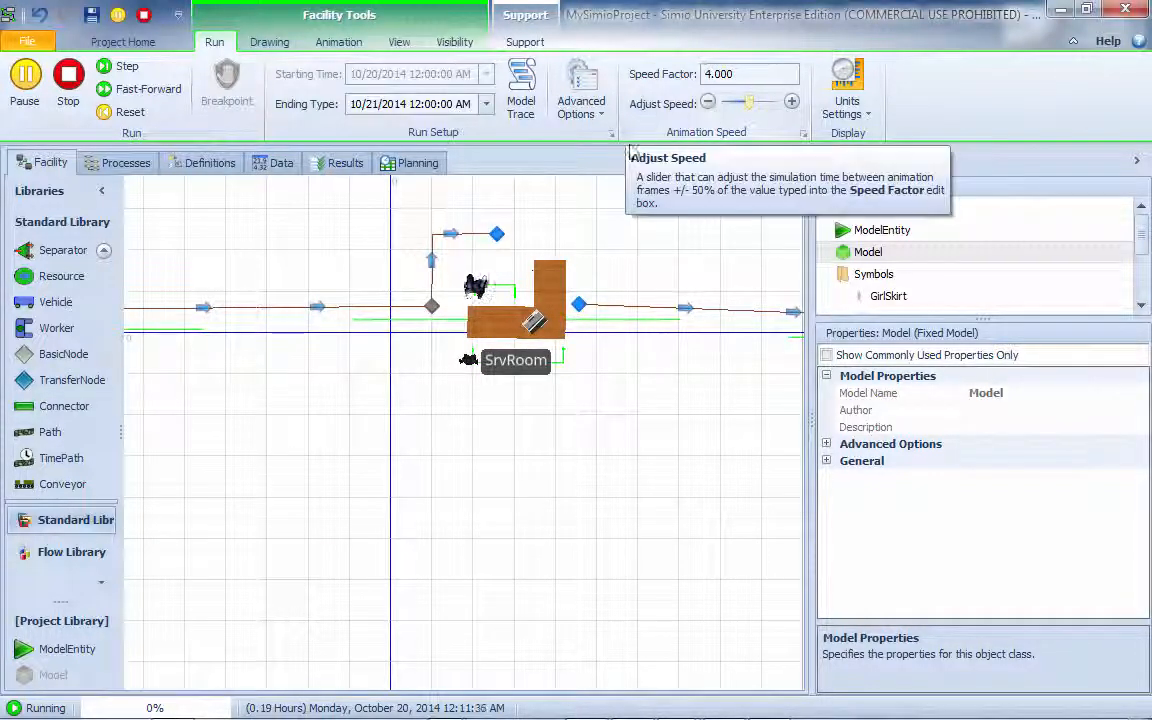
Step: Watch the customers and the banker between SrcCustomer and the SrvRoom desk, and stop the simulation run
drag(272, 461, 477, 440)
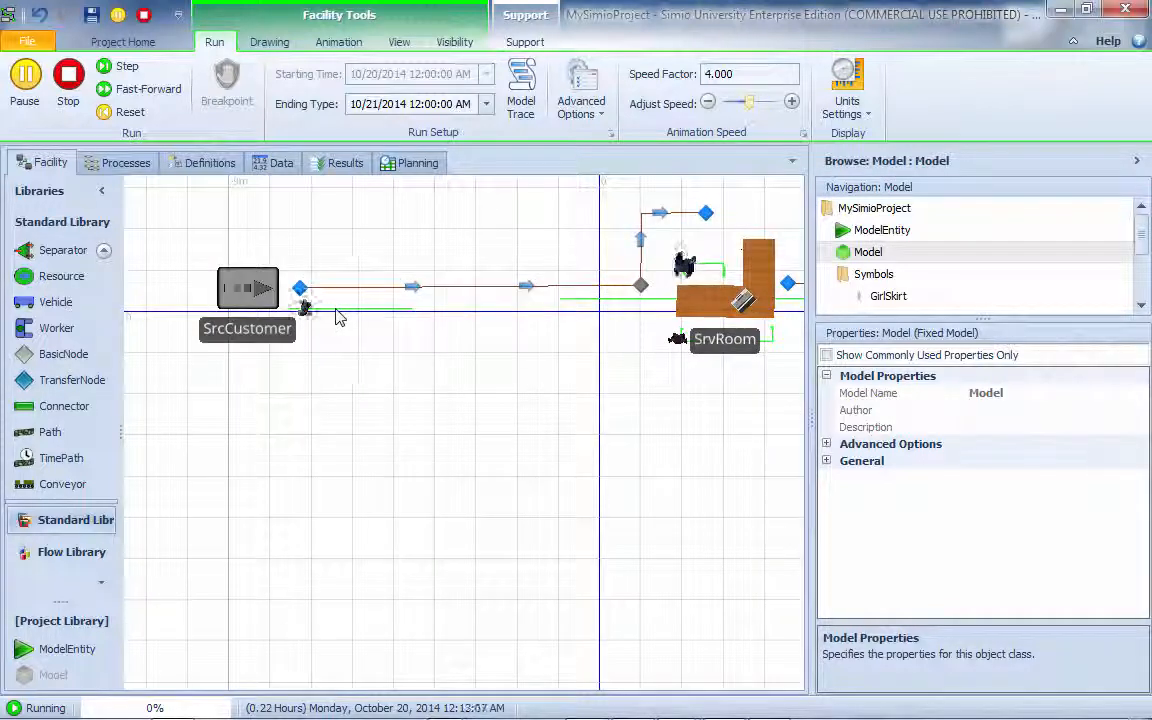
drag(645, 490, 450, 506)
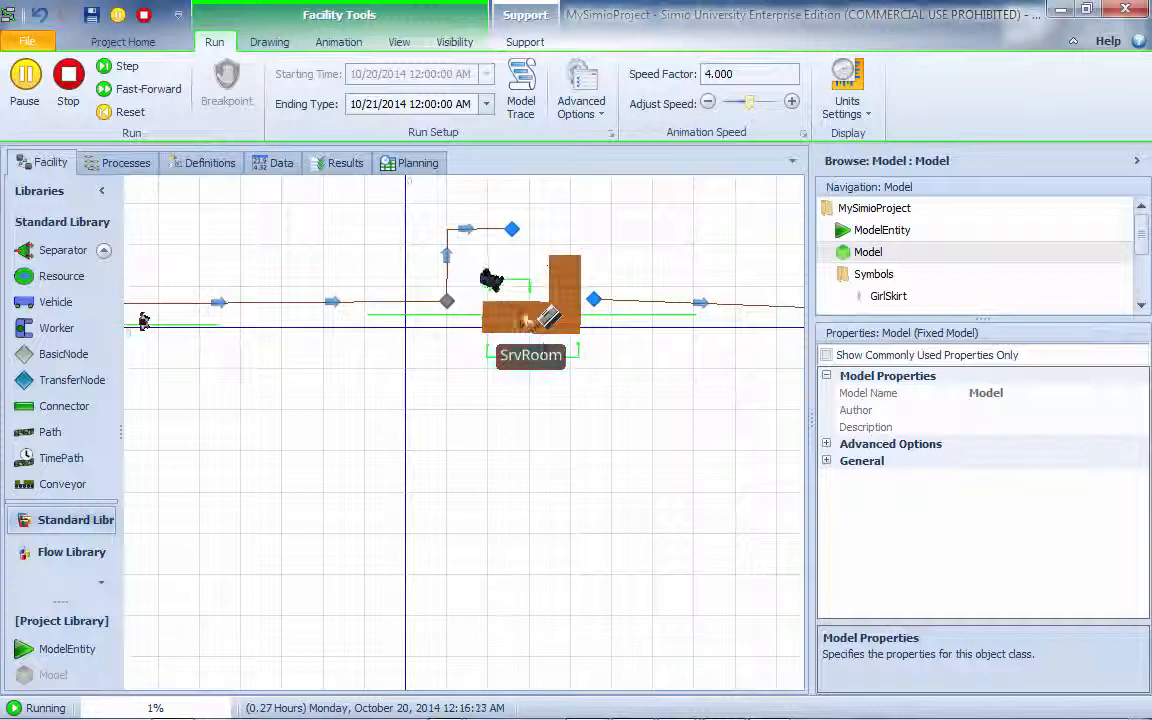
click(68, 76)
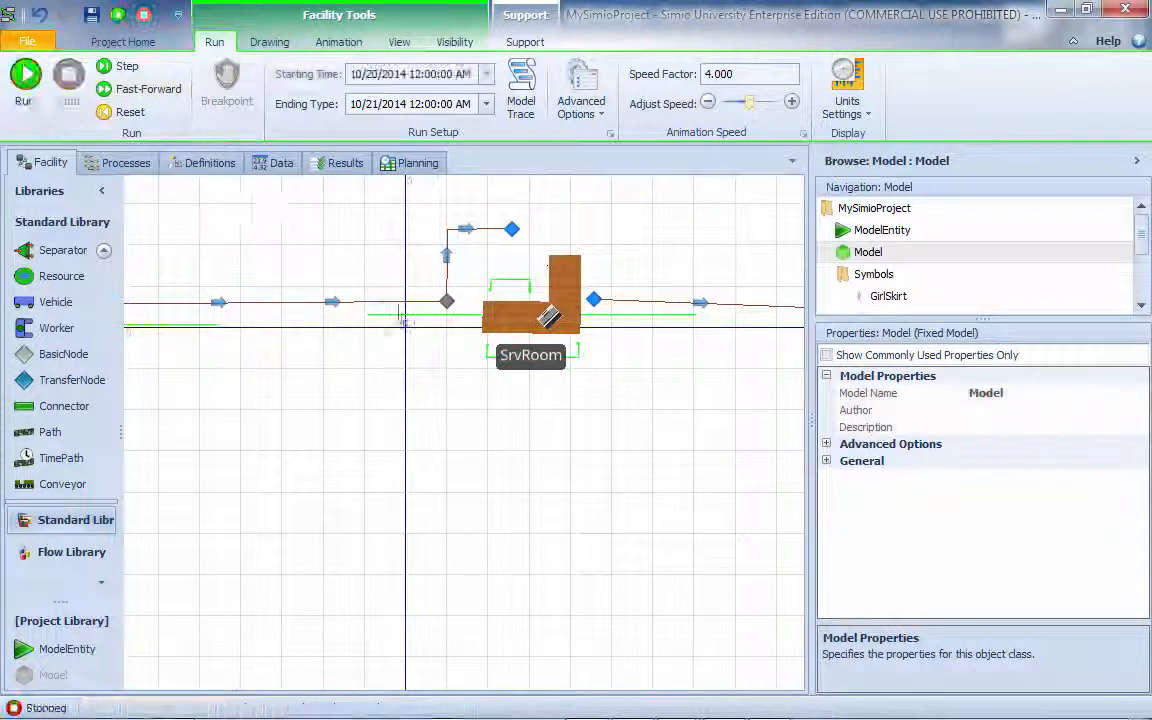
click(505, 330)
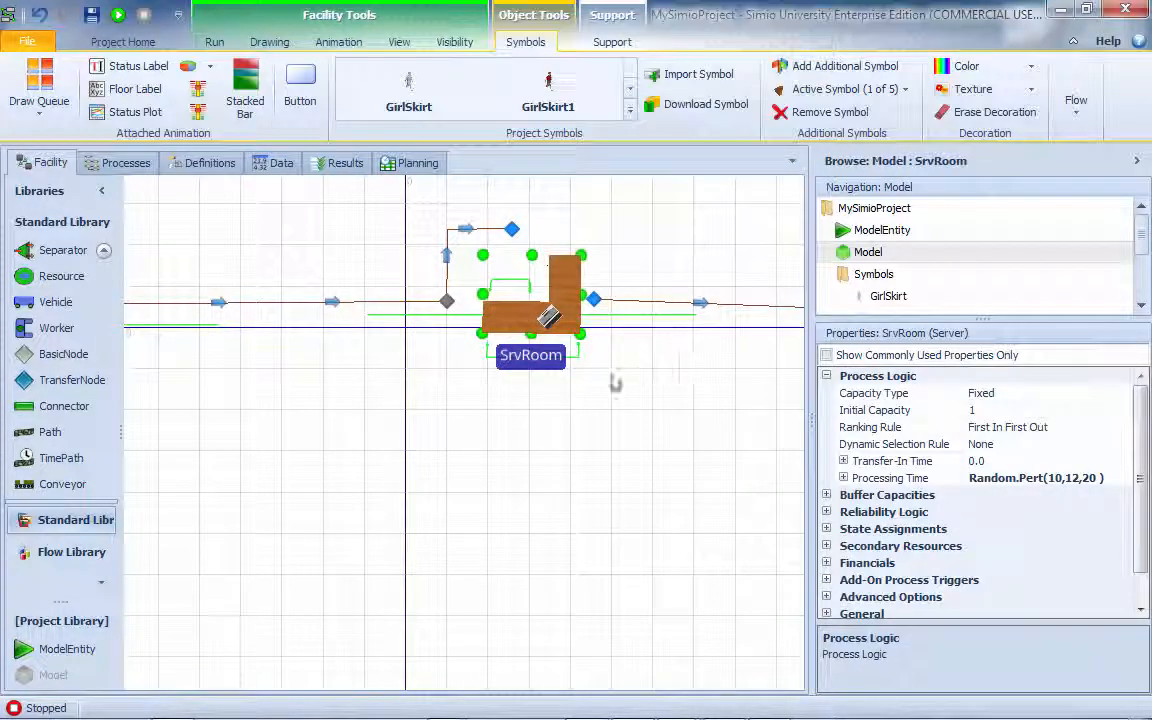
key(F2)
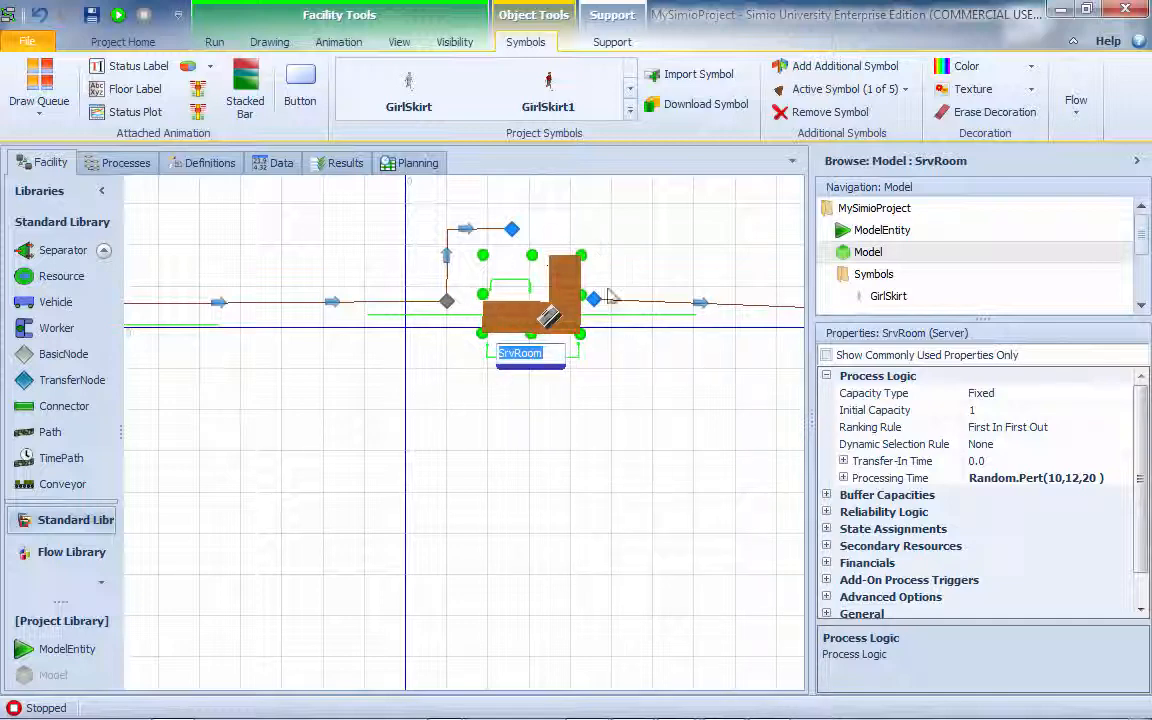
click(653, 352)
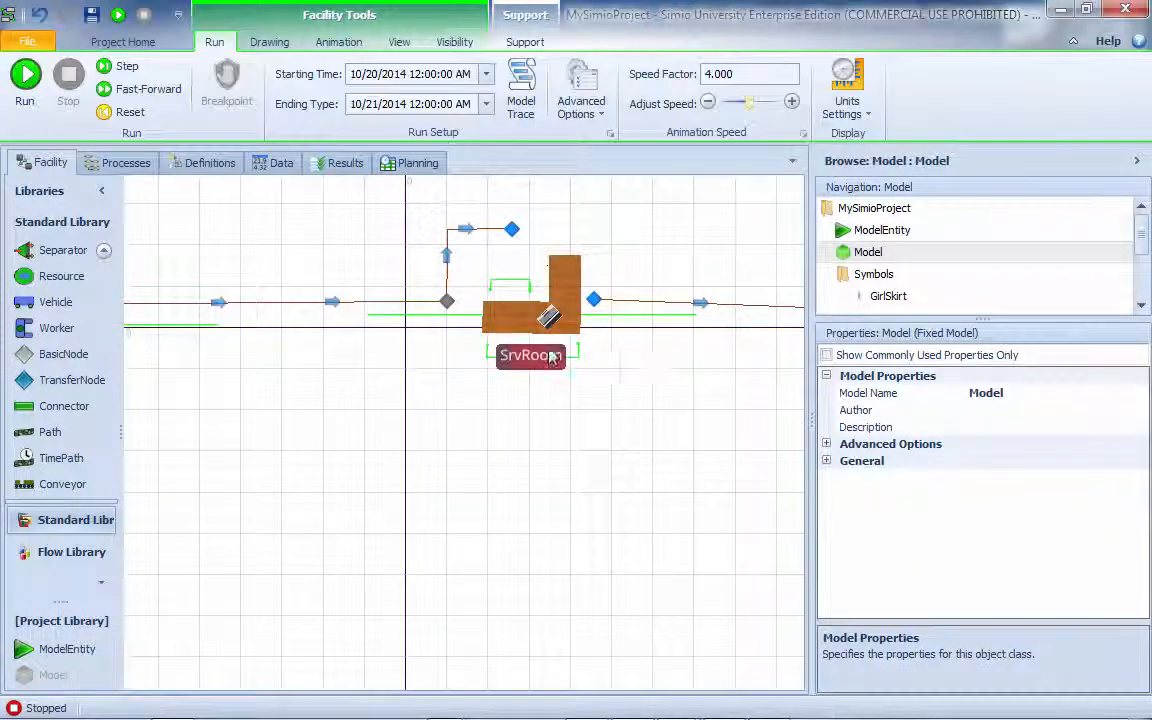
Step: Add a Before Processing row to SrvRoom's Other Resource Seizes with the specific object WkrBanker
click(527, 301)
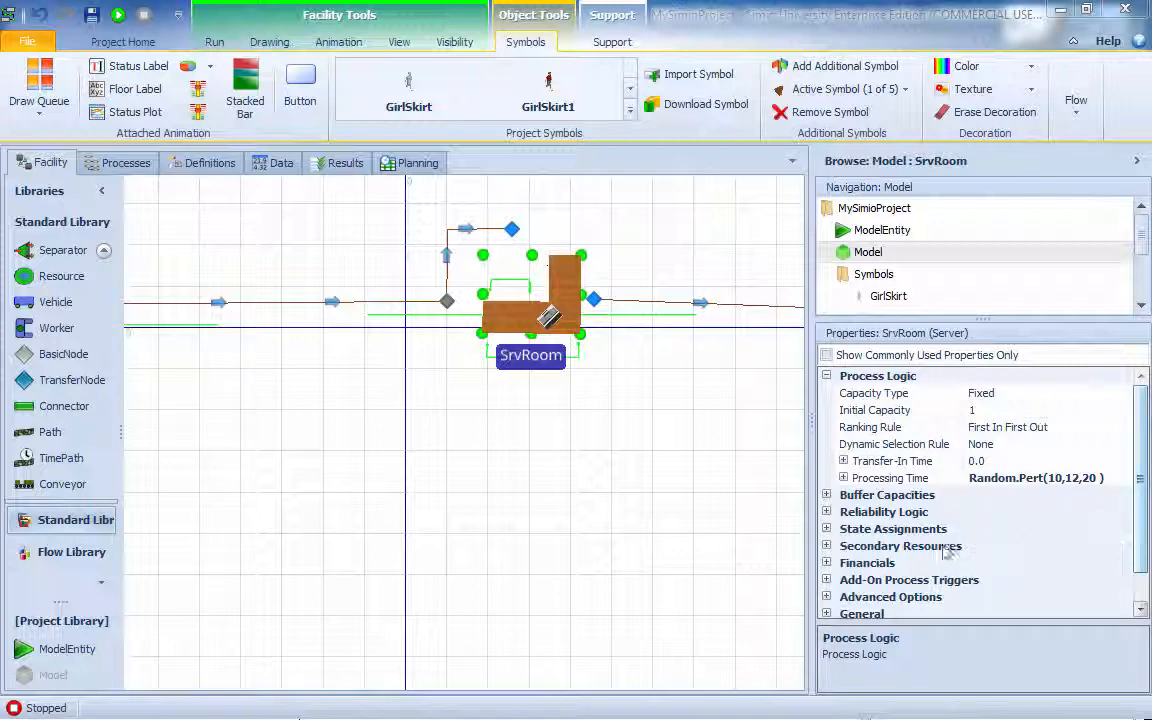
click(826, 547)
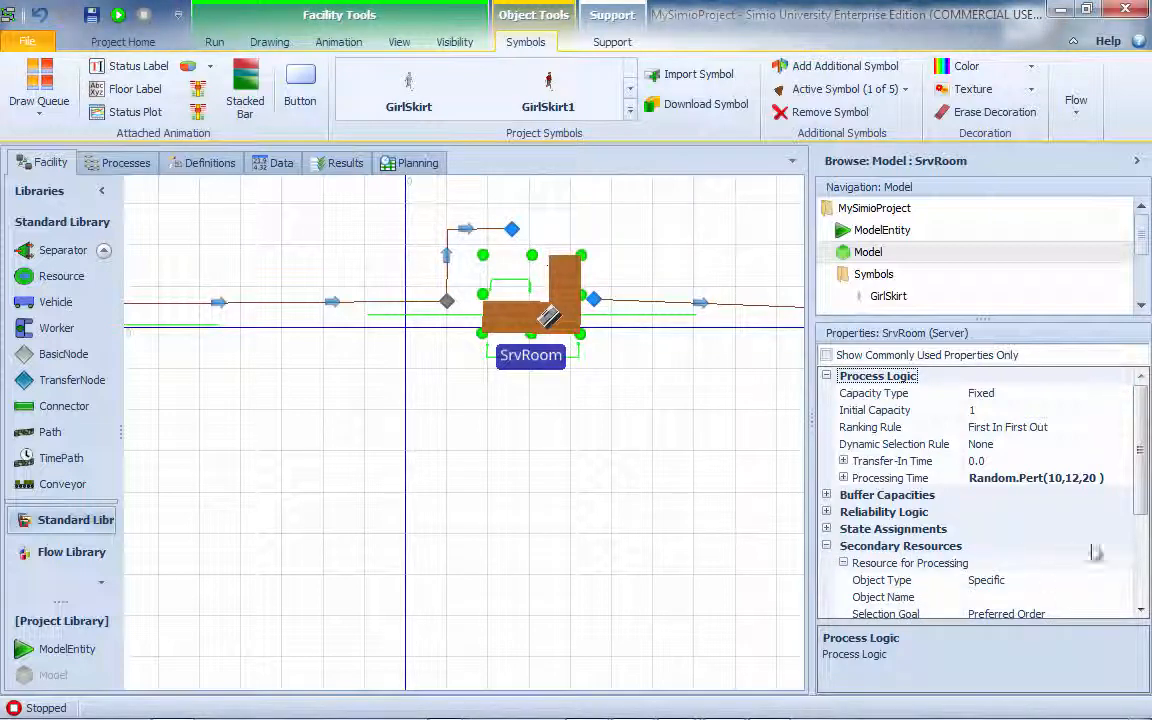
scroll(1143, 520, down, 1)
scroll(1143, 520, down, 3)
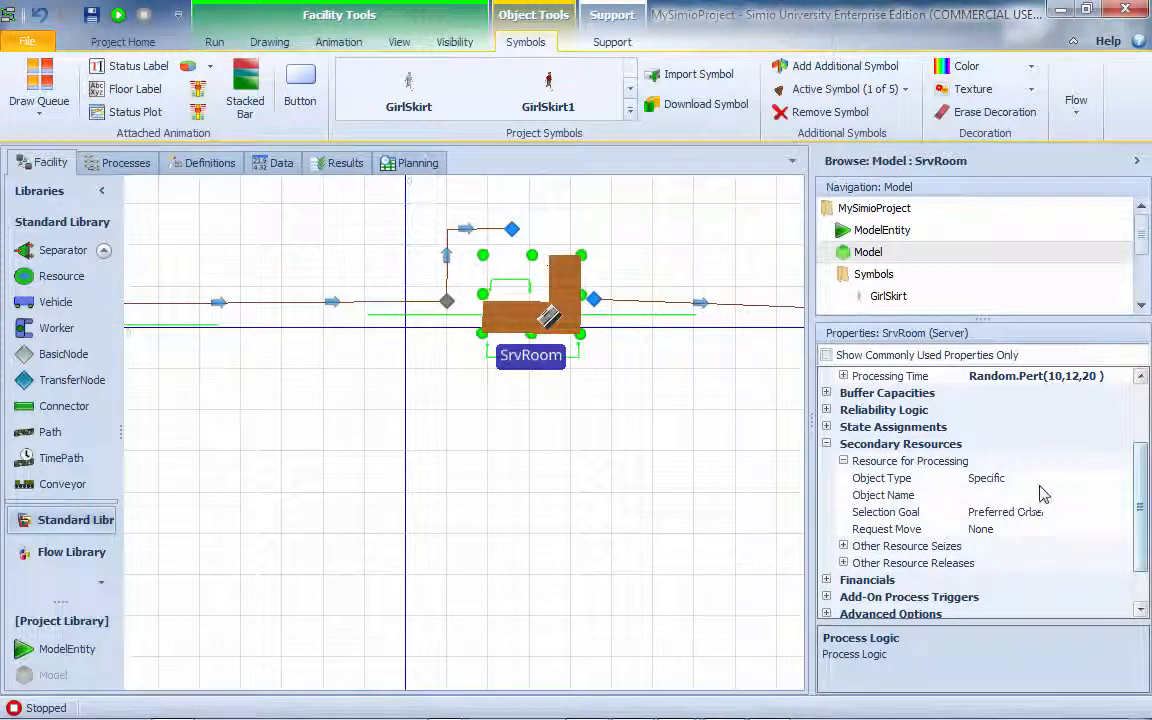
click(1091, 494)
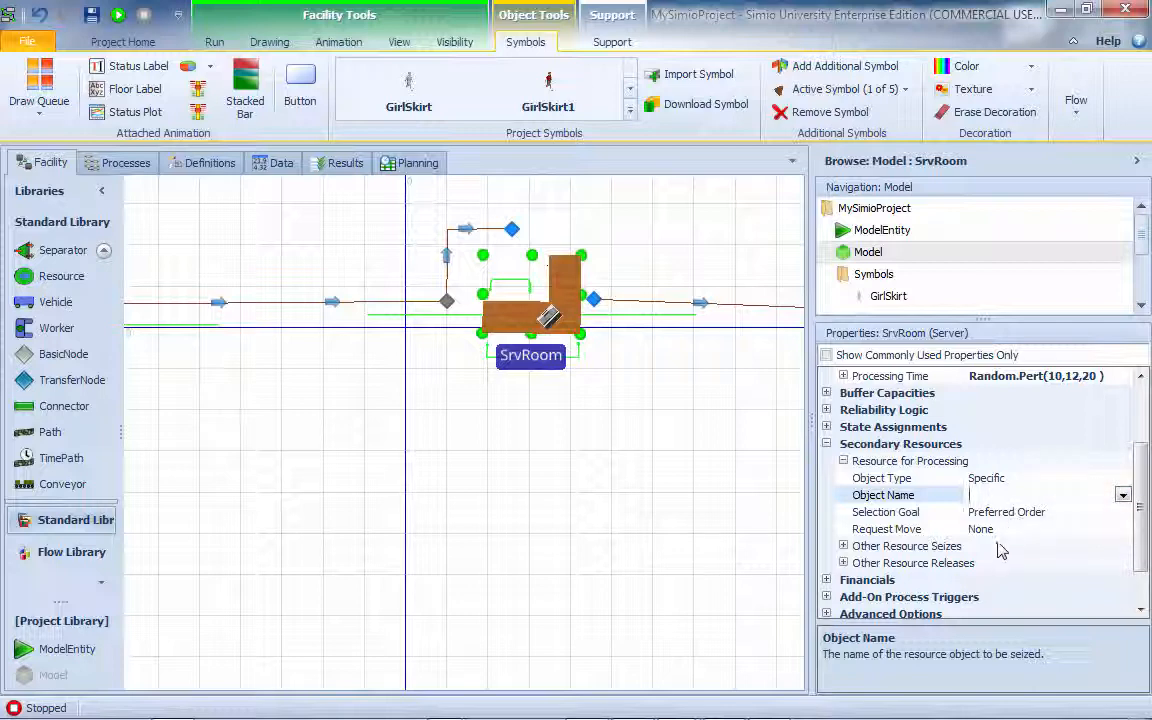
click(843, 546)
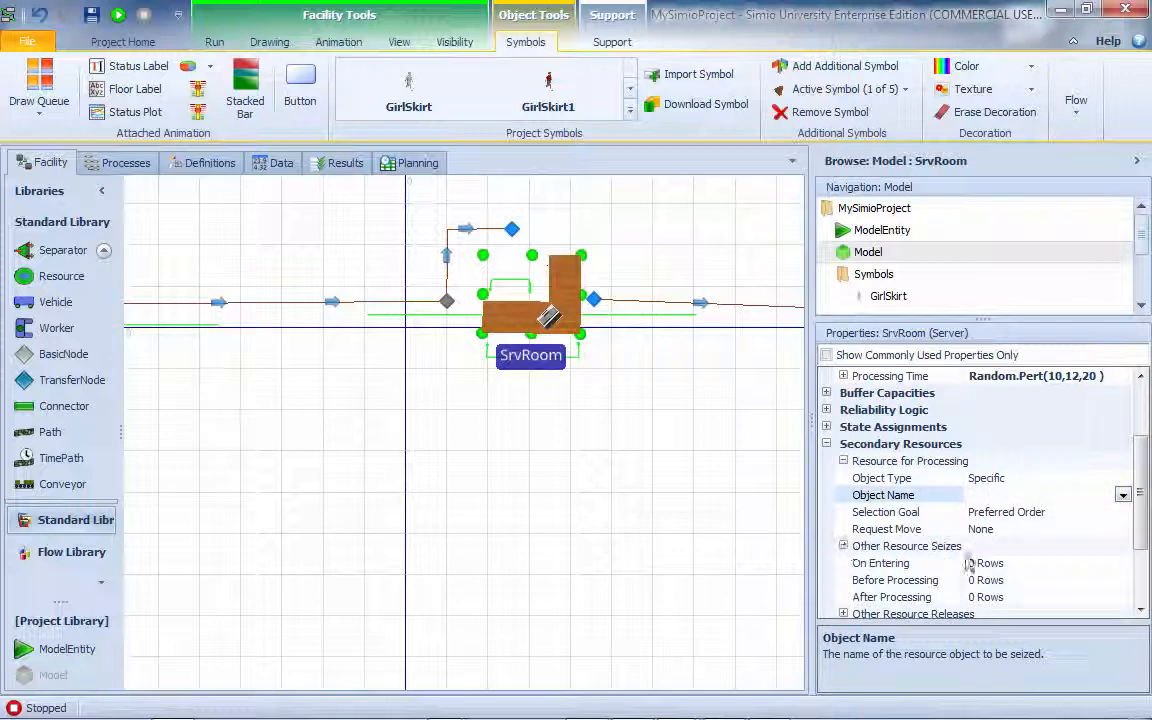
click(1033, 583)
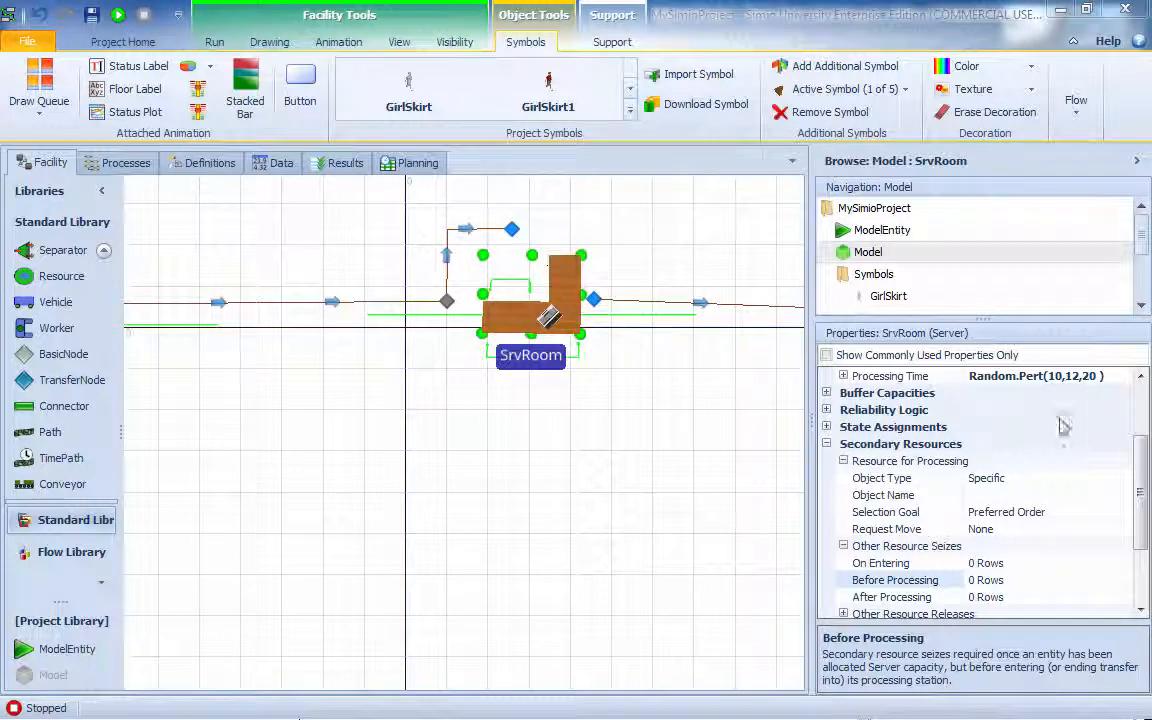
click(1125, 580)
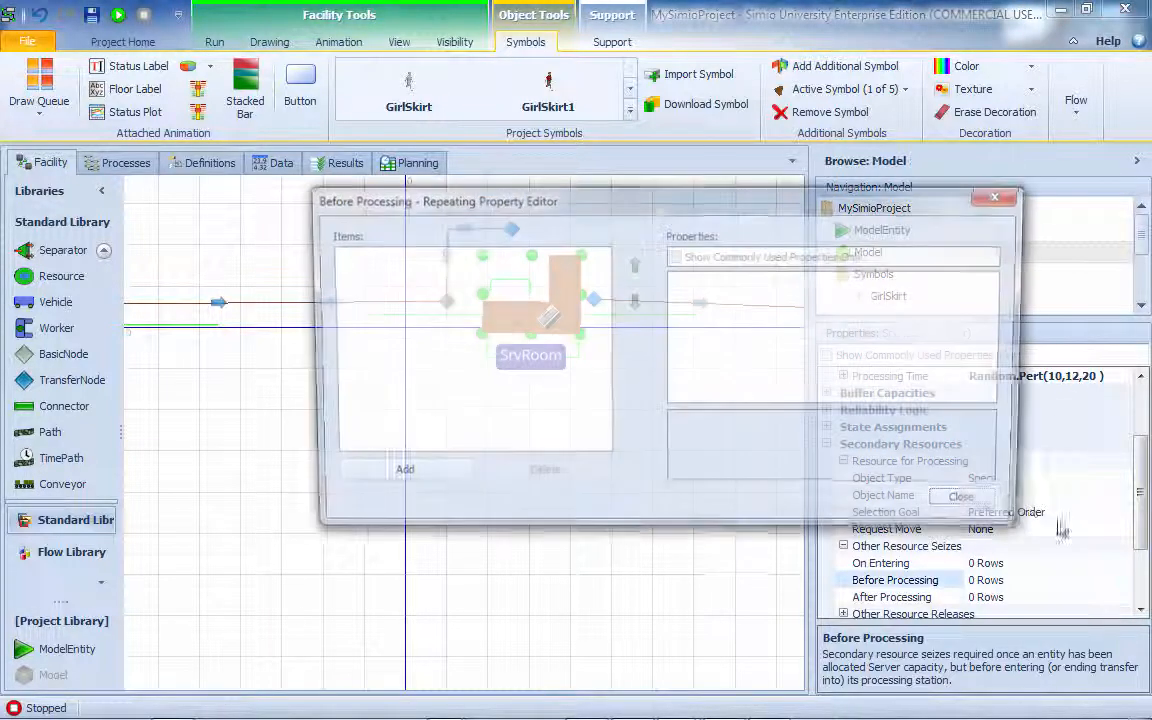
click(442, 472)
click(887, 313)
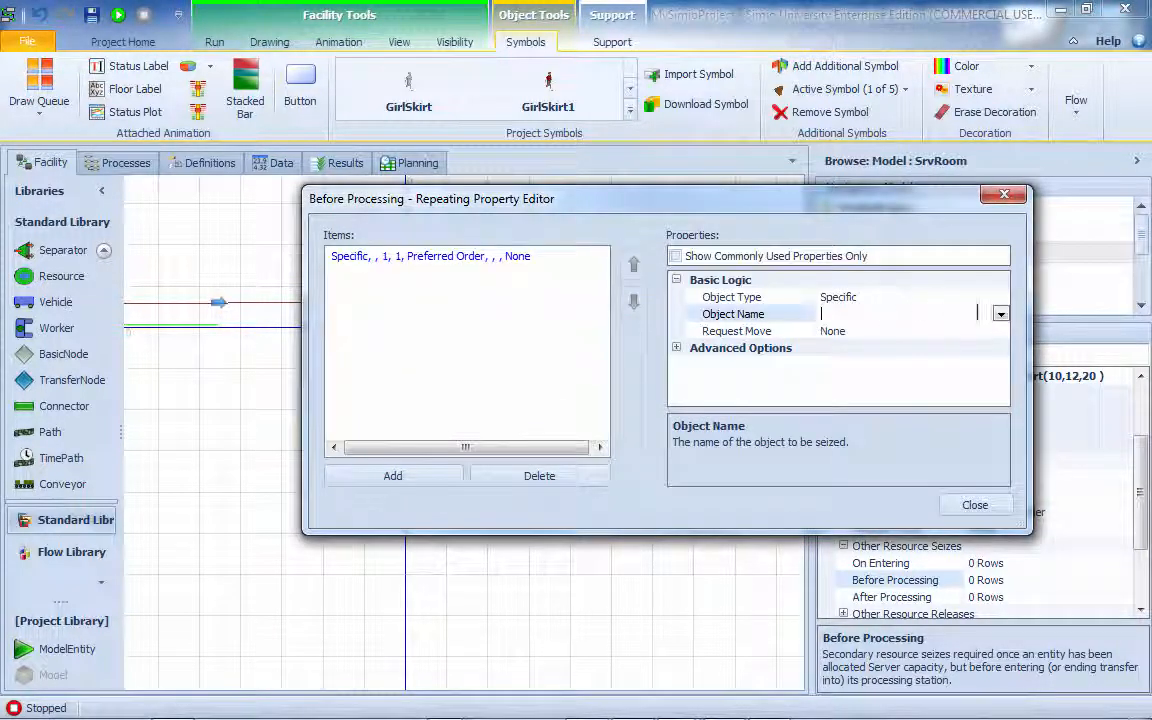
click(1000, 314)
click(848, 382)
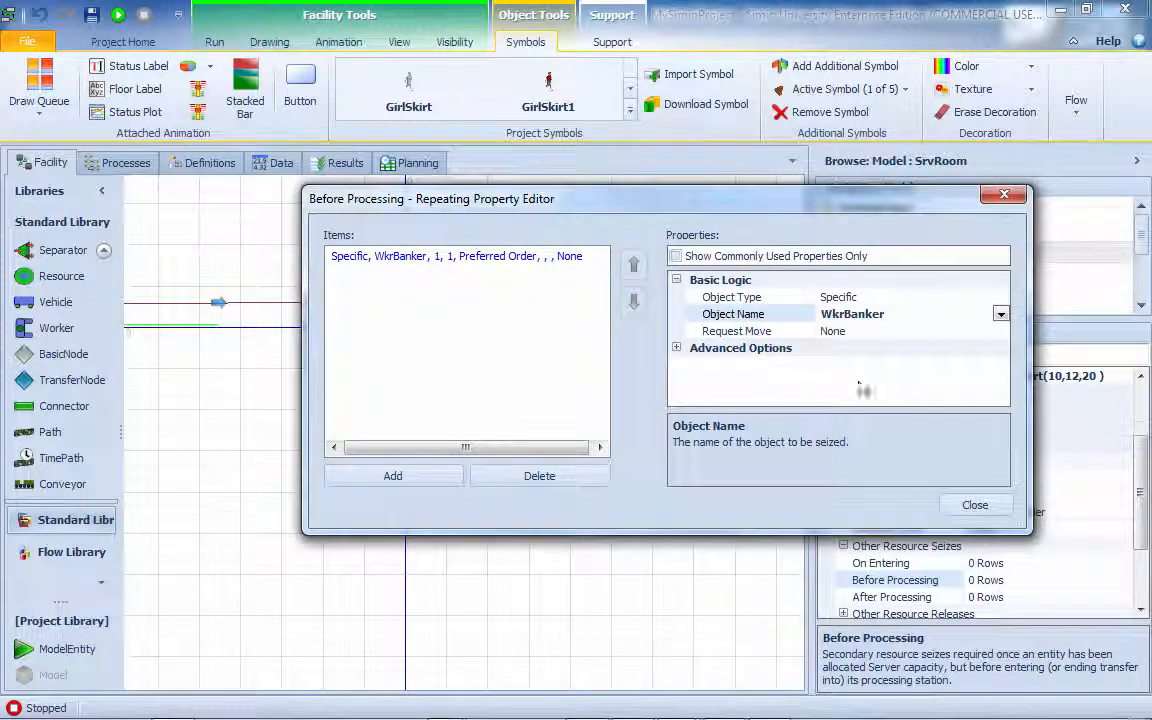
Step: Set the WkrBanker seize row's Request Move to To Node with TRoom as the Destination Node
click(862, 336)
click(1000, 331)
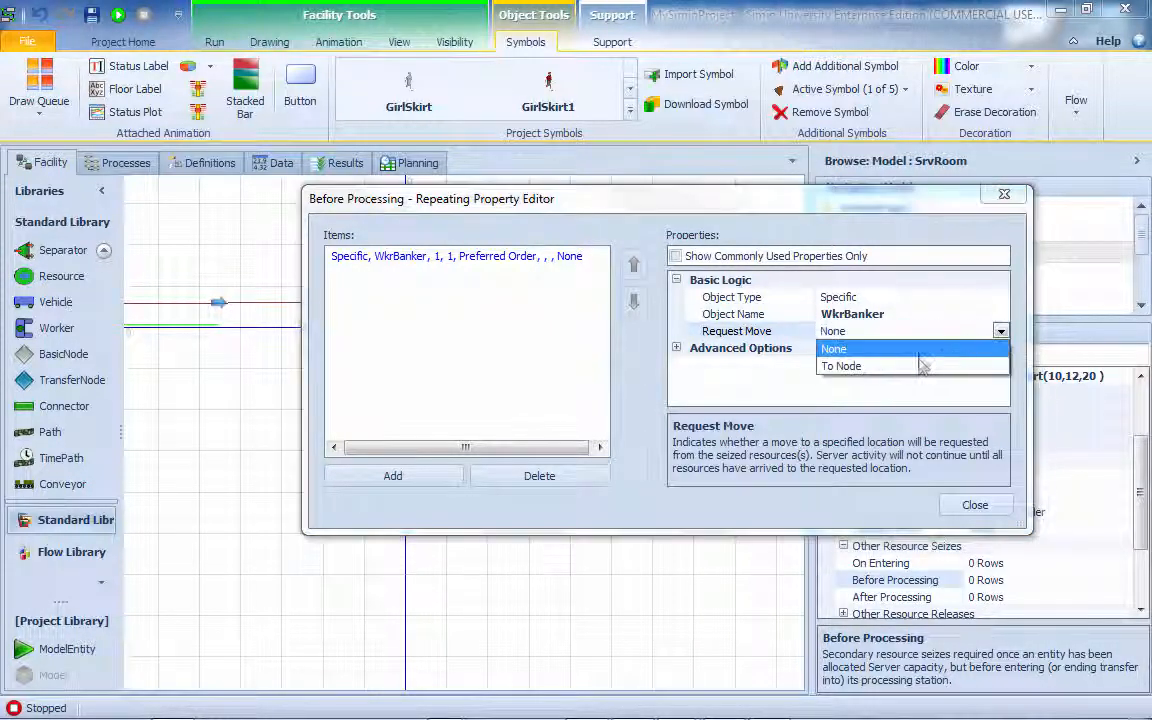
click(880, 367)
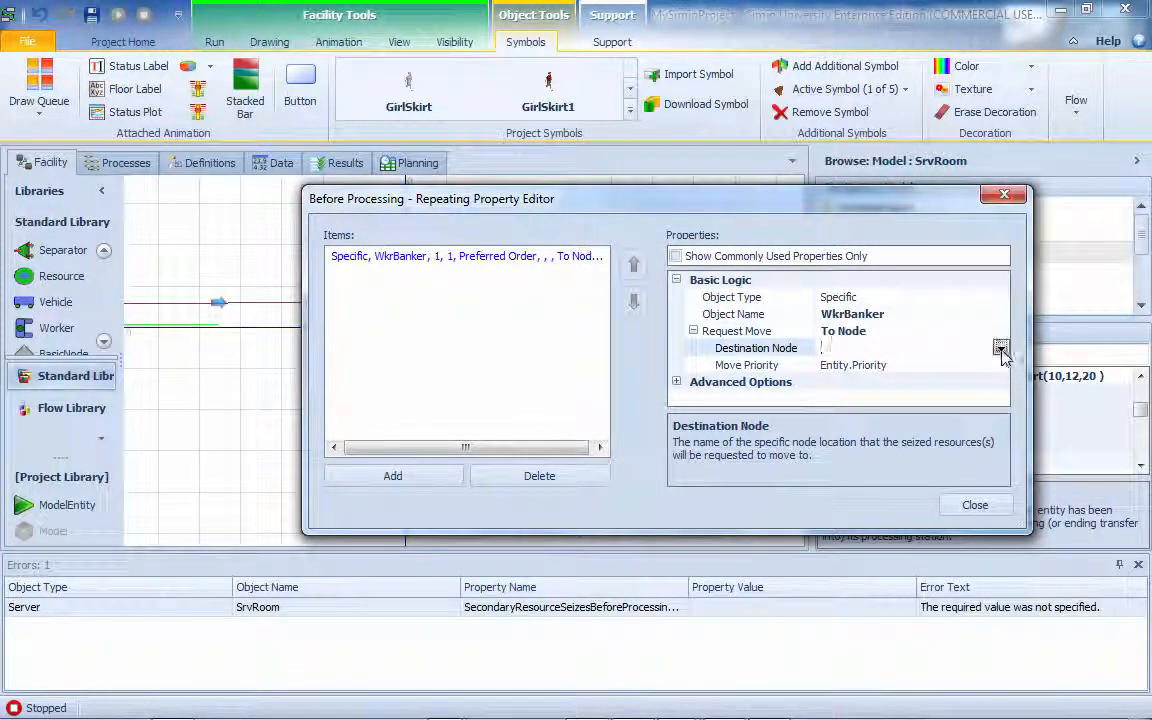
click(1000, 348)
click(840, 461)
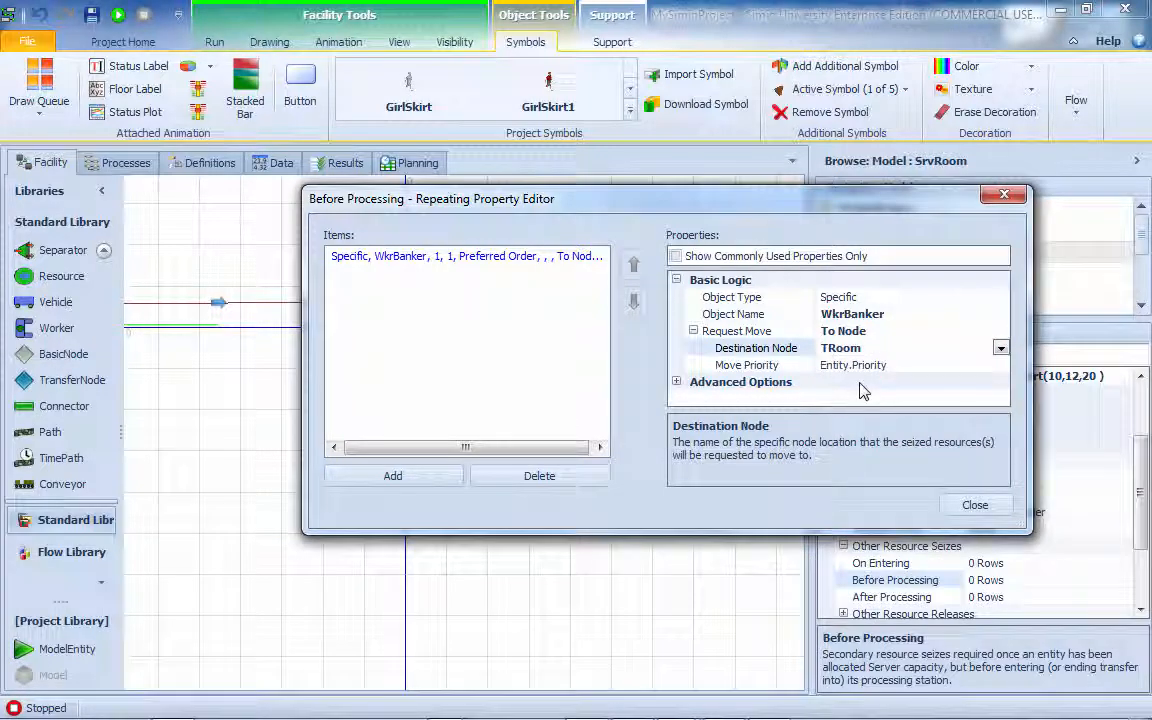
click(975, 506)
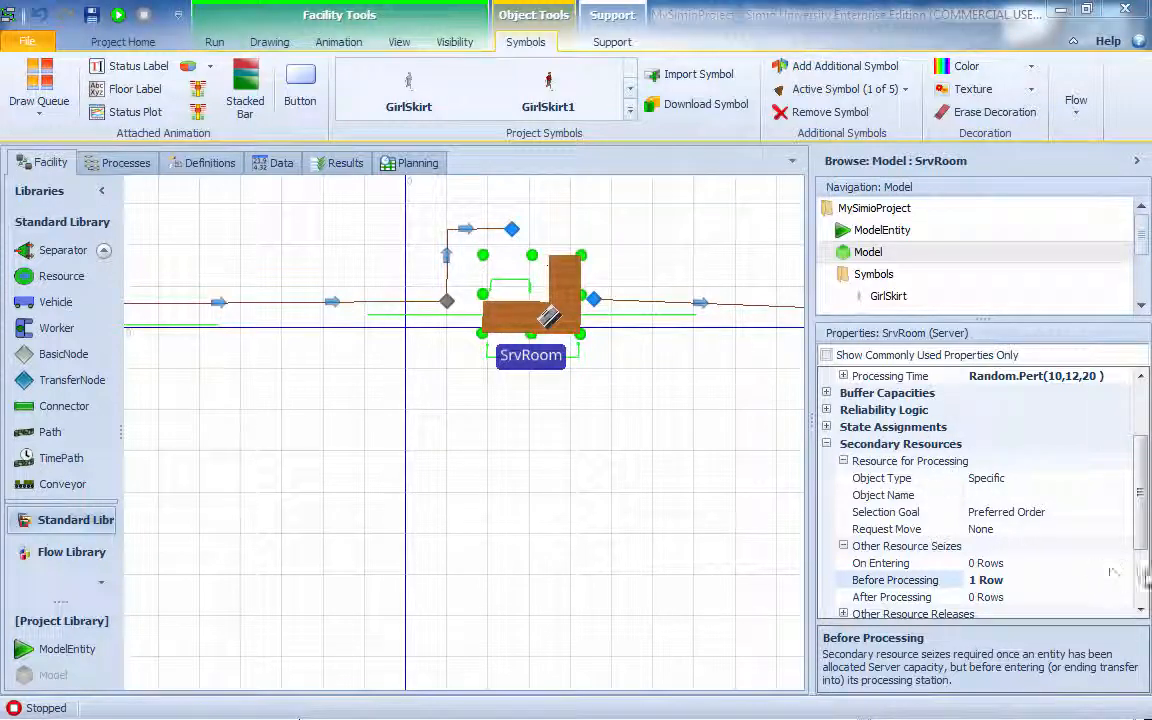
Step: Add an After Processing row to SrvRoom's Other Resource Releases that releases the specific object WkrBanker
scroll(1028, 530, down, 2)
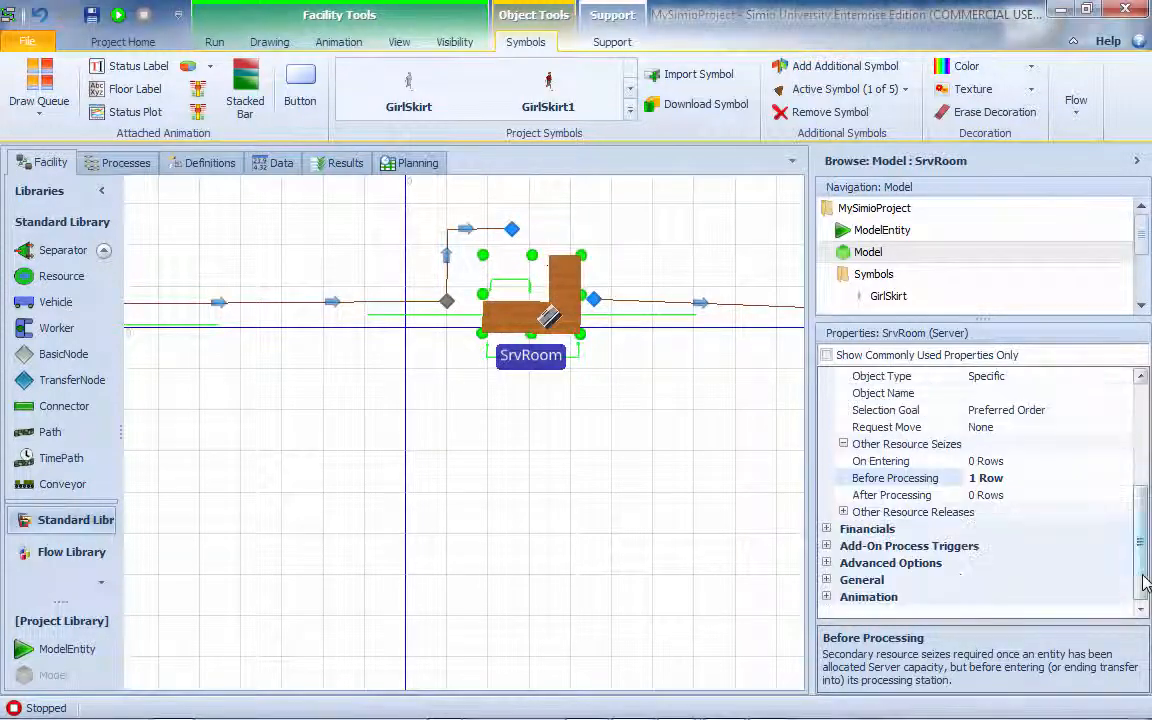
click(852, 512)
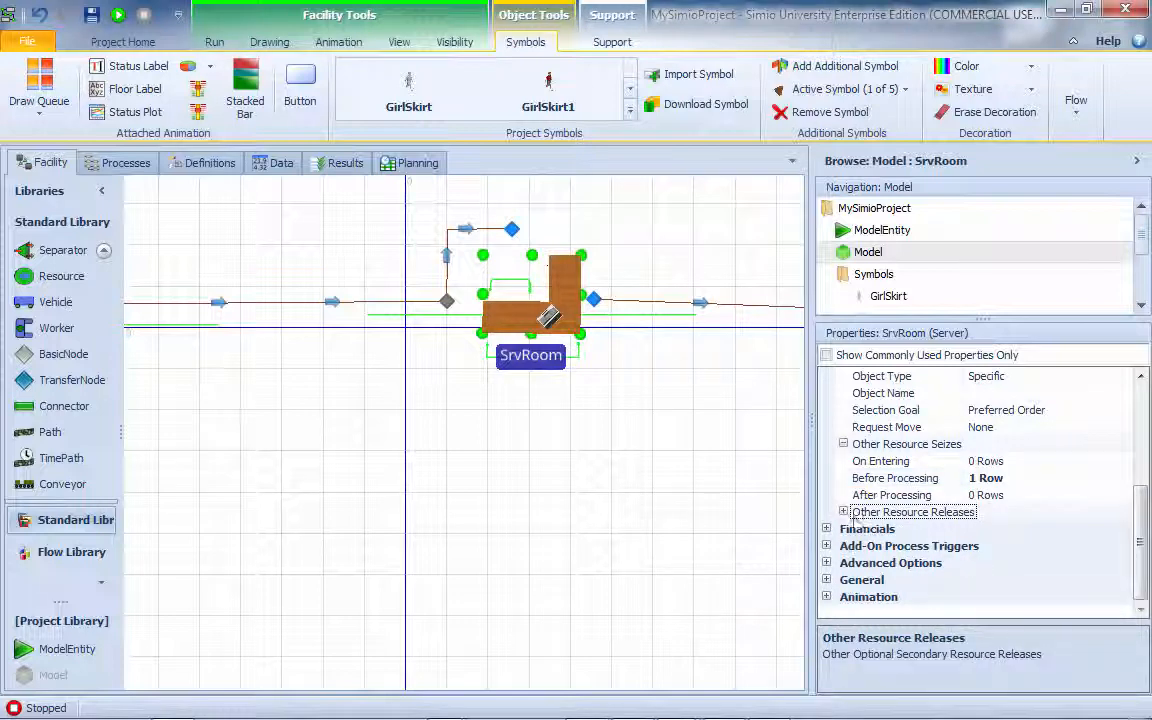
double_click(853, 516)
click(1008, 565)
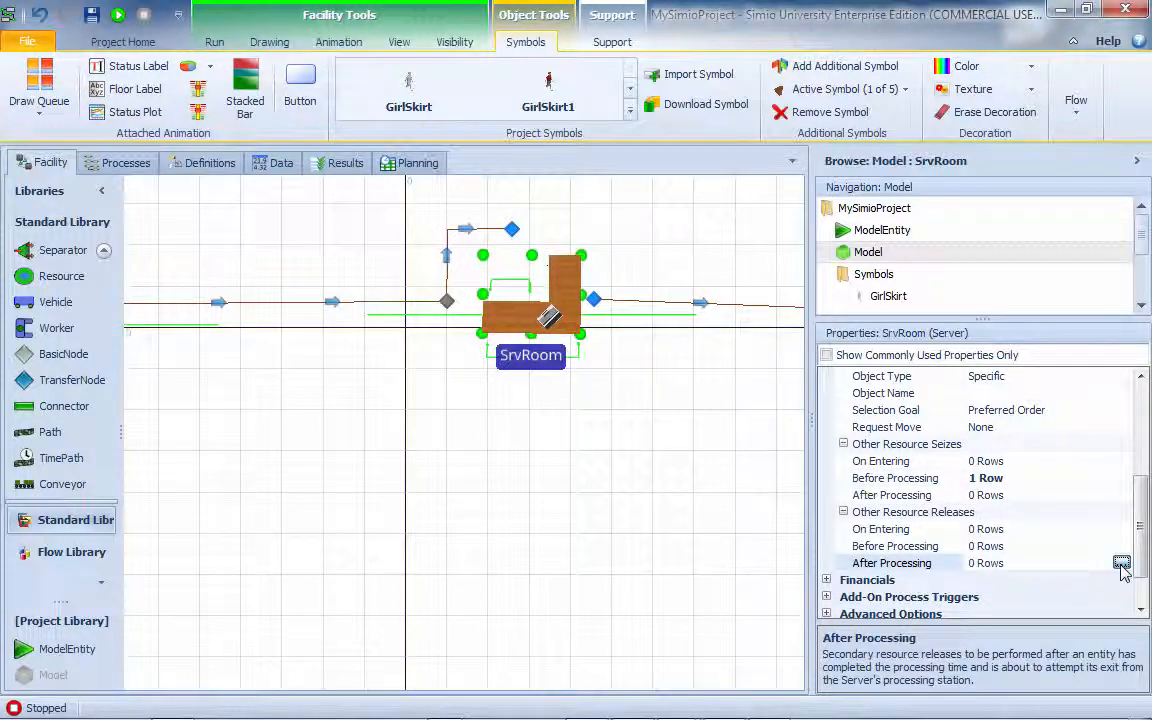
click(1122, 563)
click(450, 476)
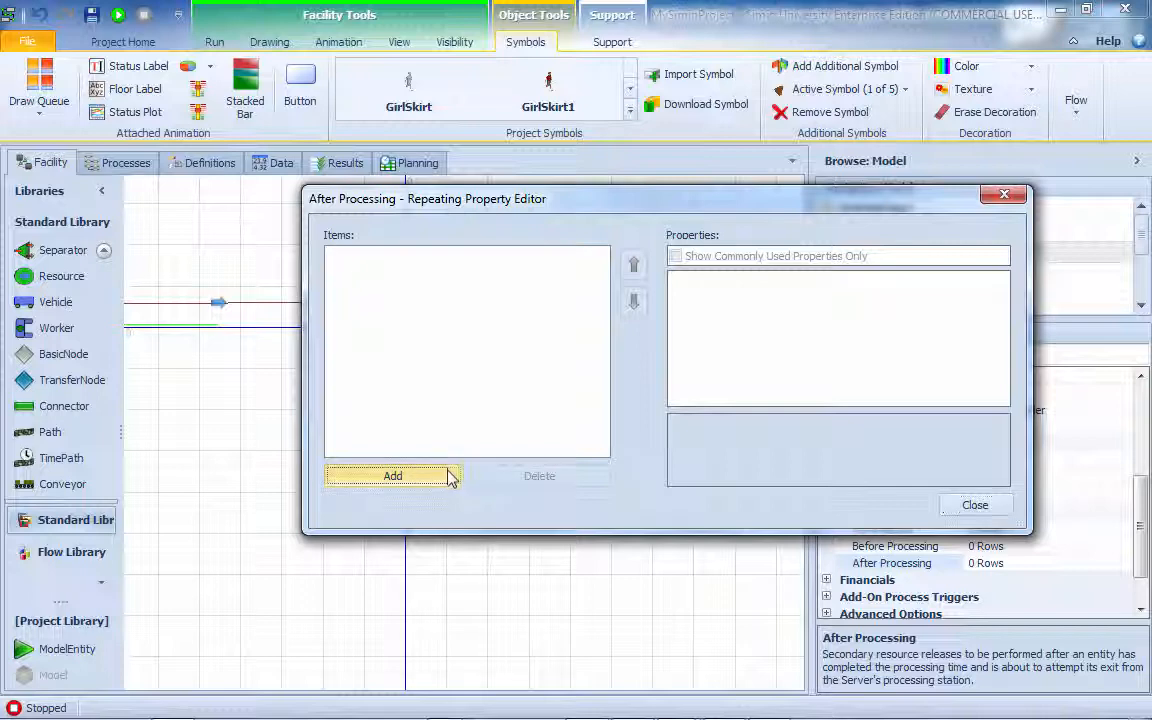
click(861, 314)
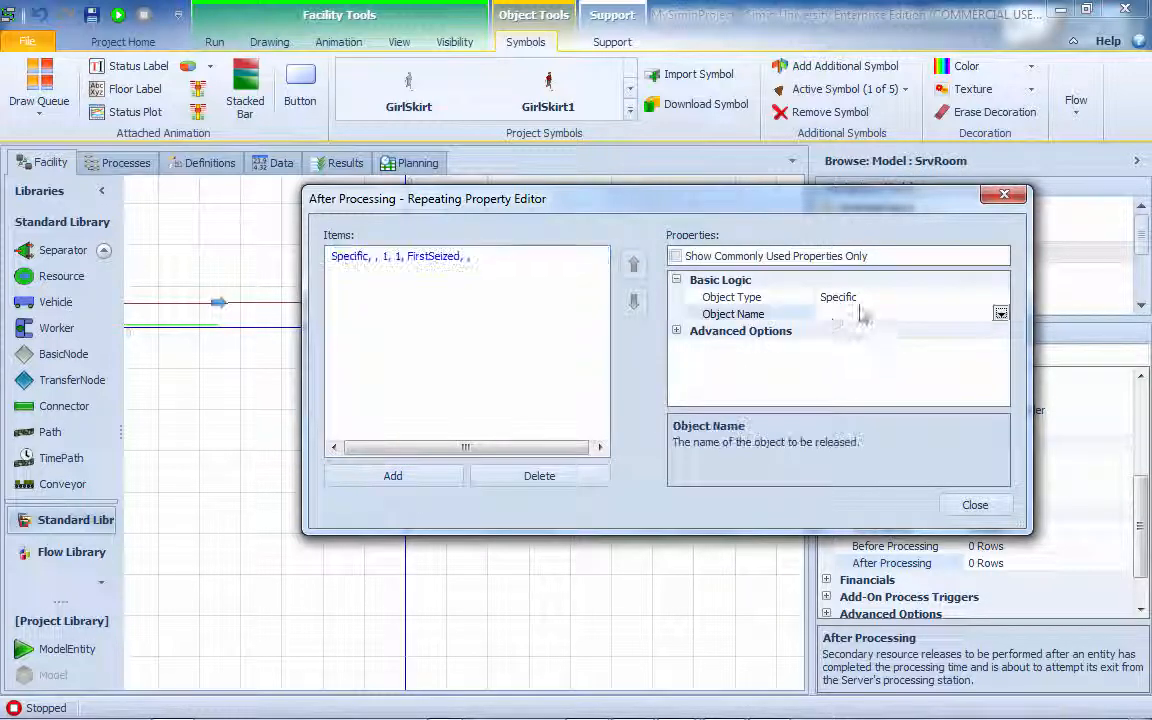
click(1000, 314)
click(869, 385)
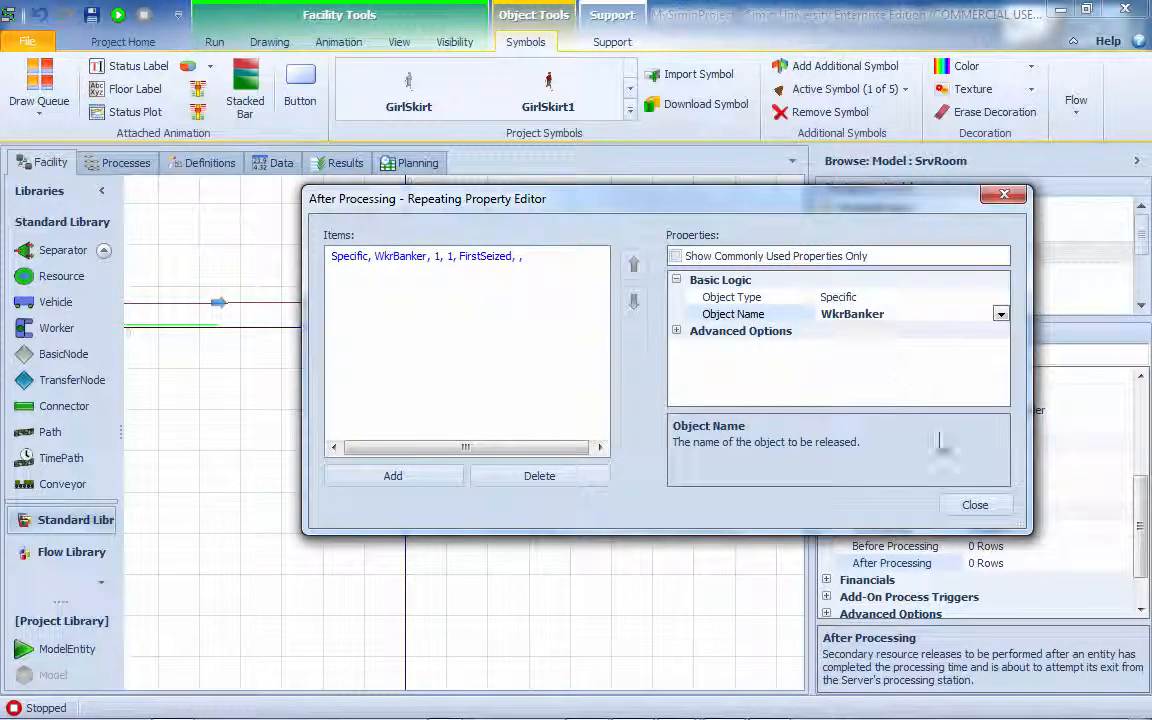
click(975, 504)
click(612, 450)
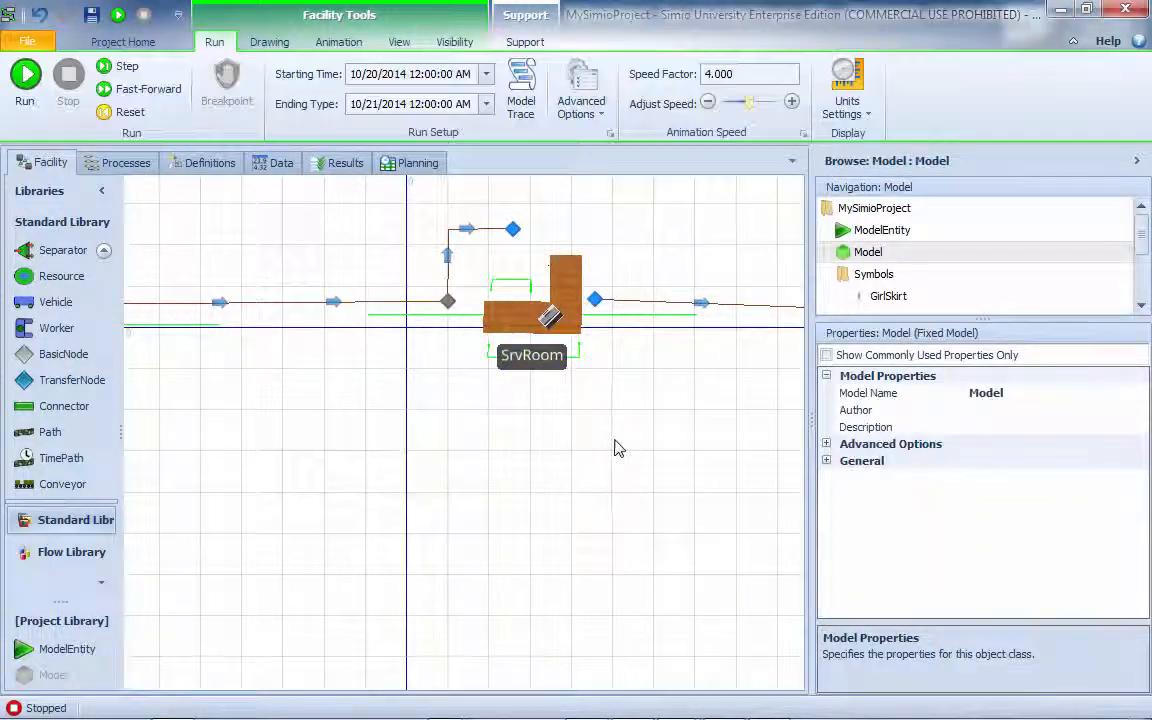
scroll(614, 447, down, 3)
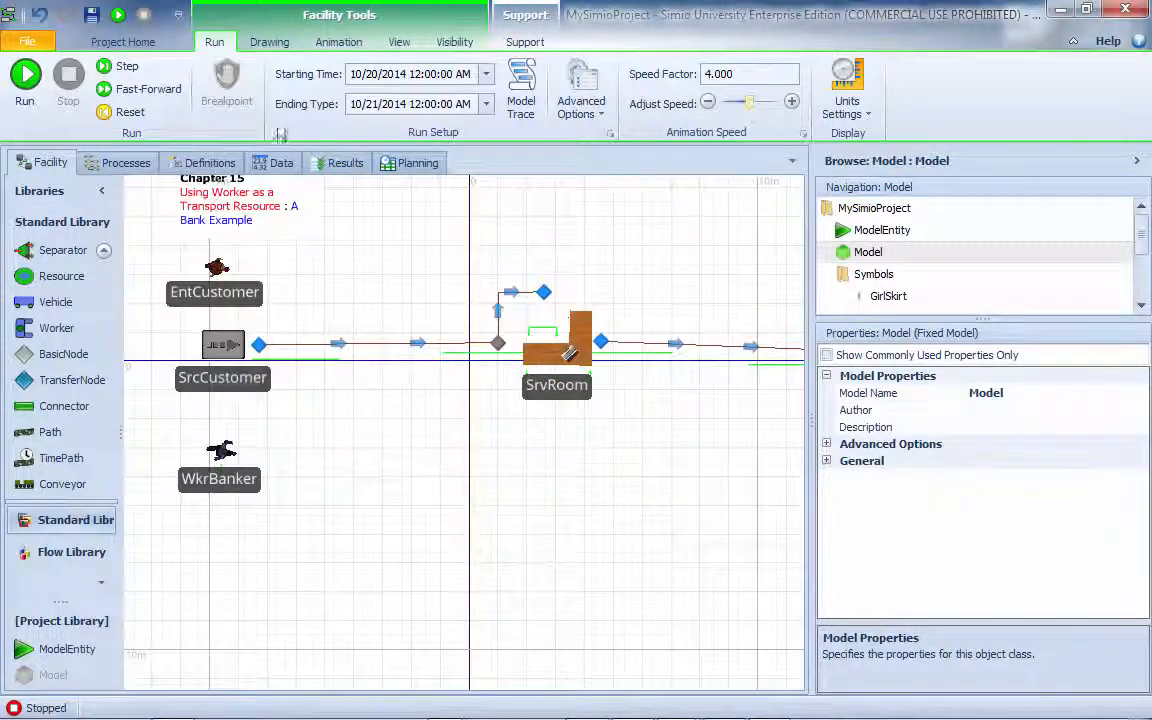
Step: Run the simulation, raise the animation speed factor to 5.320, and stop the run after watching the banker at SrvRoom
key(F5)
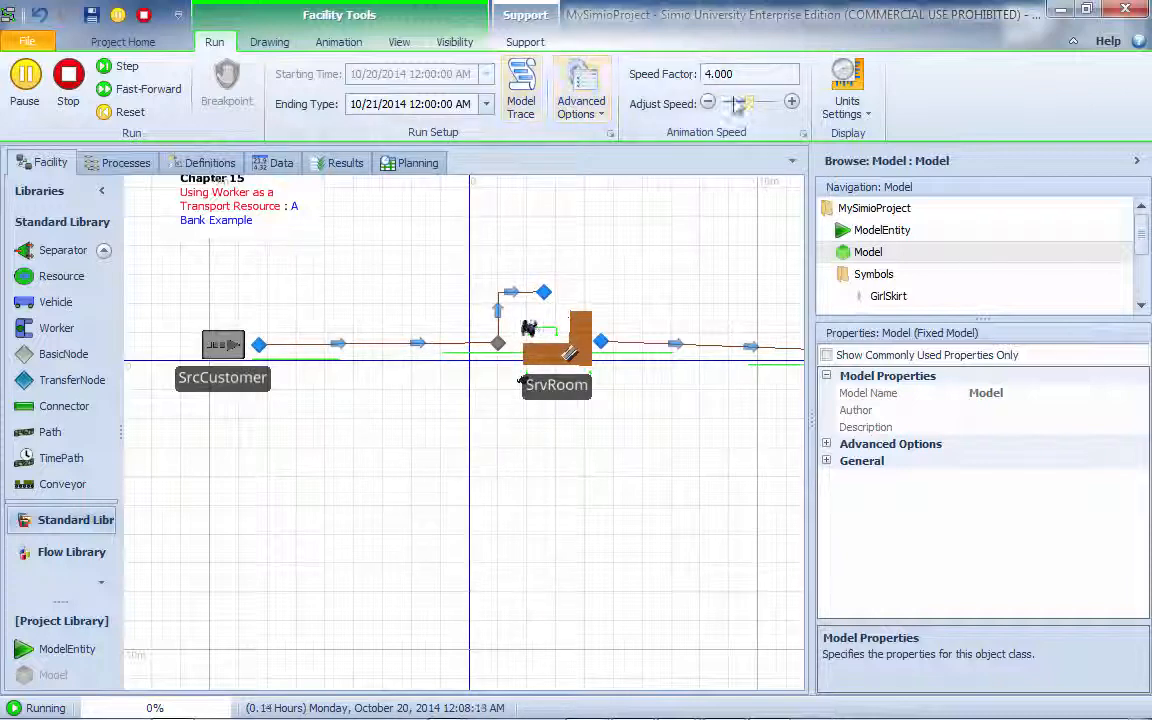
drag(755, 110, 762, 128)
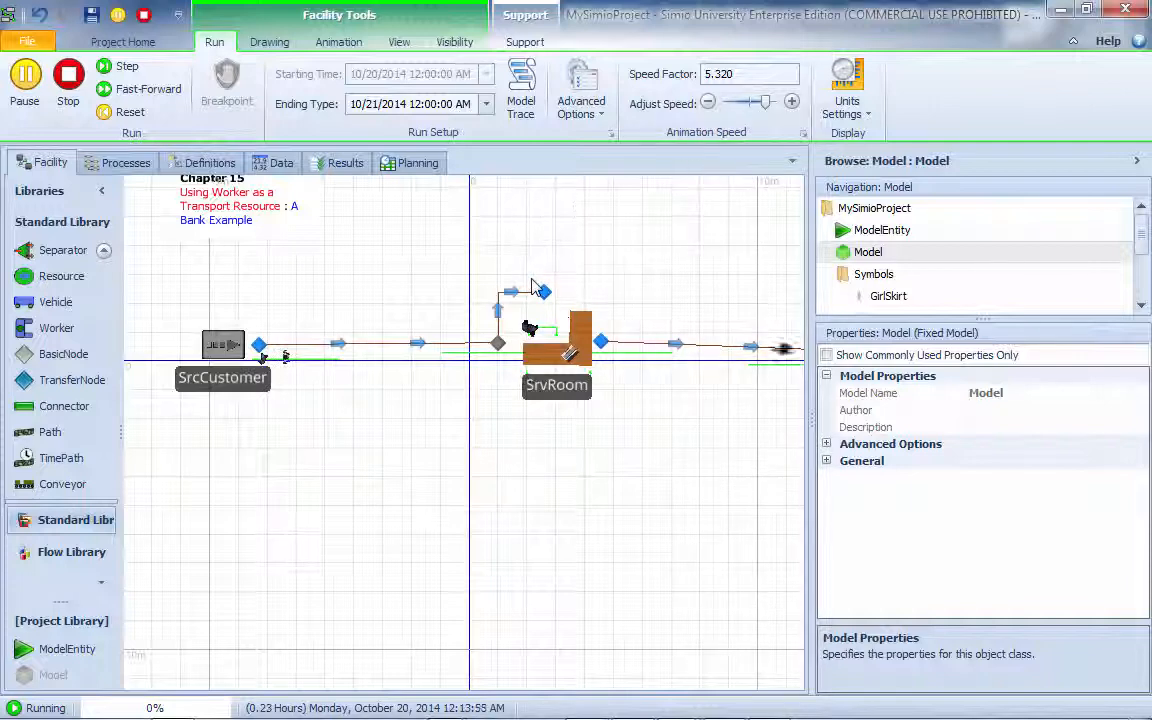
click(66, 80)
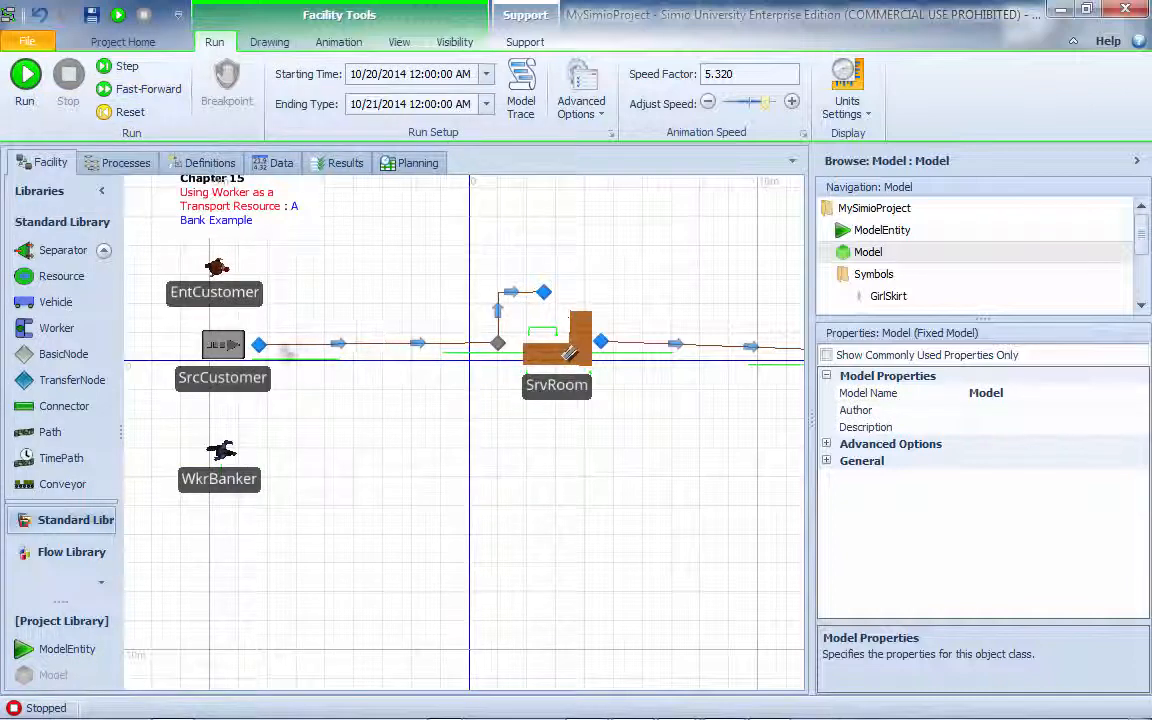
Step: Inspect the properties of SrcCustomer's output node, the SrvRoom server and the path leading to the banker's node
click(259, 346)
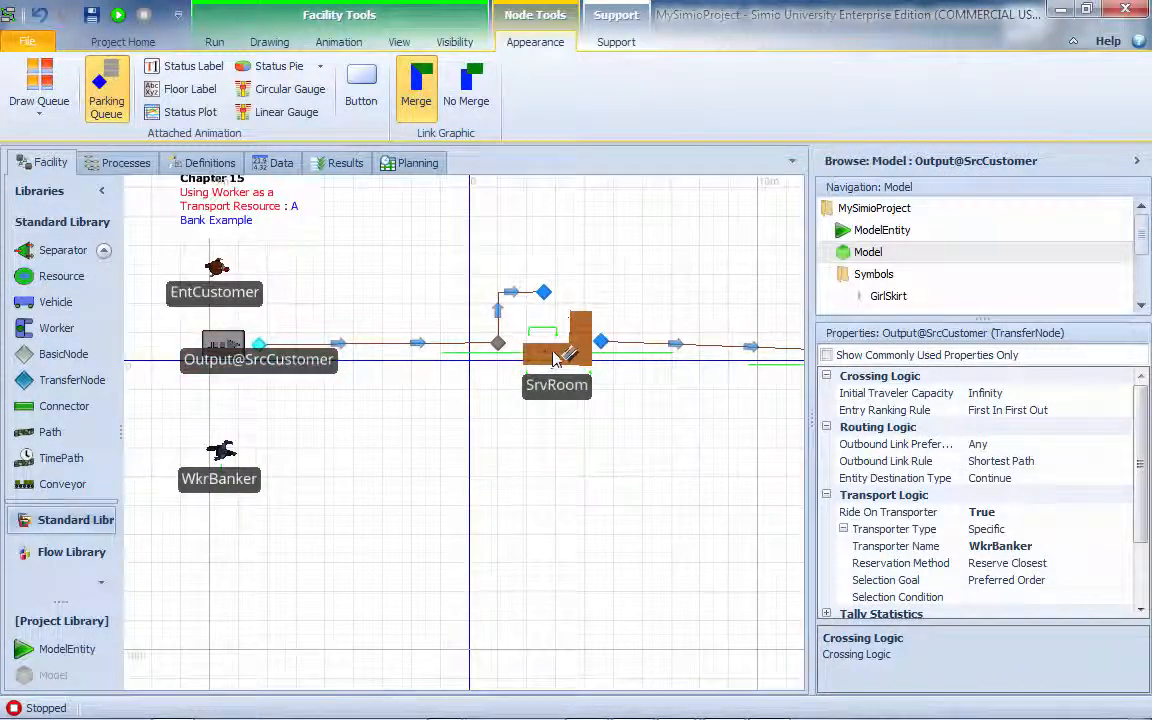
click(558, 358)
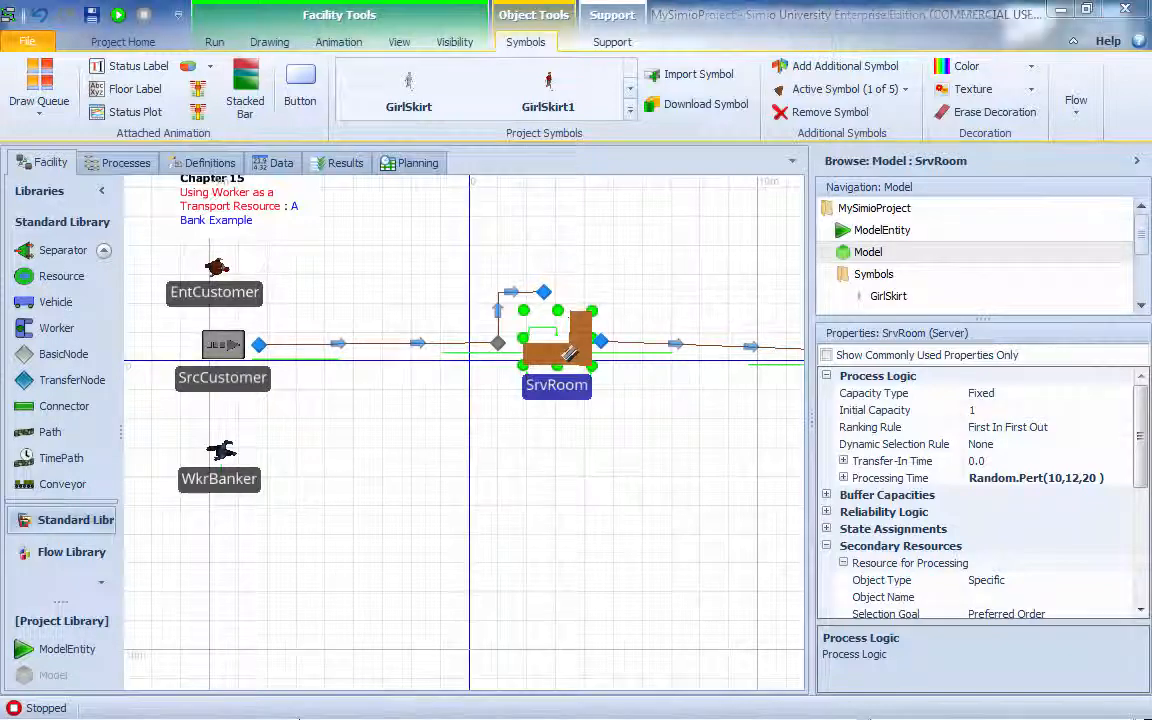
click(498, 318)
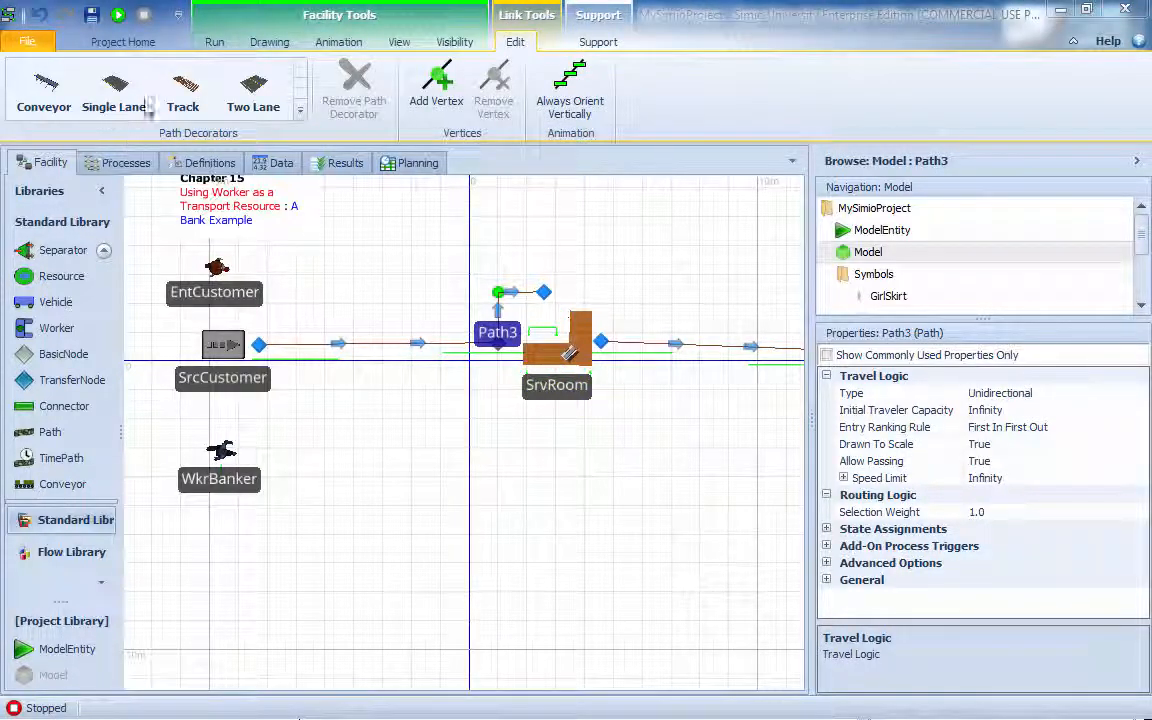
Step: Rerun the simulation, check the travel properties of Path1 and Path3 while it runs, and stop it
click(118, 16)
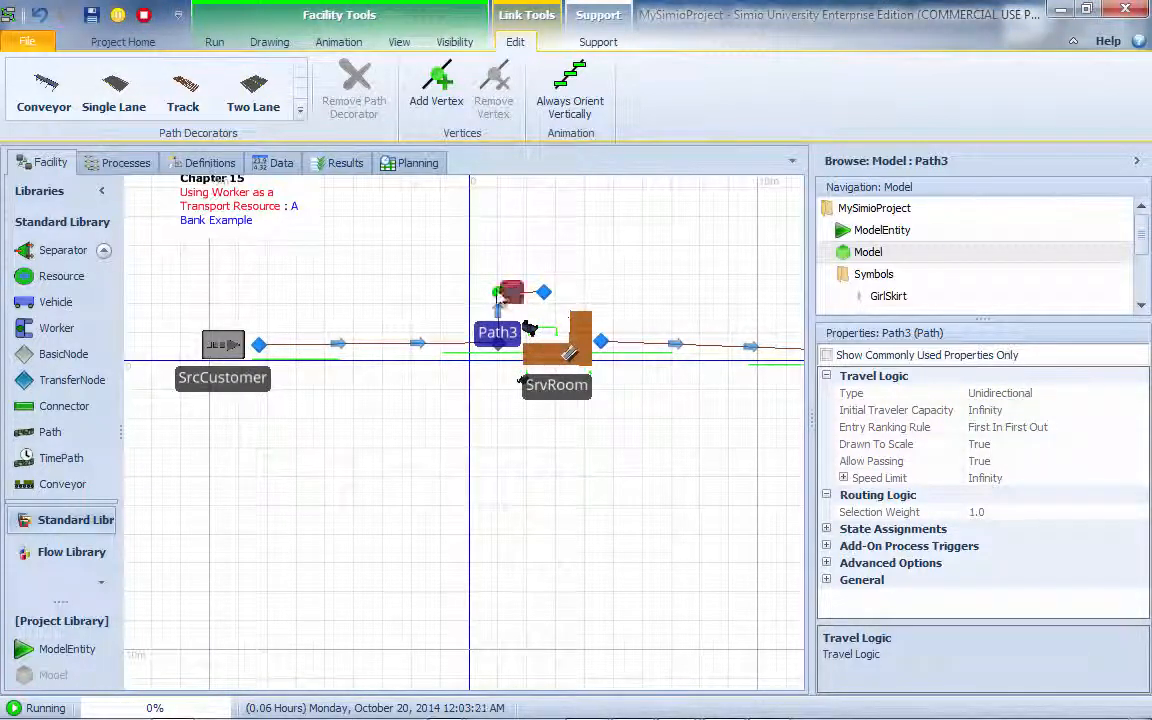
click(345, 344)
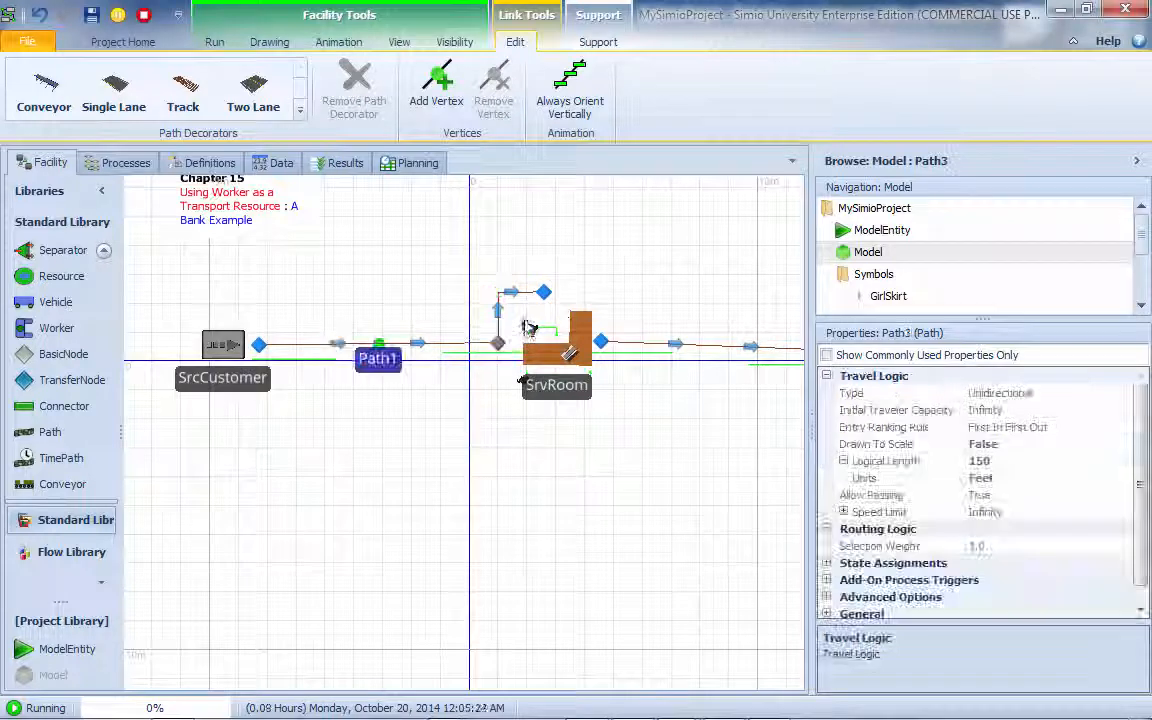
click(515, 292)
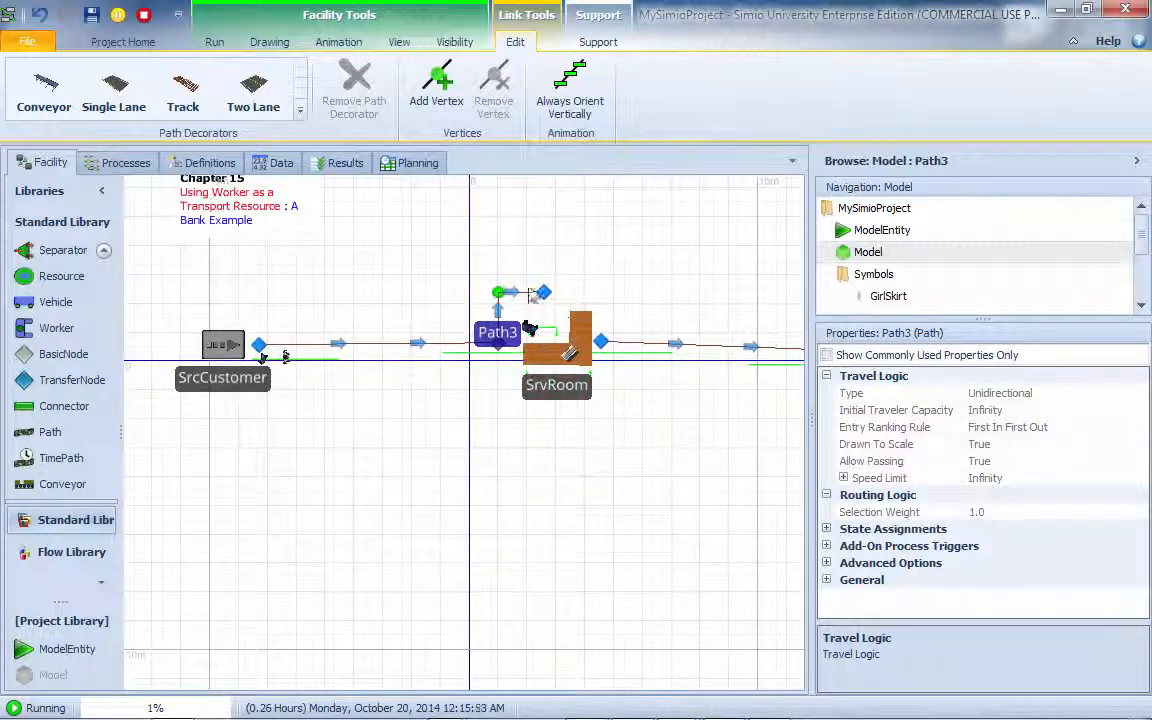
click(144, 15)
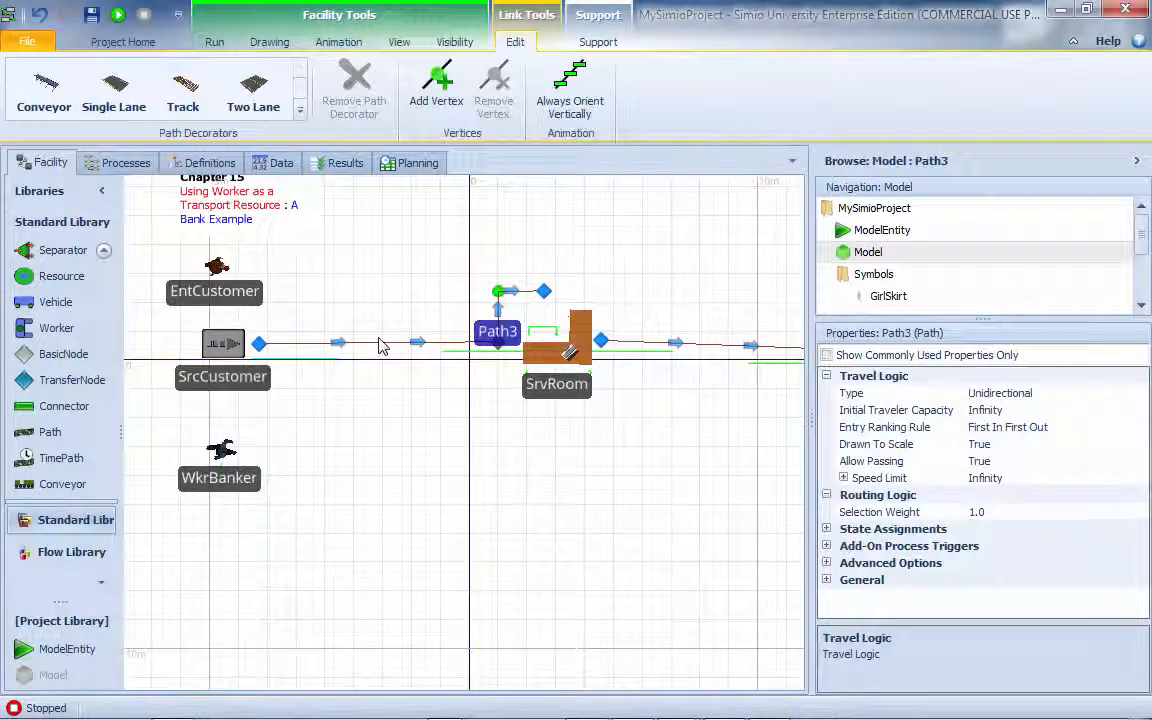
Step: Set the Type of both Path1 and Path3 to Bidirectional
ctrl+click(380, 345)
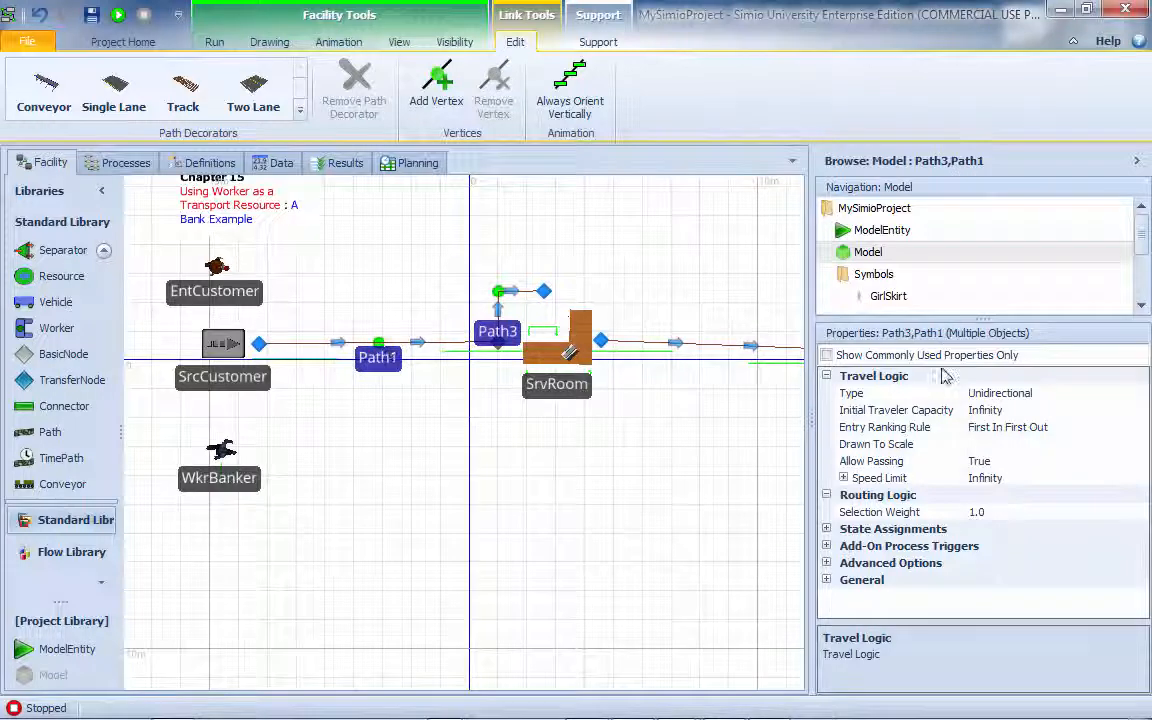
click(1045, 394)
click(1123, 393)
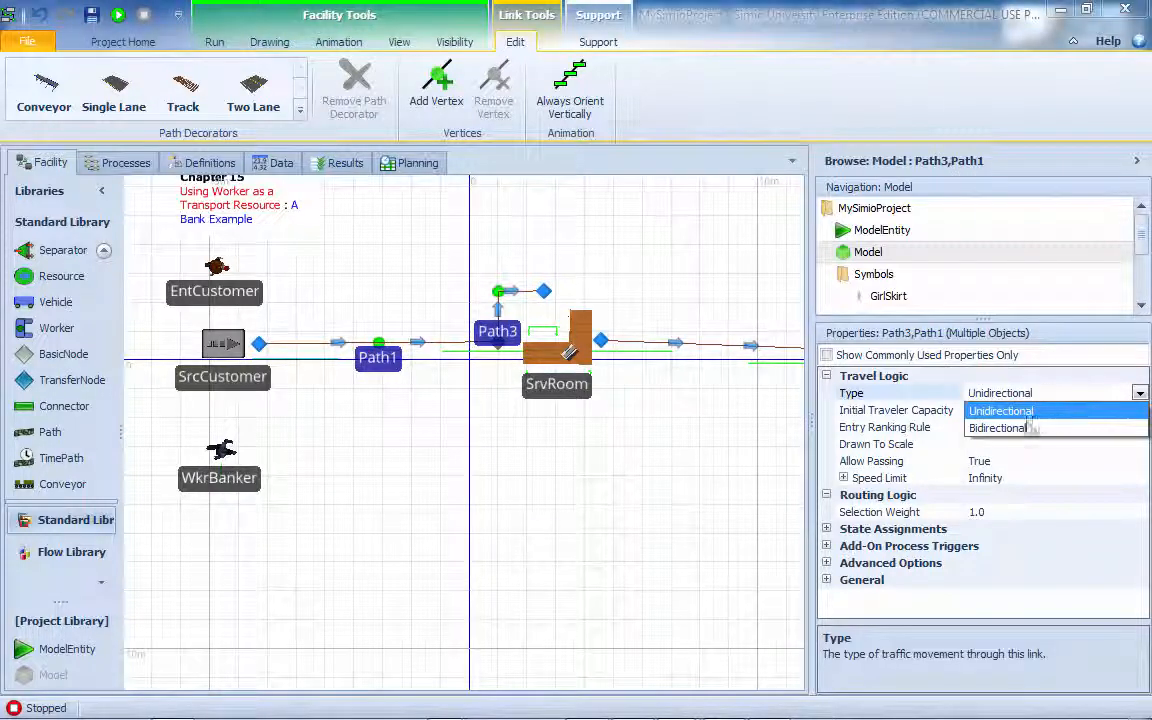
click(1000, 411)
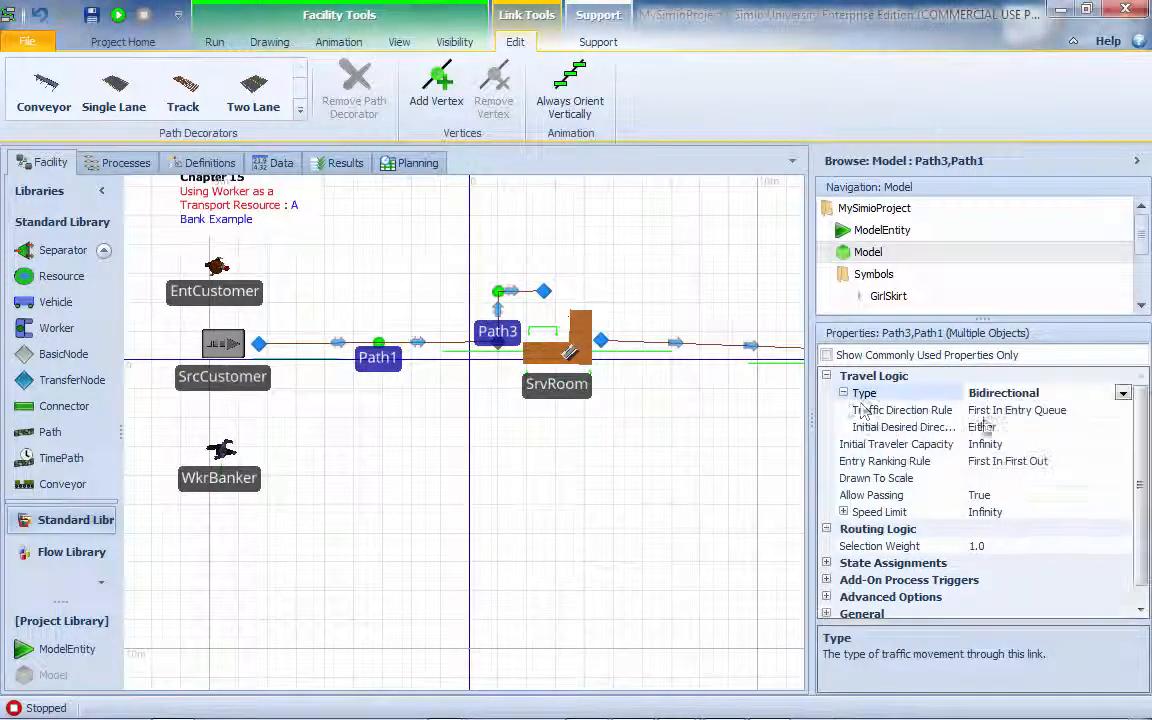
Step: Run the simulation with the bidirectional paths and watch the banker and customers around SrvRoom in the 3D view
click(117, 15)
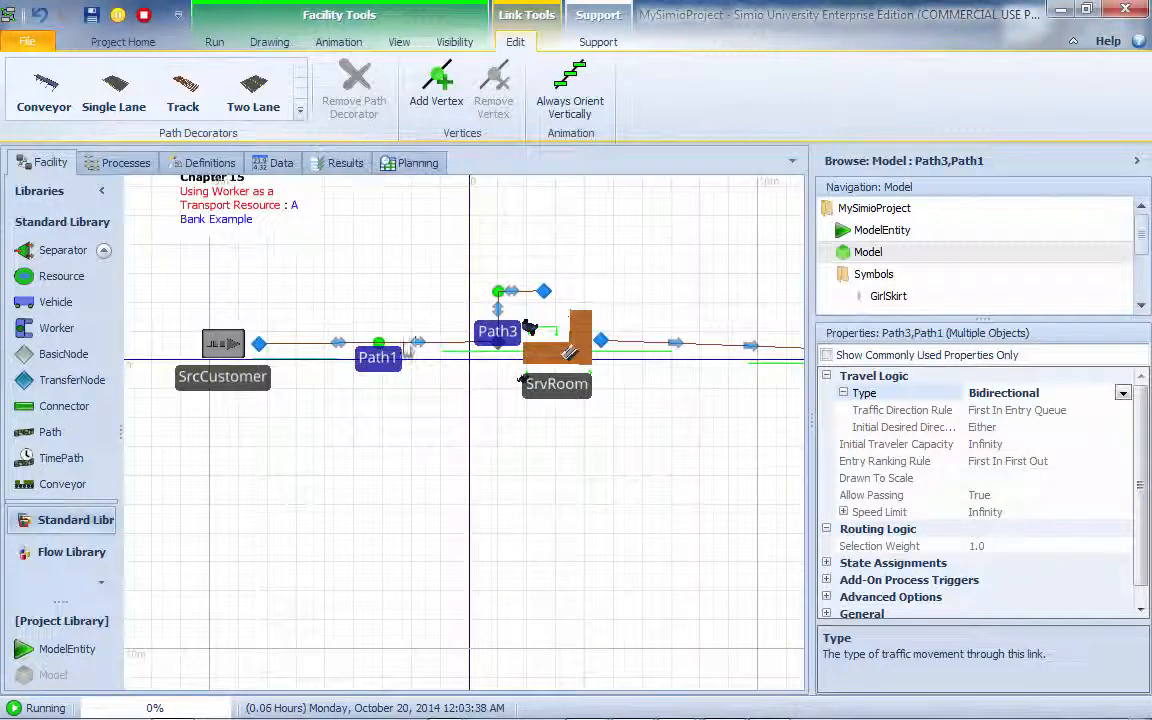
click(445, 424)
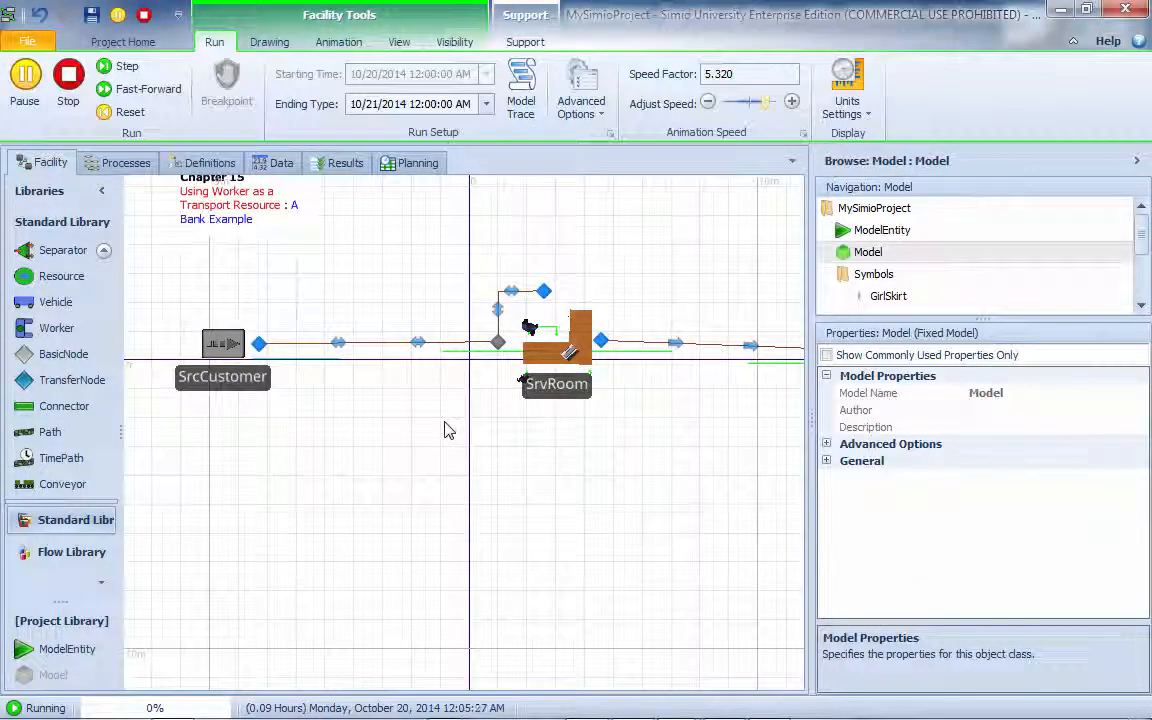
scroll(445, 424, up, 2)
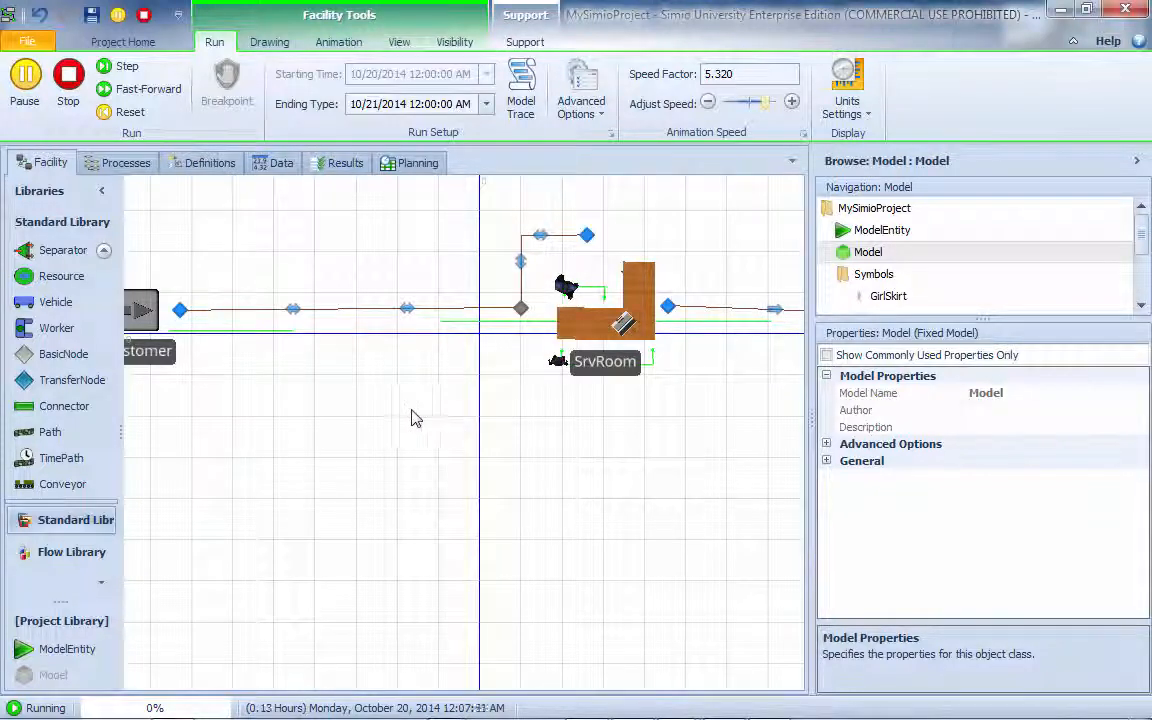
drag(411, 417, 440, 420)
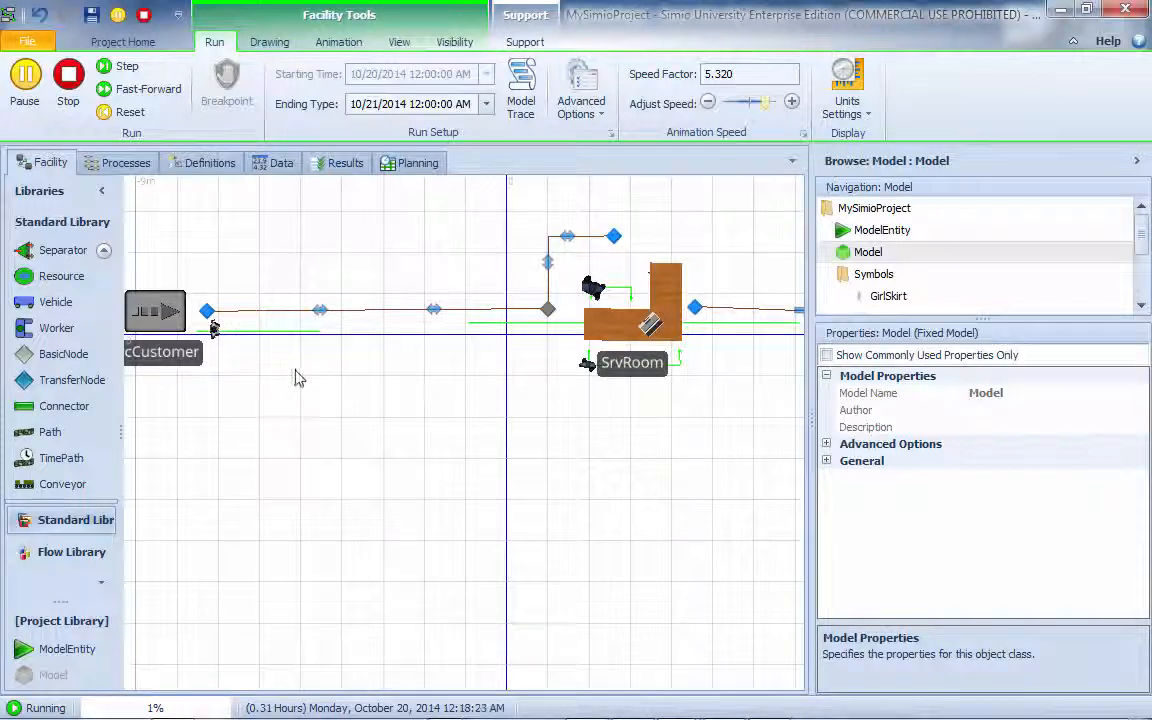
key(3)
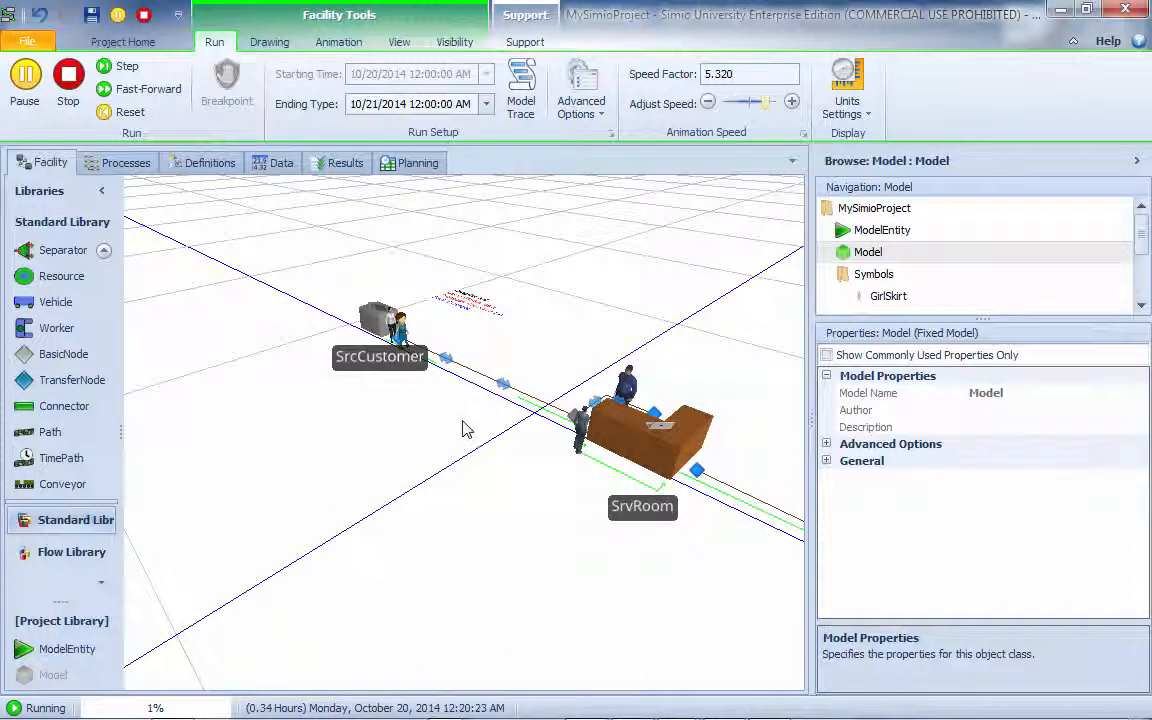